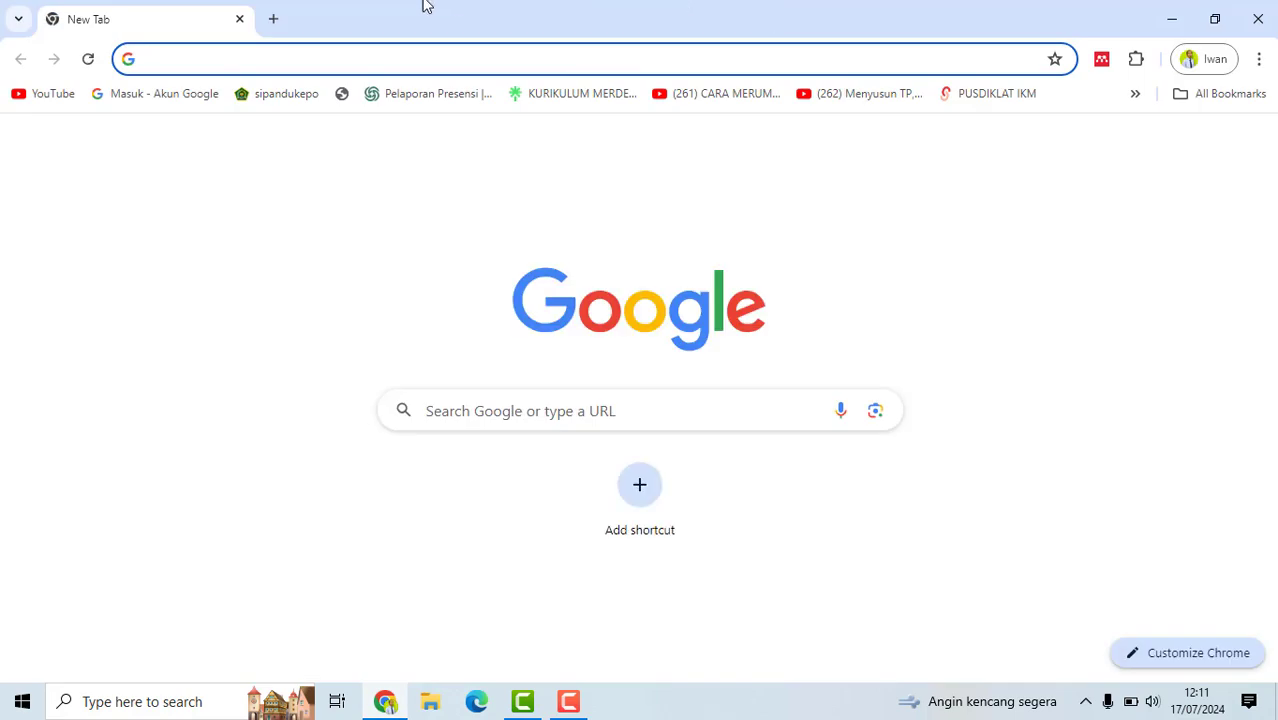
Step: Go to quizizz.com in Chrome by typing 'quizi' and accepting the autocomplete
click(241, 64)
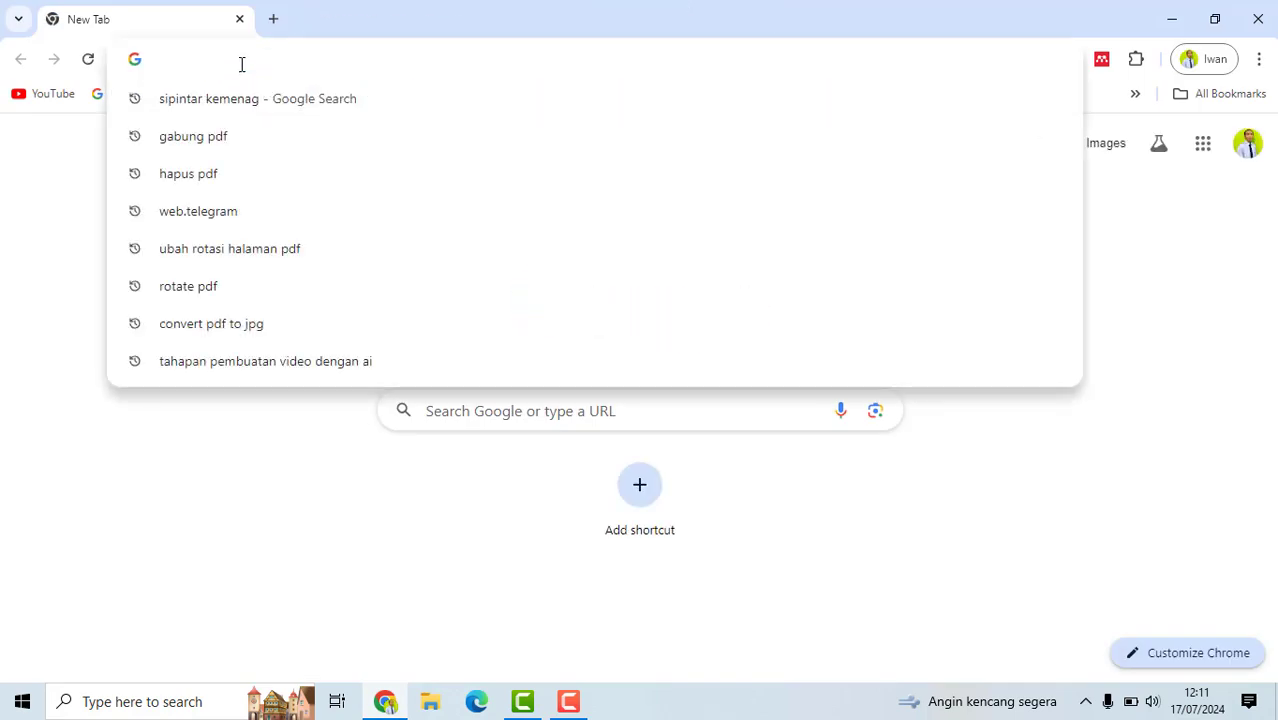
text(quizizz.com)
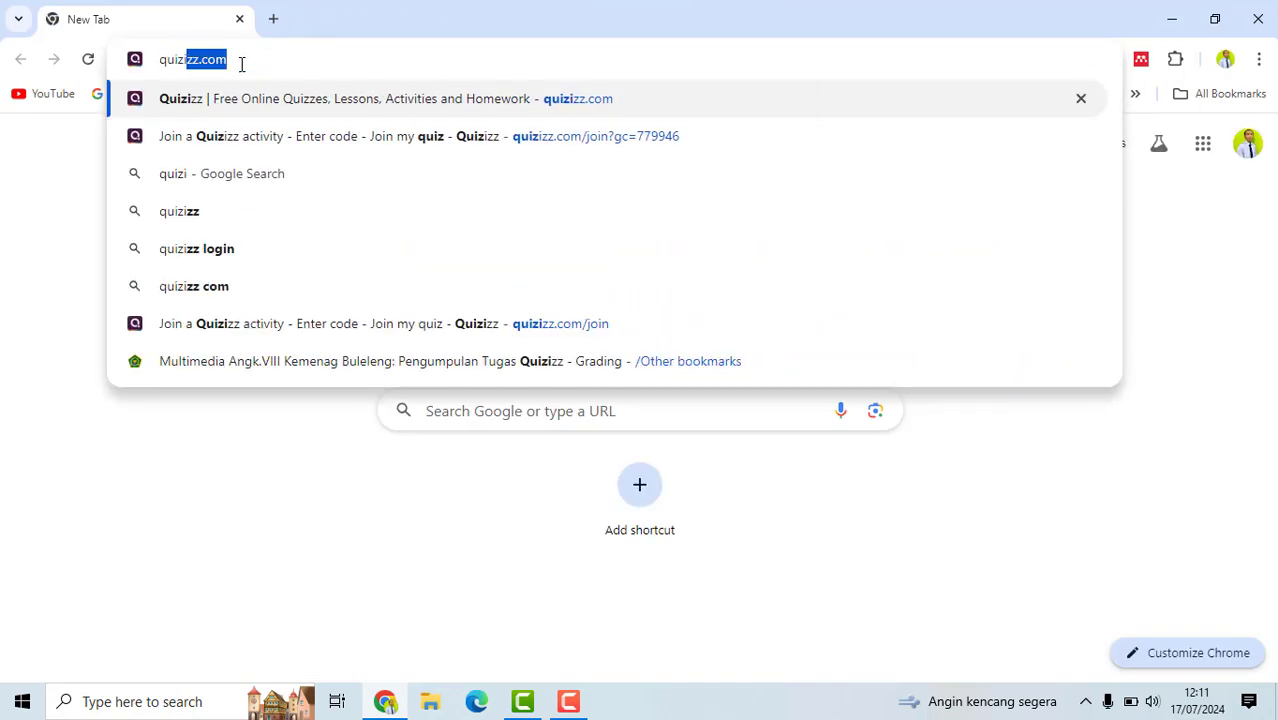
key(Return)
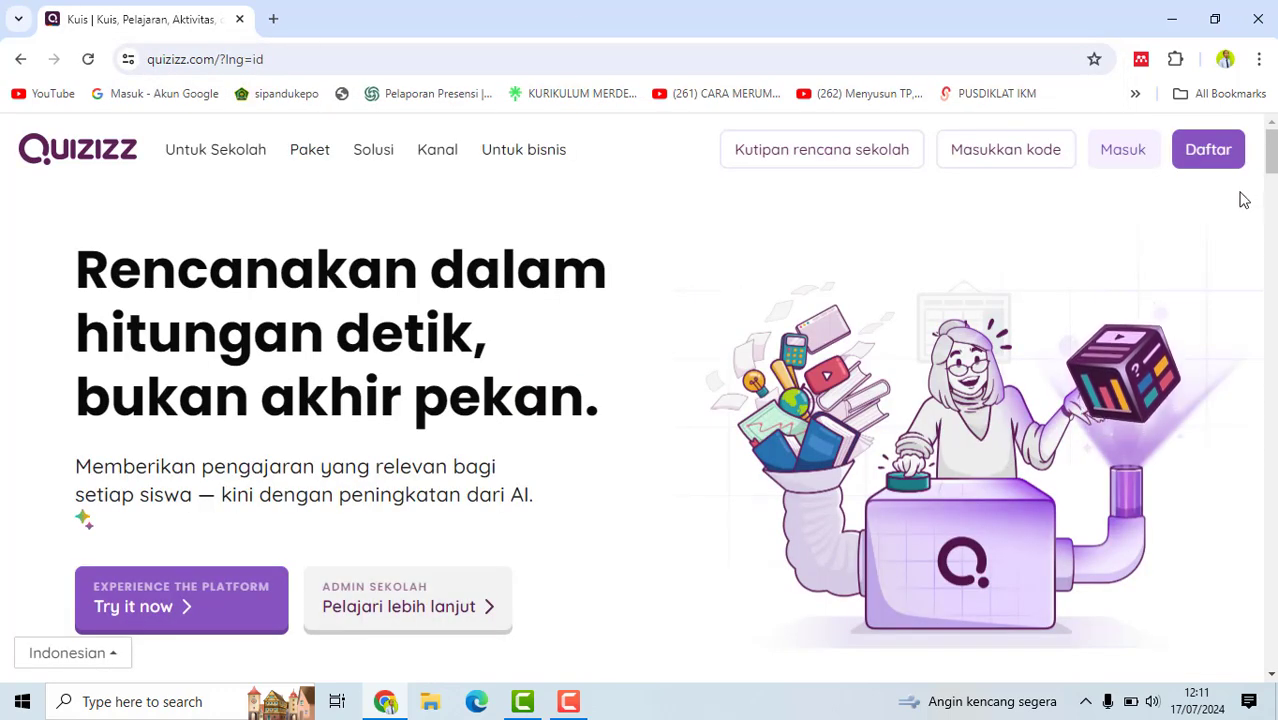
Step: Sign in to Quizizz with the teacher's Google account
click(1129, 158)
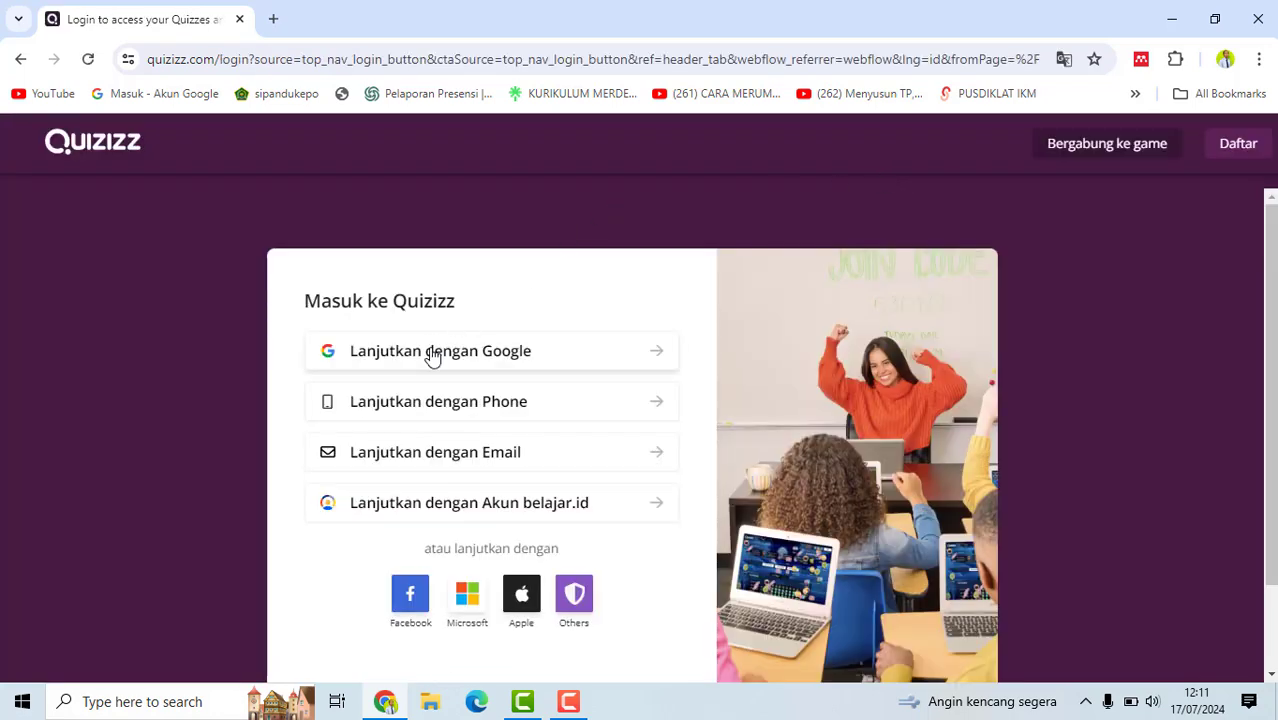
click(433, 357)
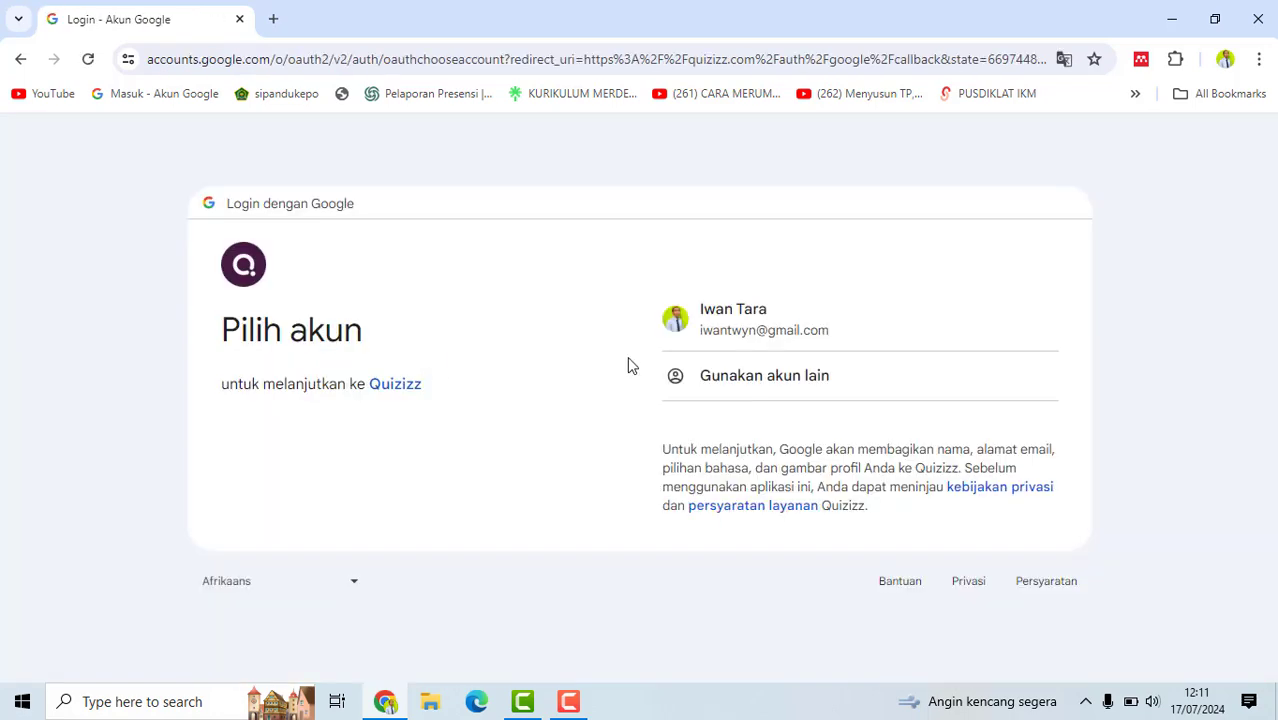
click(779, 331)
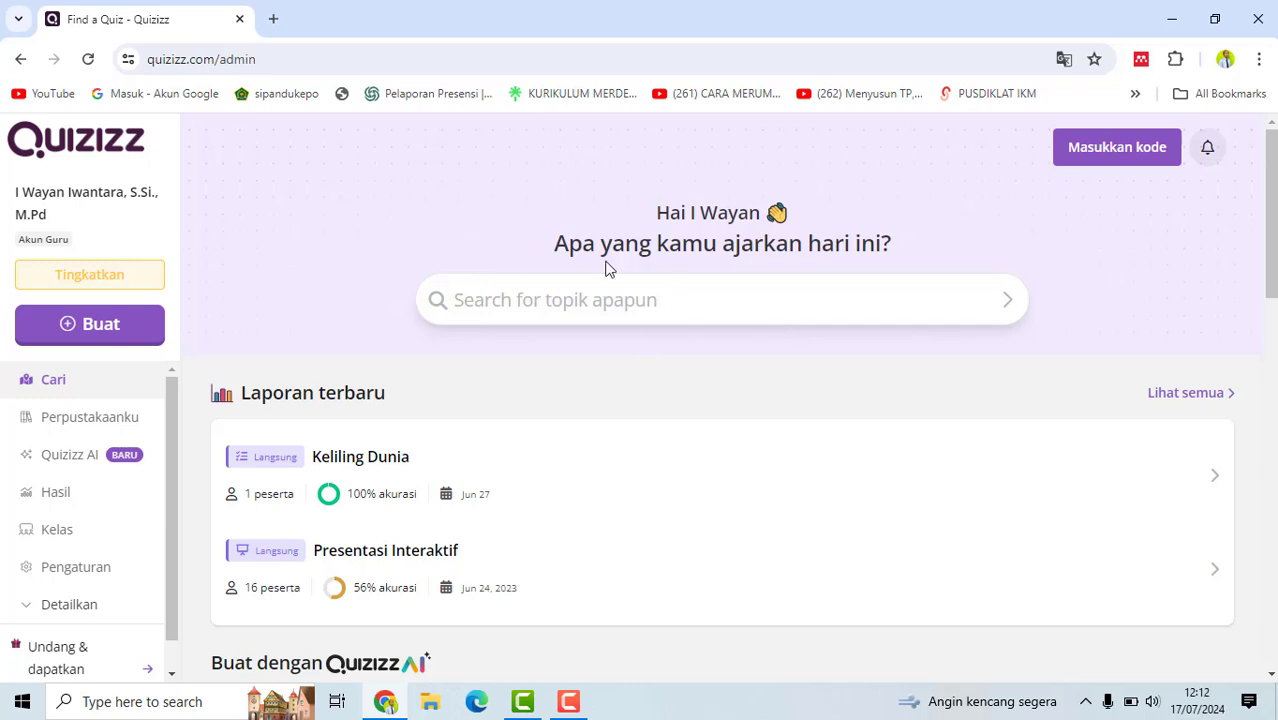
Step: Start a new quiz using Buat > Quiz > Buat dari awal
click(85, 336)
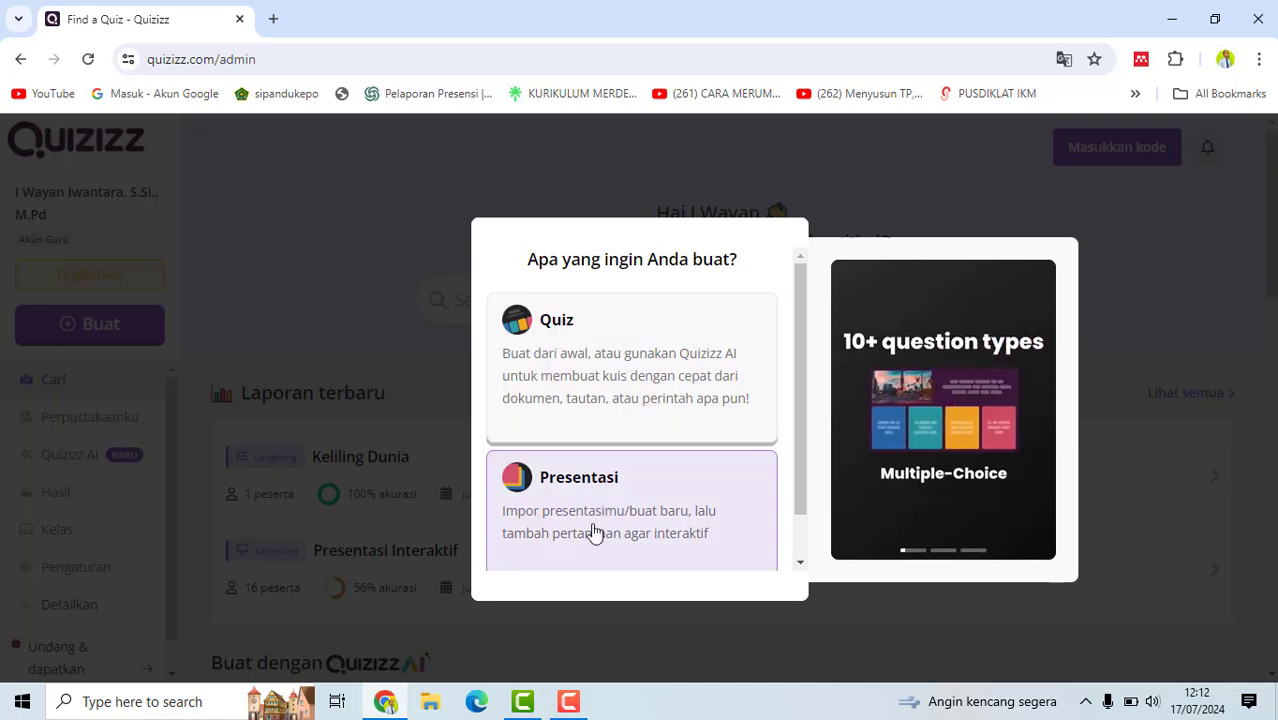
click(579, 322)
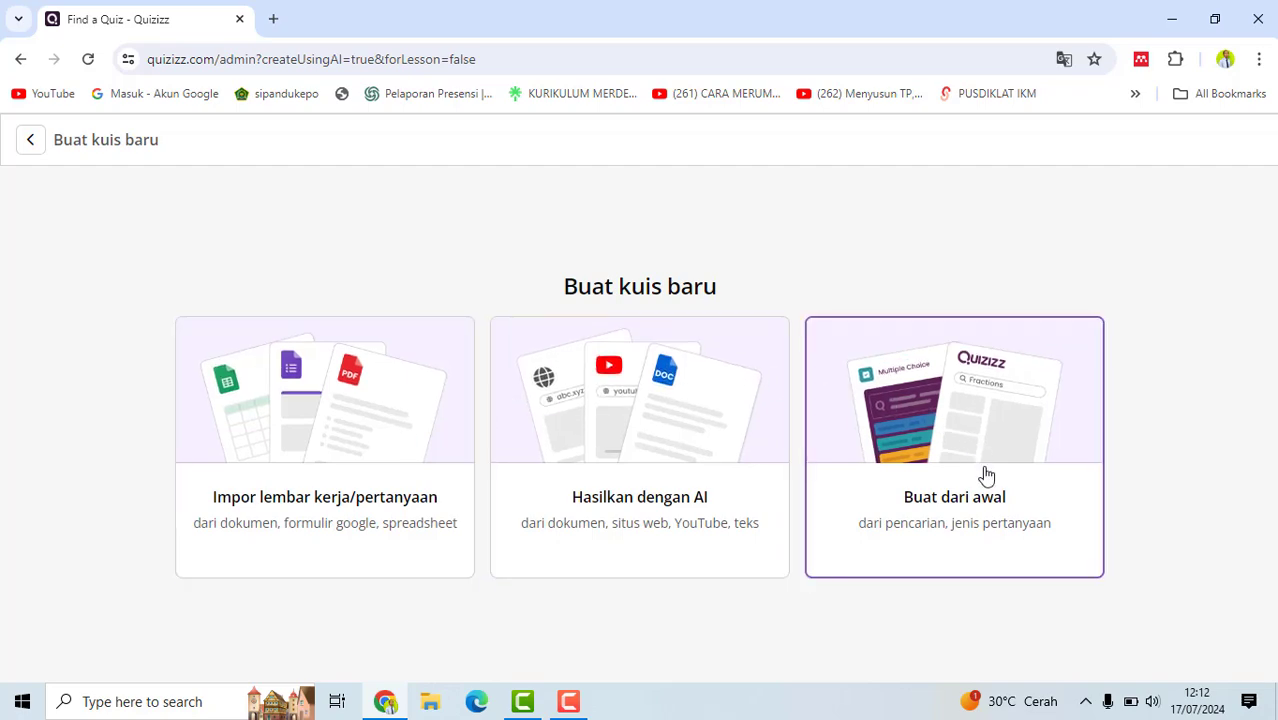
click(975, 415)
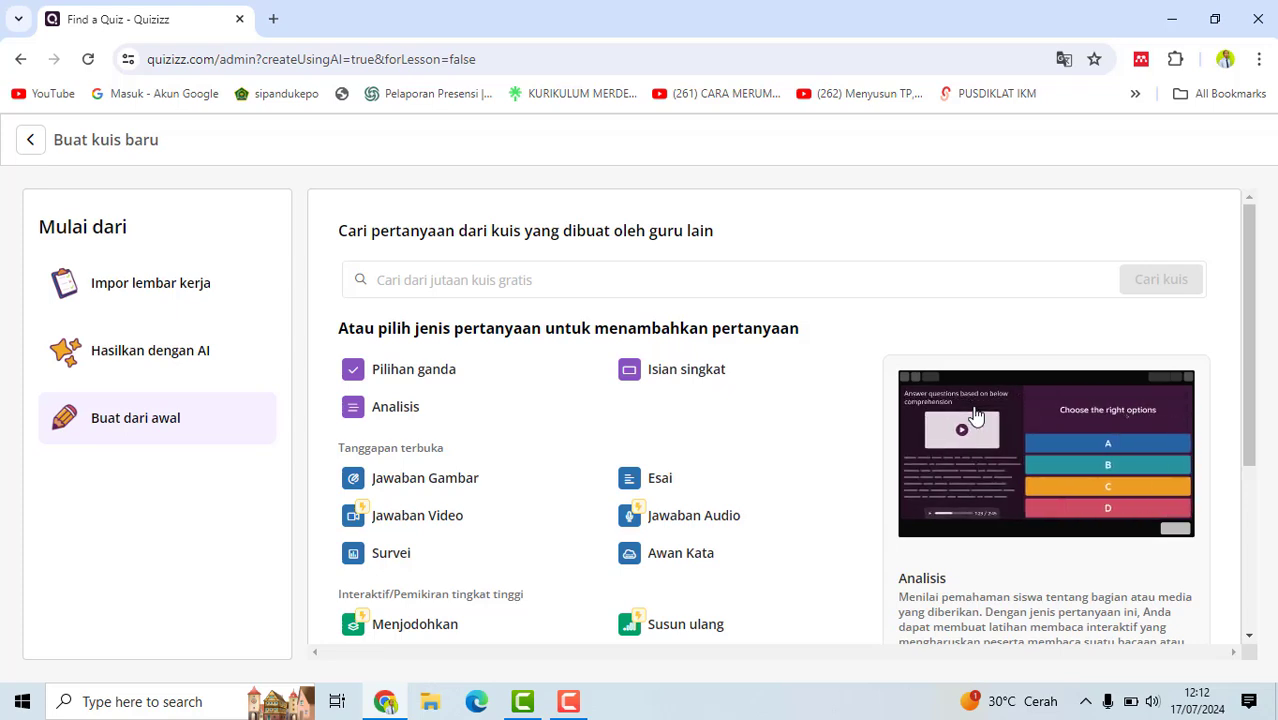
Step: Add a Pilihan ganda question and place the cursor in its question box
click(400, 377)
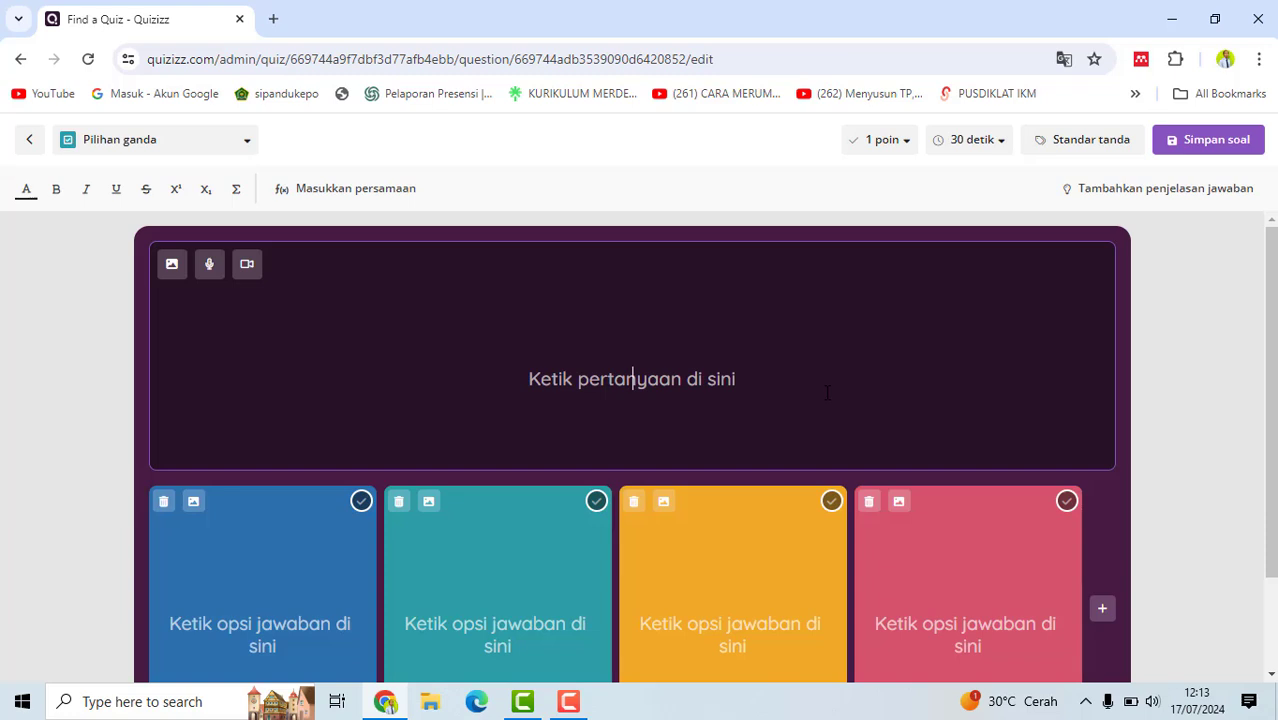
scroll(827, 395, down, 1)
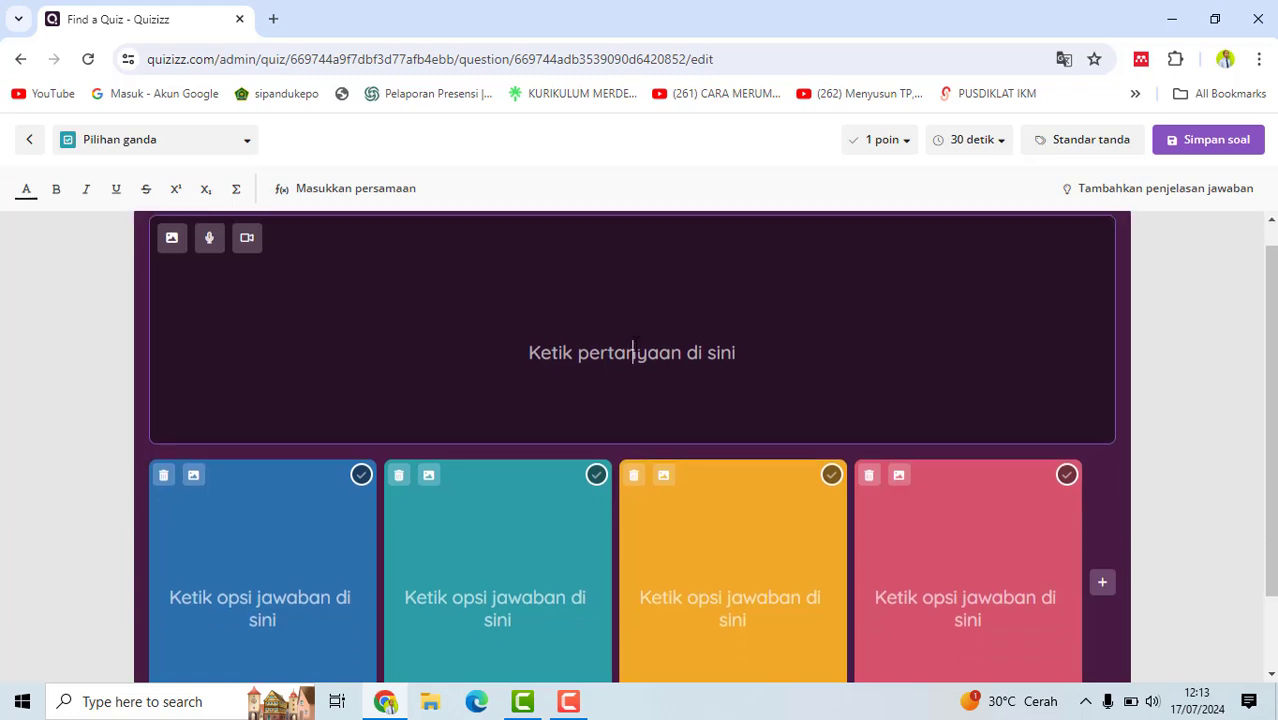
click(636, 346)
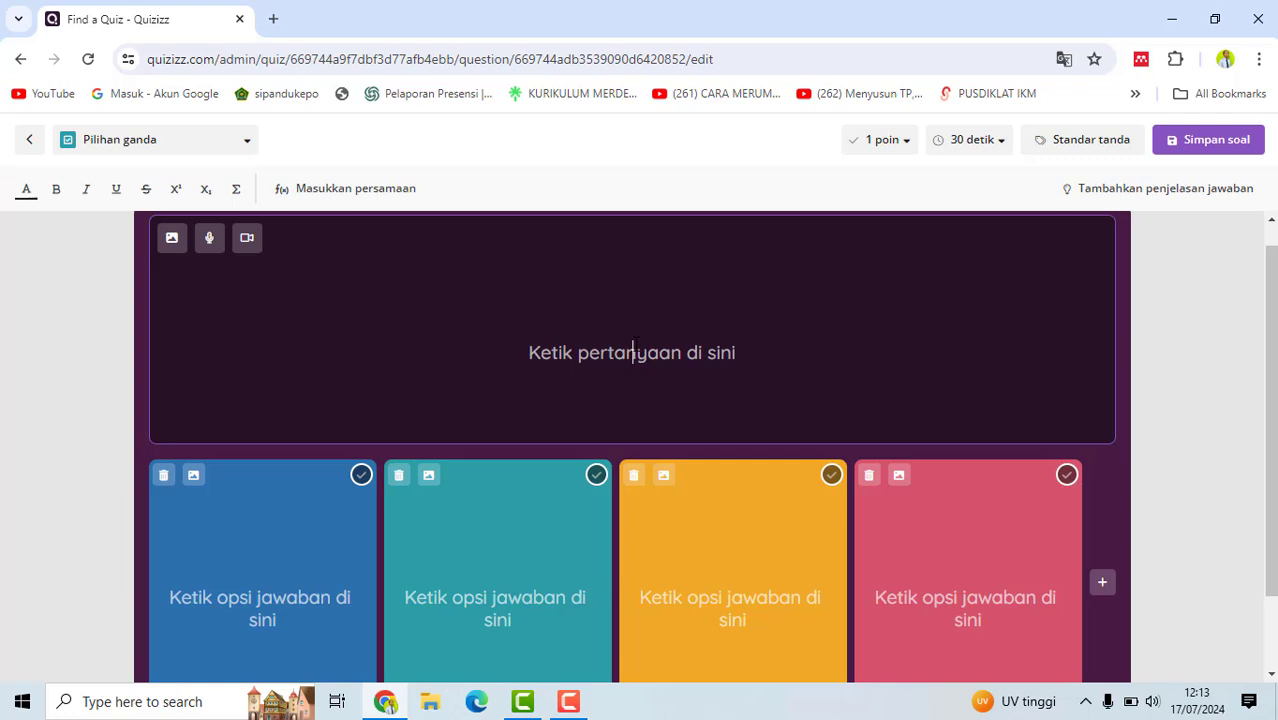
Step: Enter the question 'Aplikasi yang dipergunakan untuk membuat kuis secara interaktif adalah ... .'
text(A)
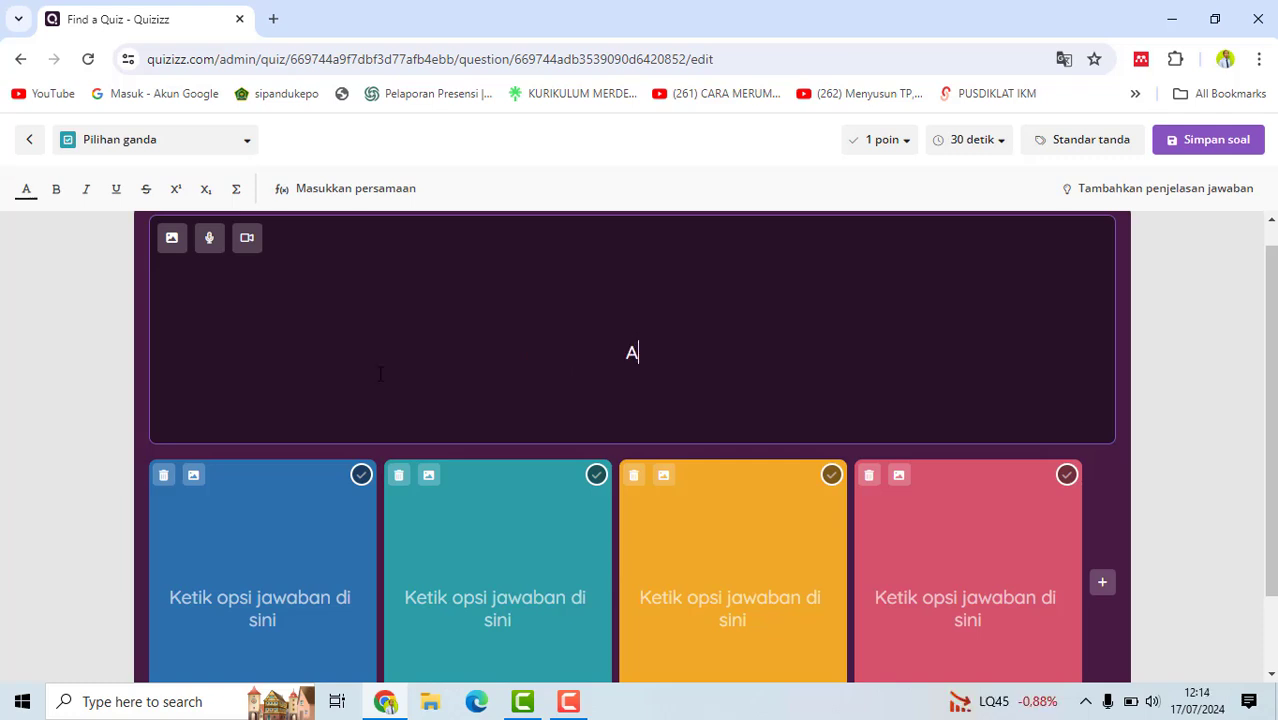
text(plikasi ya)
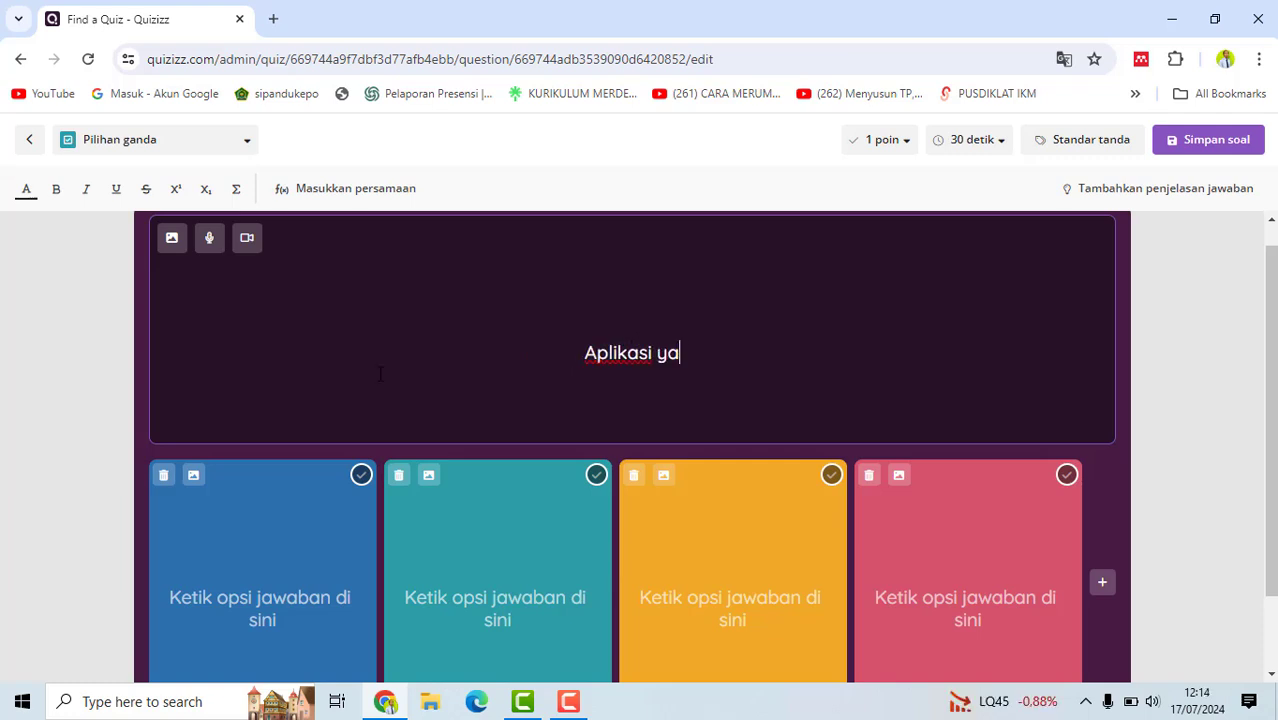
text(ng diperg)
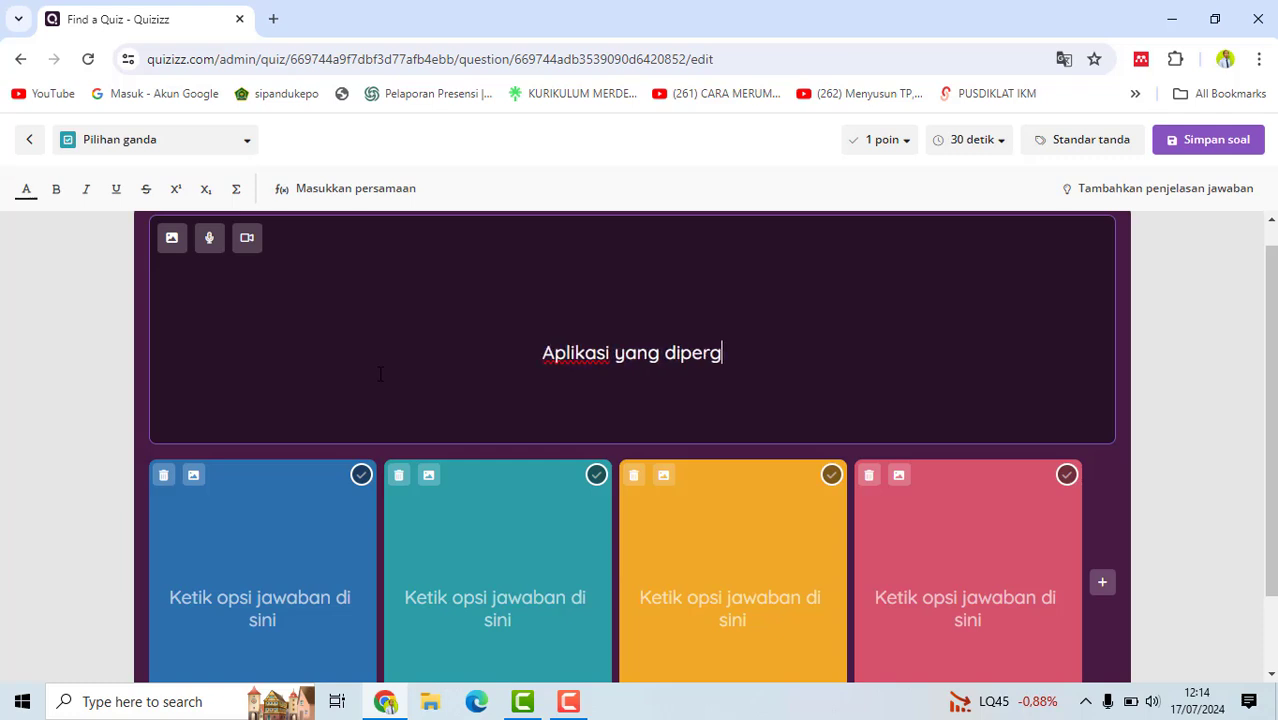
text(unakan untu)
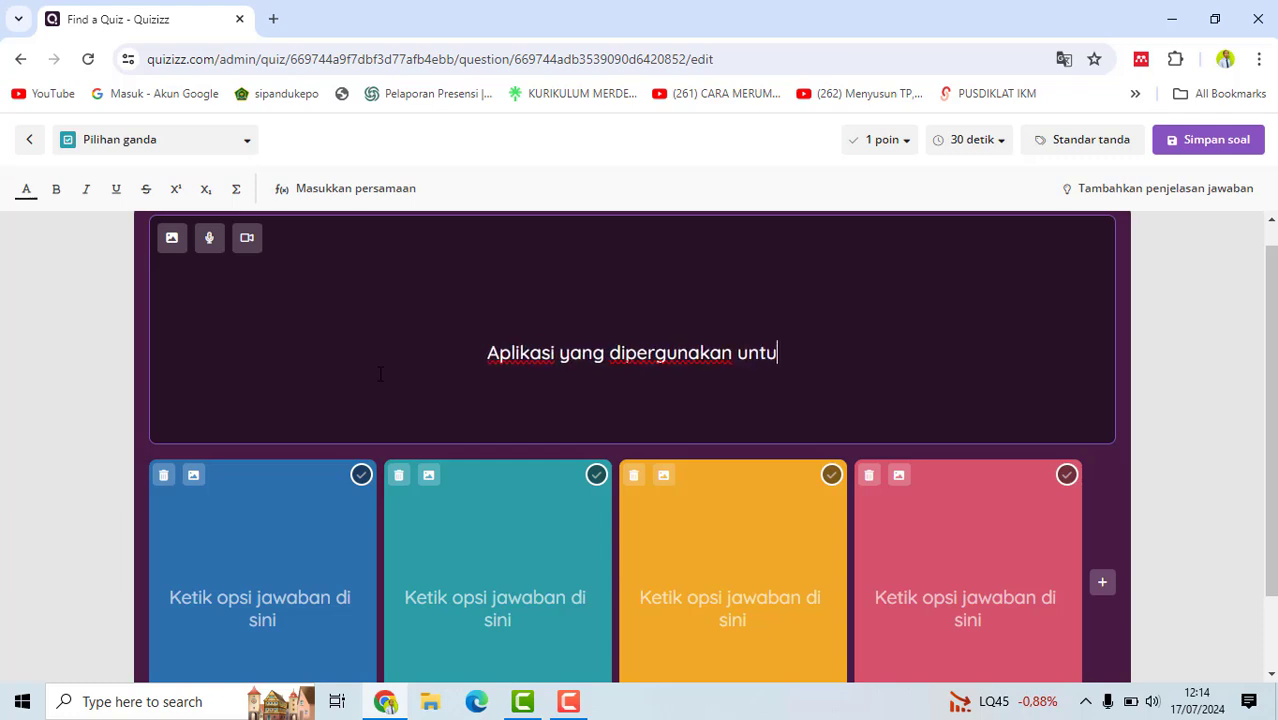
text(k membuat)
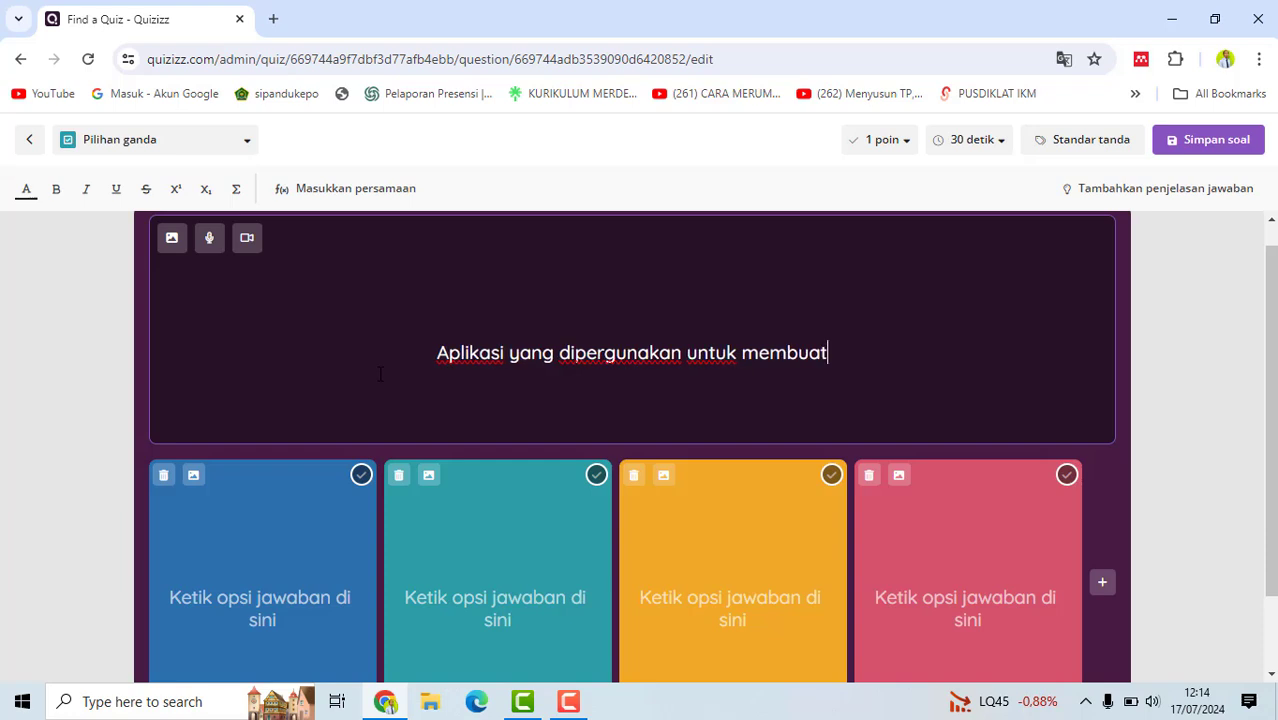
text( kui)
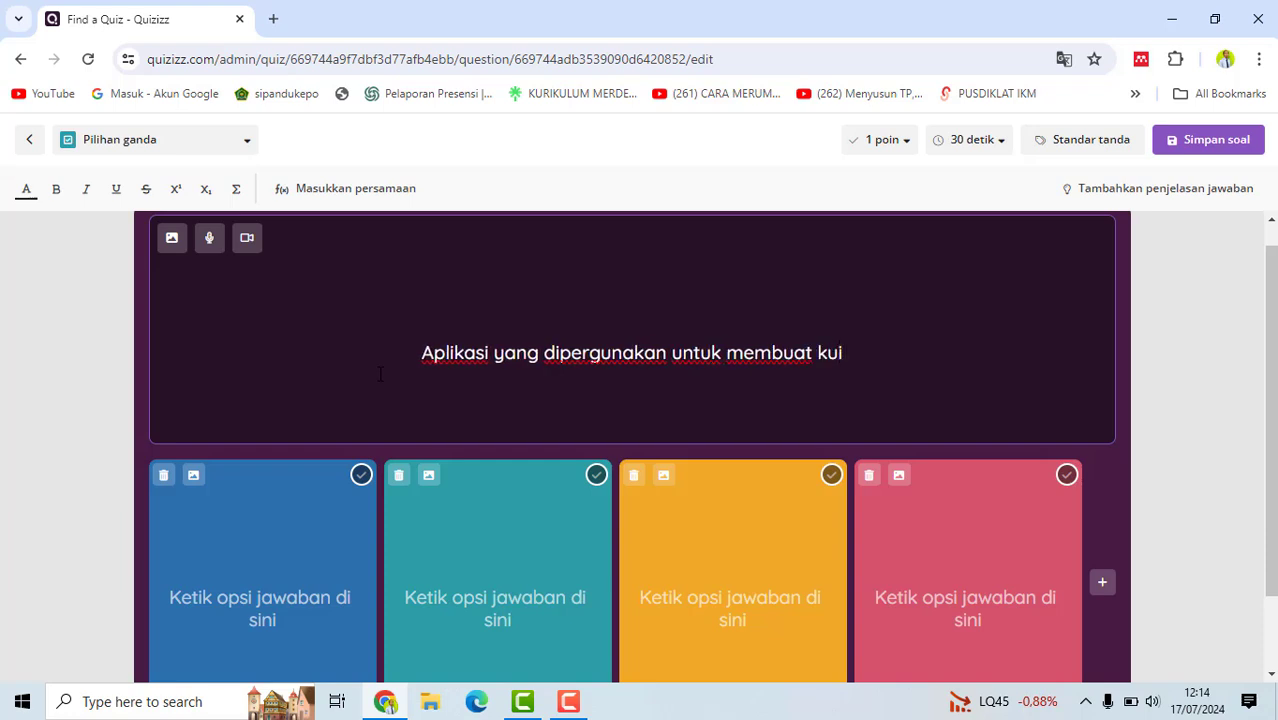
text(s secara )
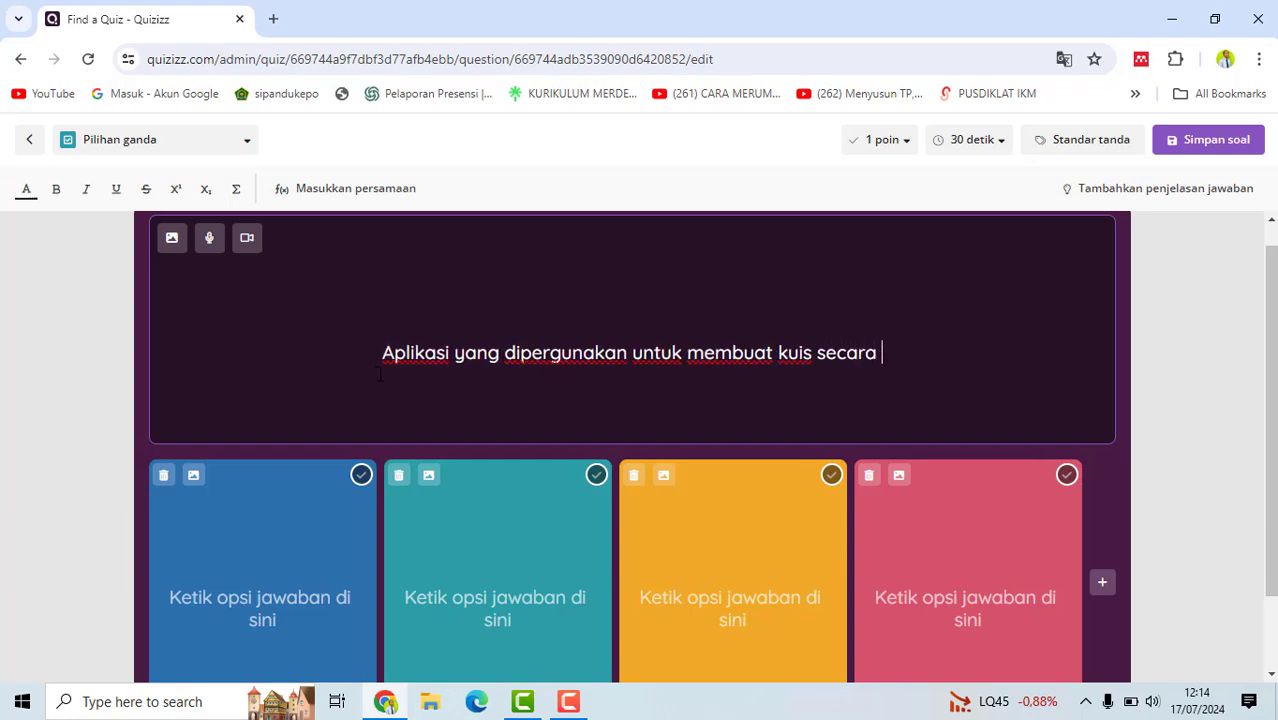
text(interk)
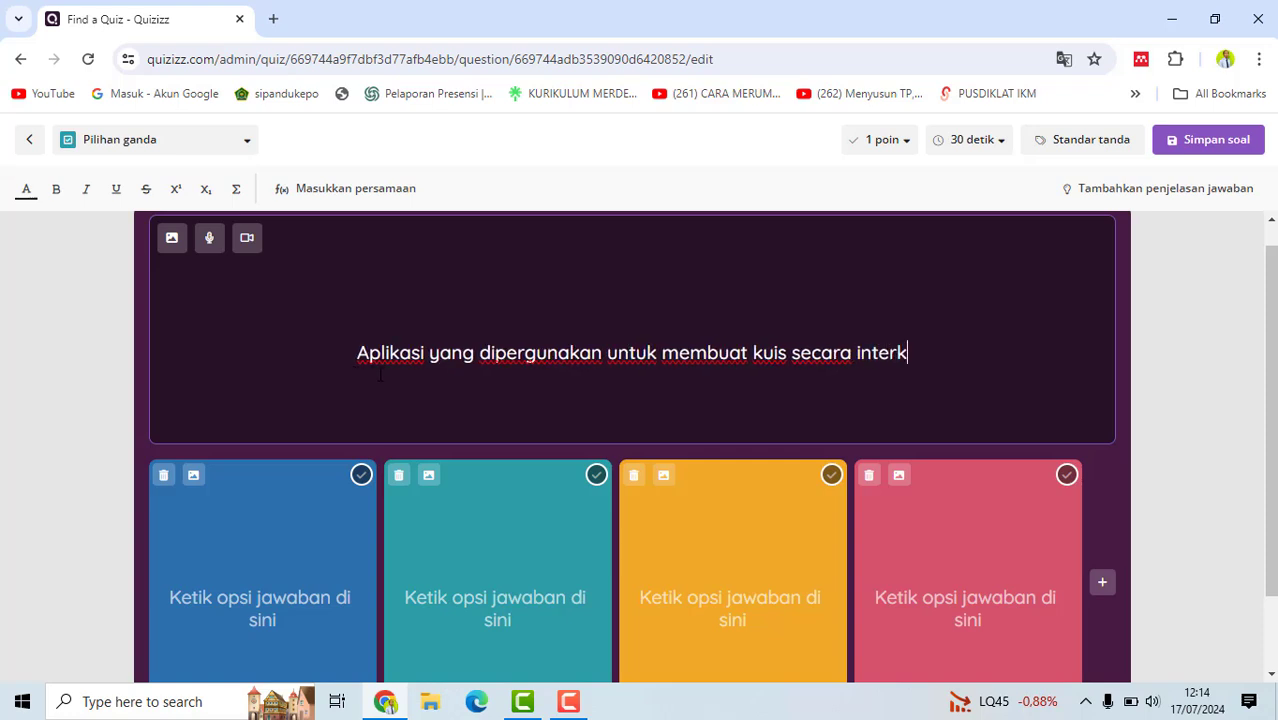
text(atif)
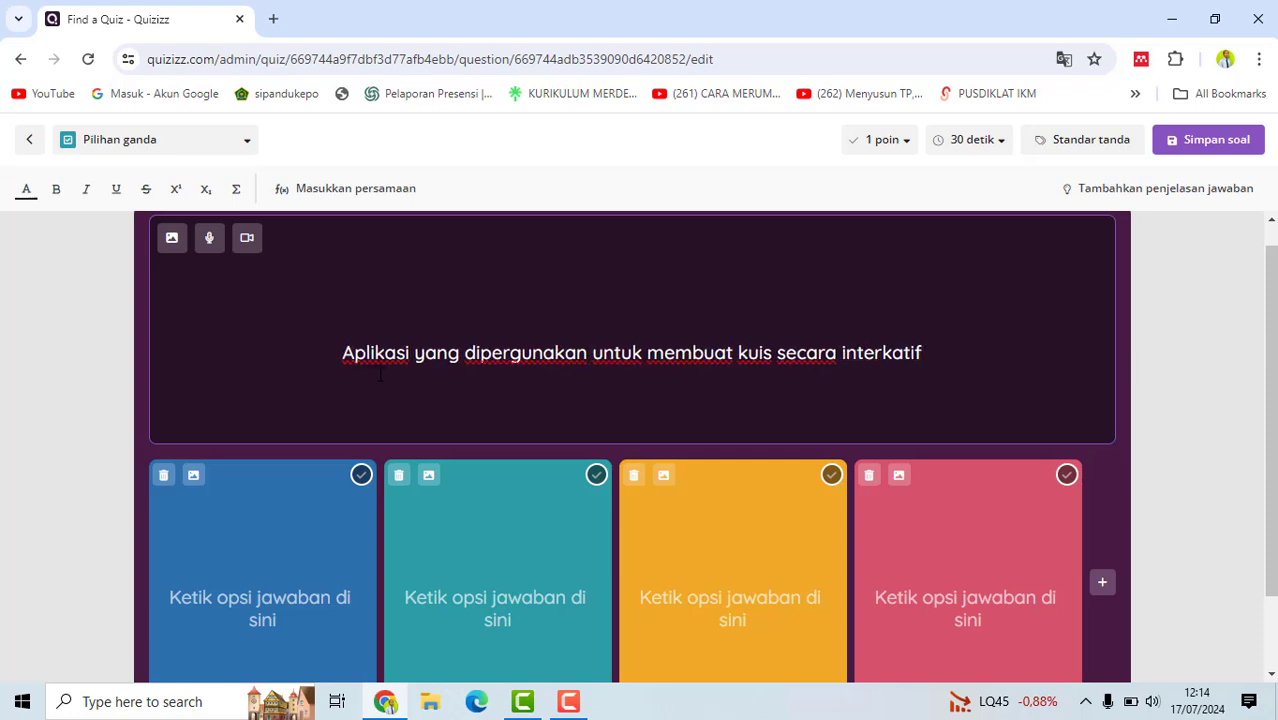
key(BackSpace)
key(BackSpace)
key(BackSpace)
key(BackSpace)
key(BackSpace)
text(ak)
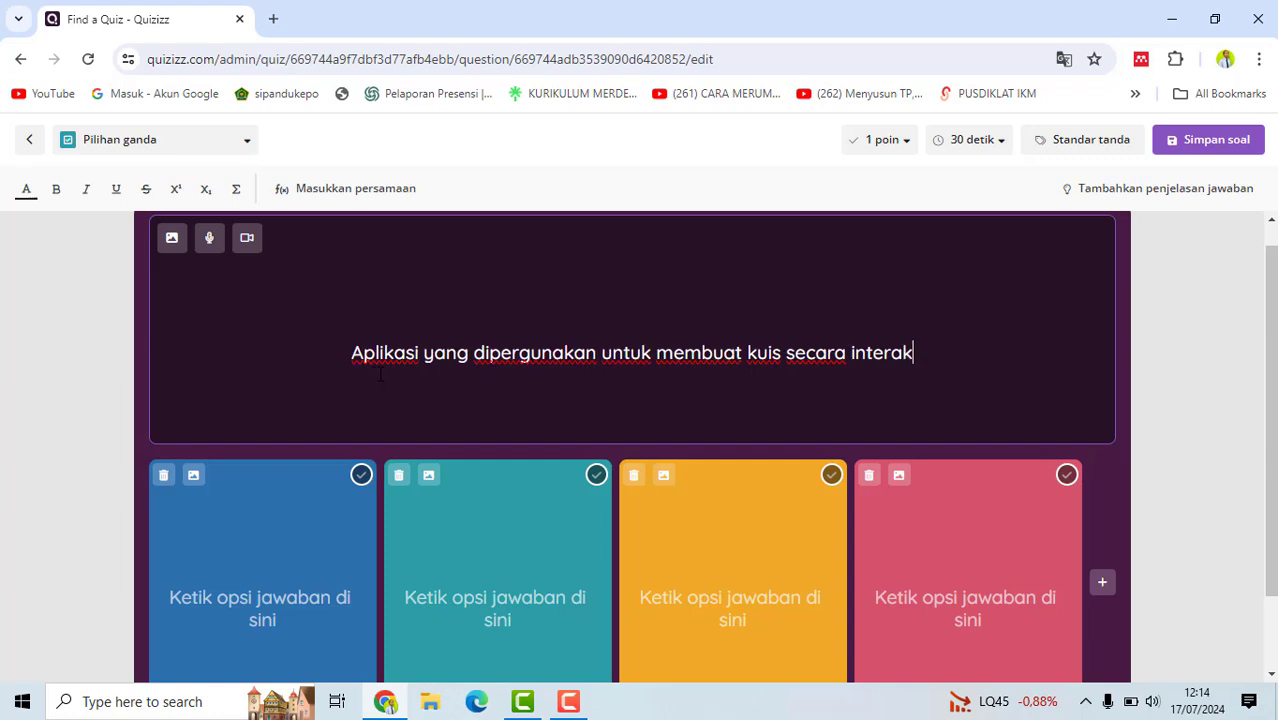
text(tif adala)
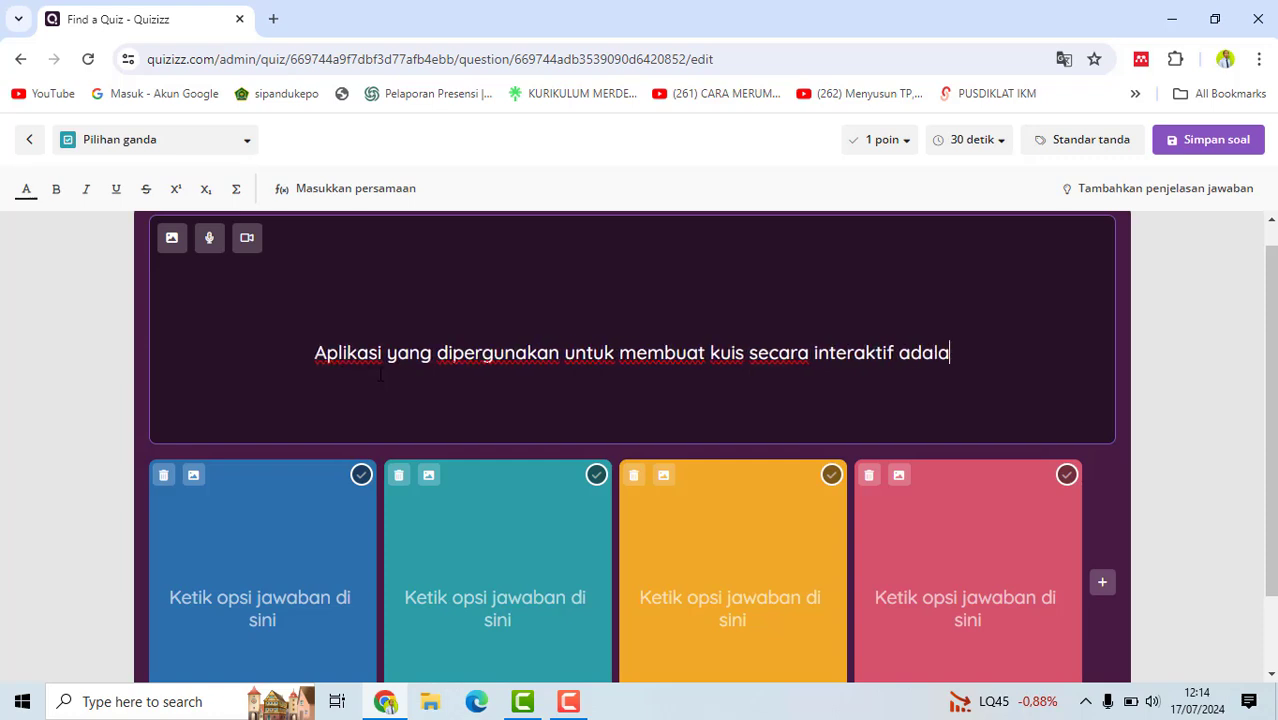
text(h ... .)
Step: Fill answers MS powerpoint, MS Word, MS Outlook and Quizizz, marking Quizizz correct
scroll(270, 480, down, 1)
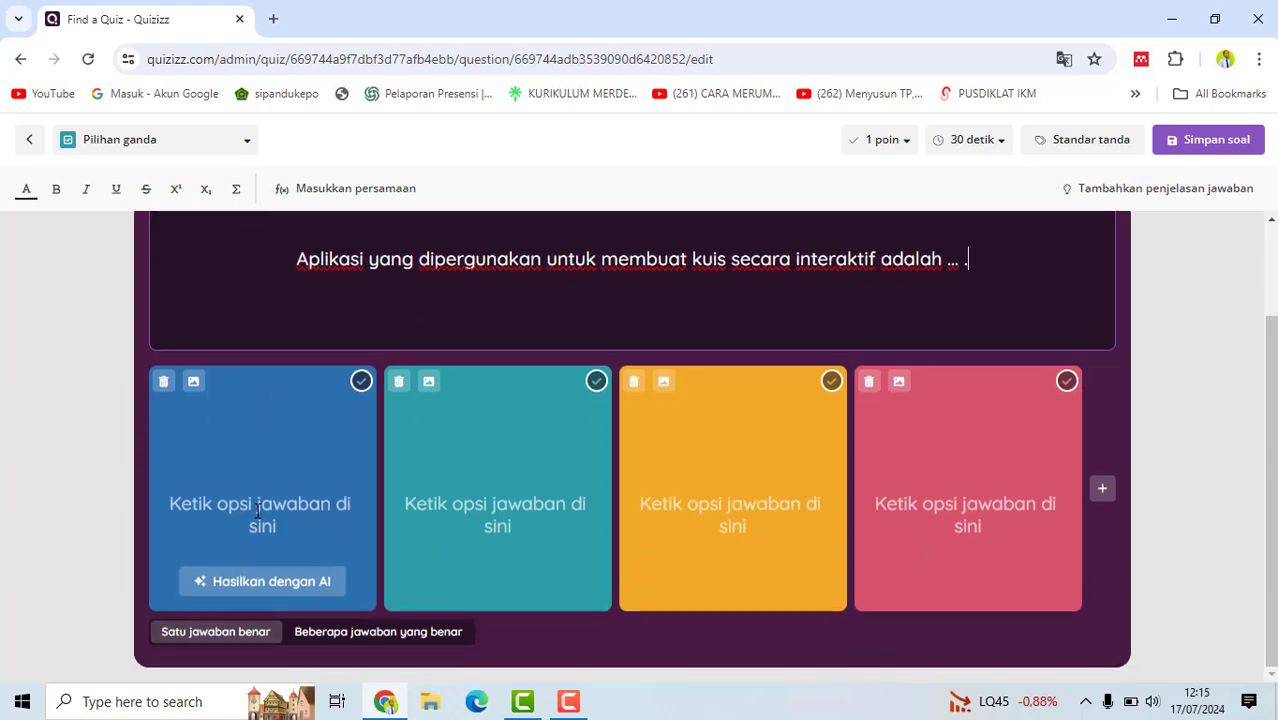
click(258, 510)
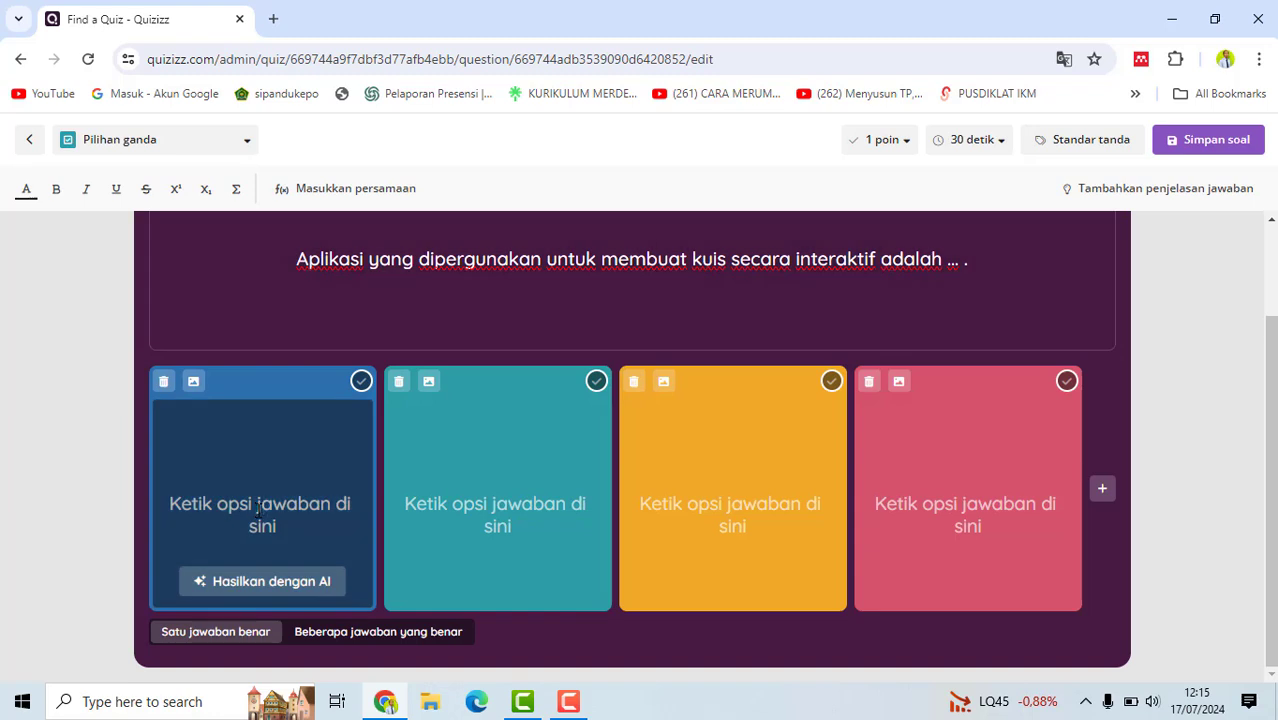
text(MS powe)
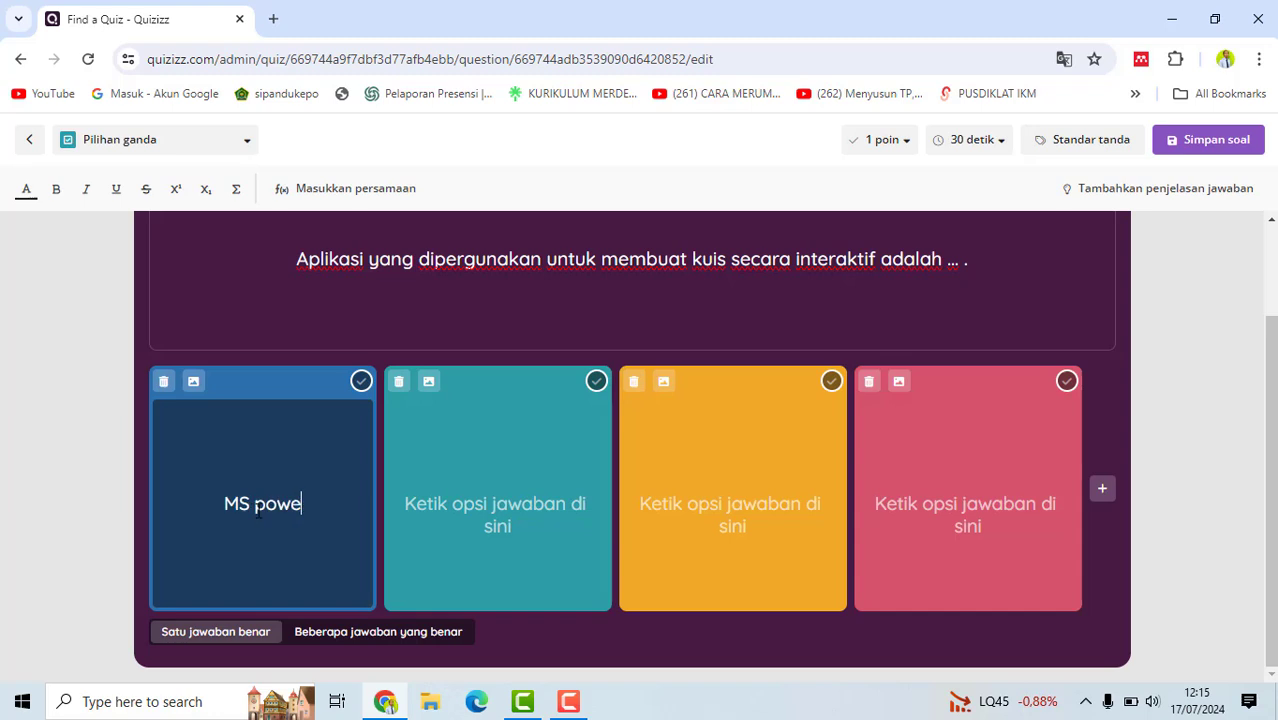
text(rpo)
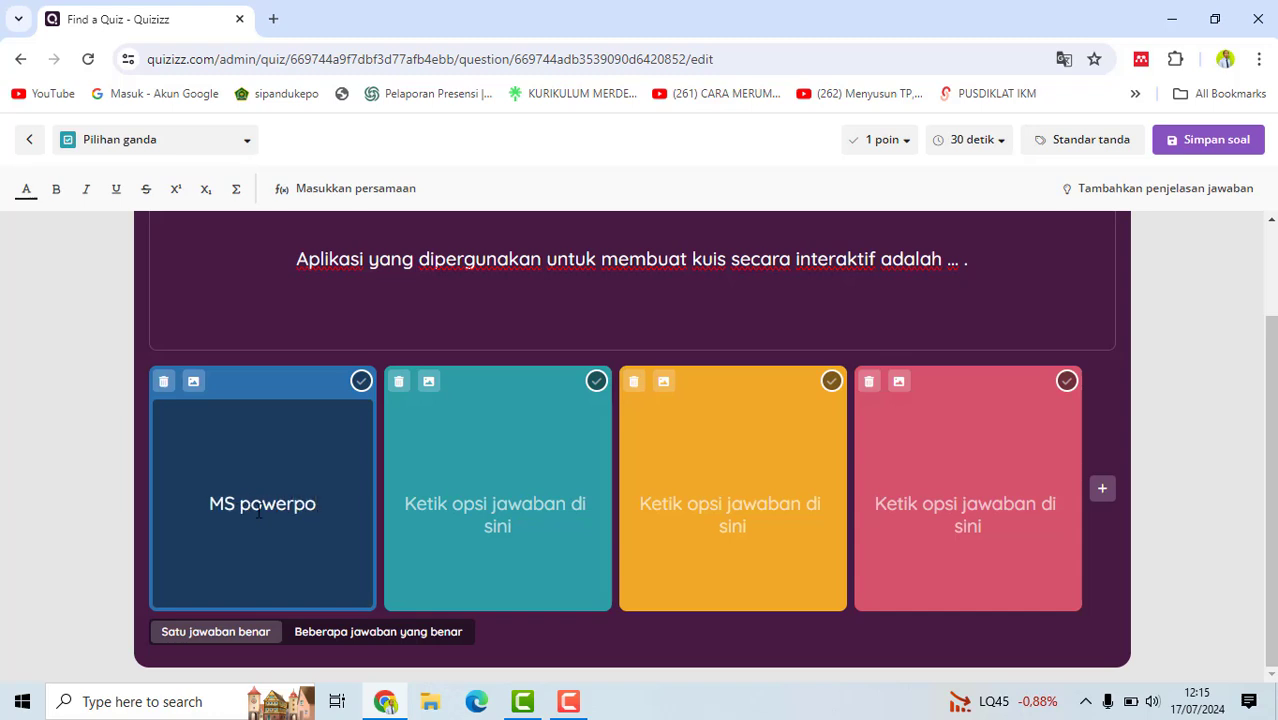
text(int)
click(449, 491)
text(MS Wor)
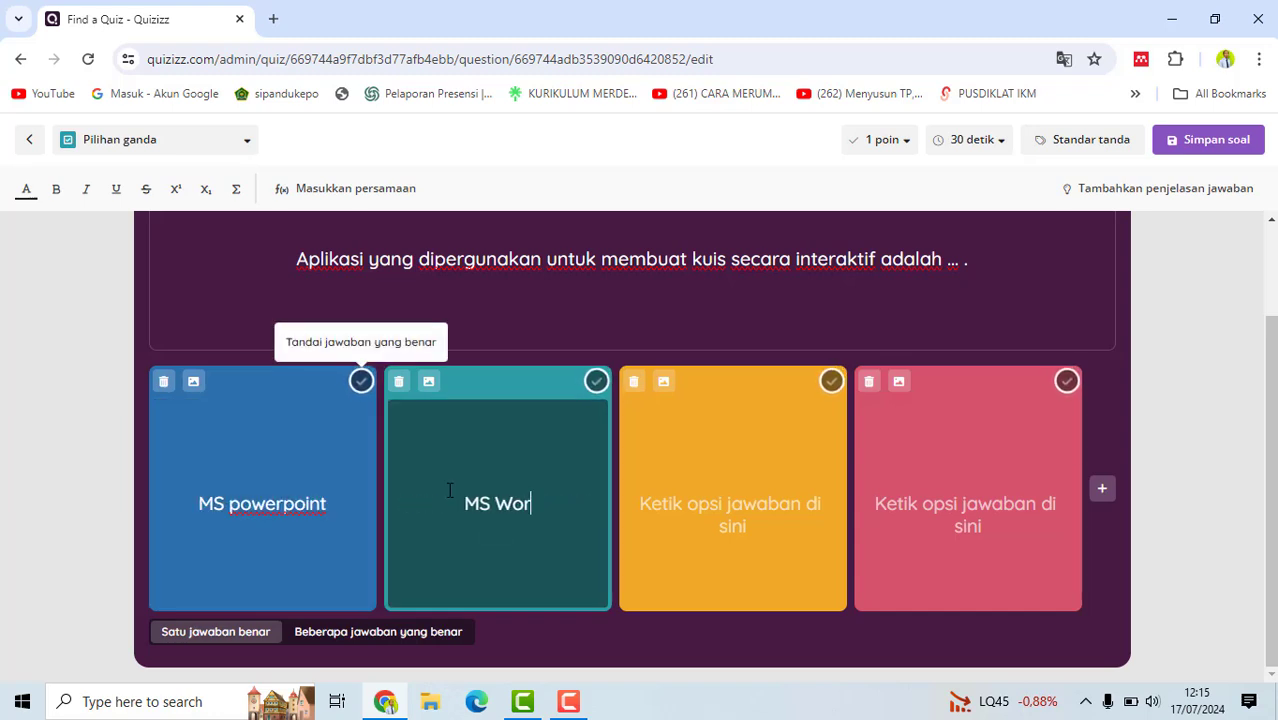
text(d)
click(751, 545)
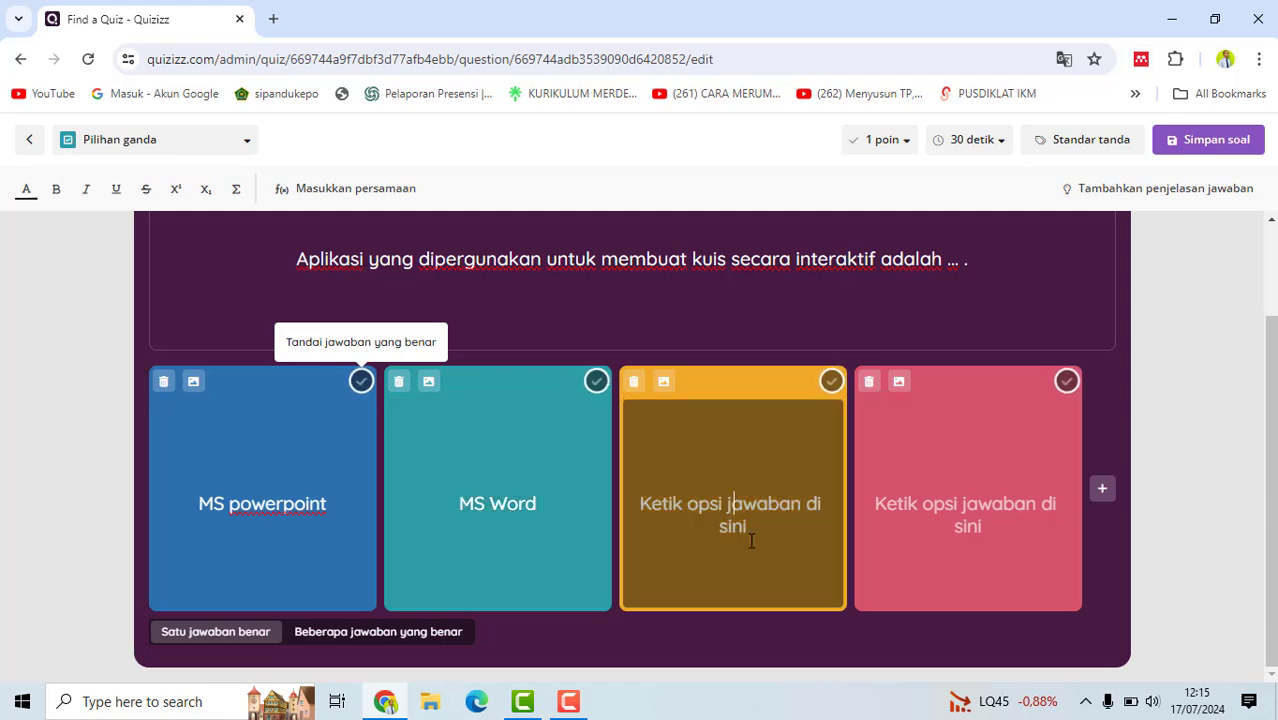
text(MS O)
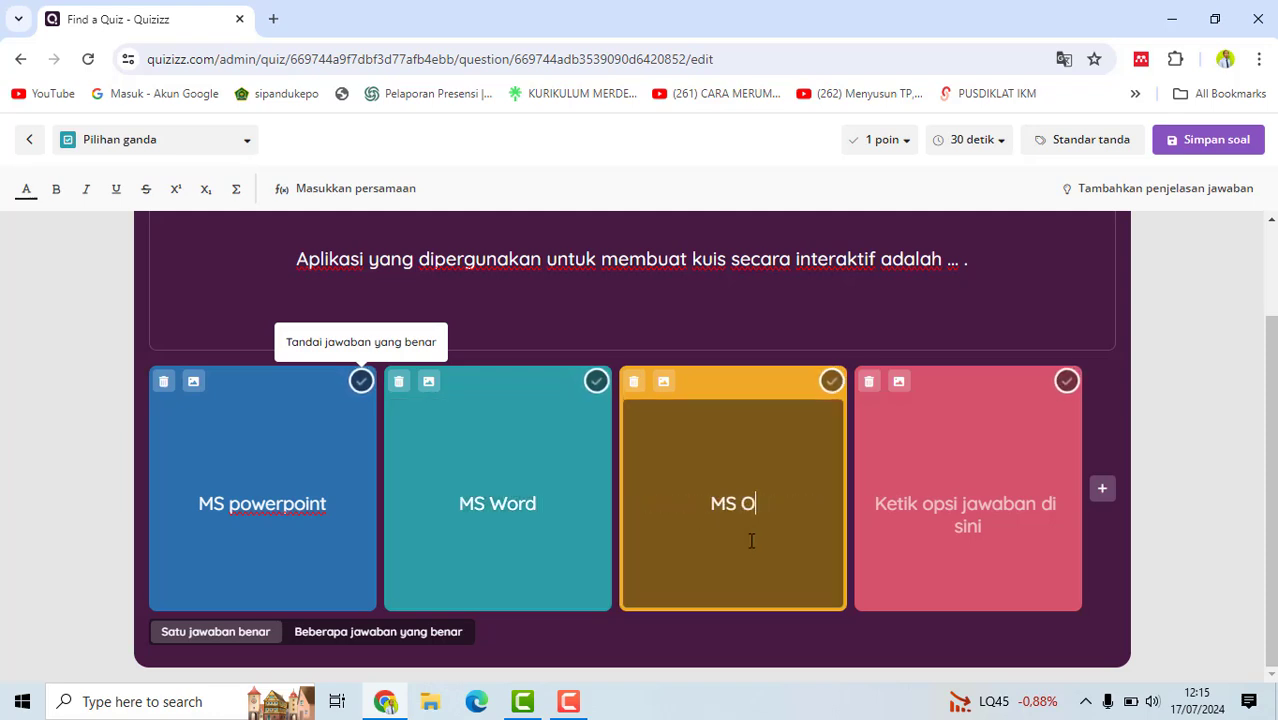
text(utlook)
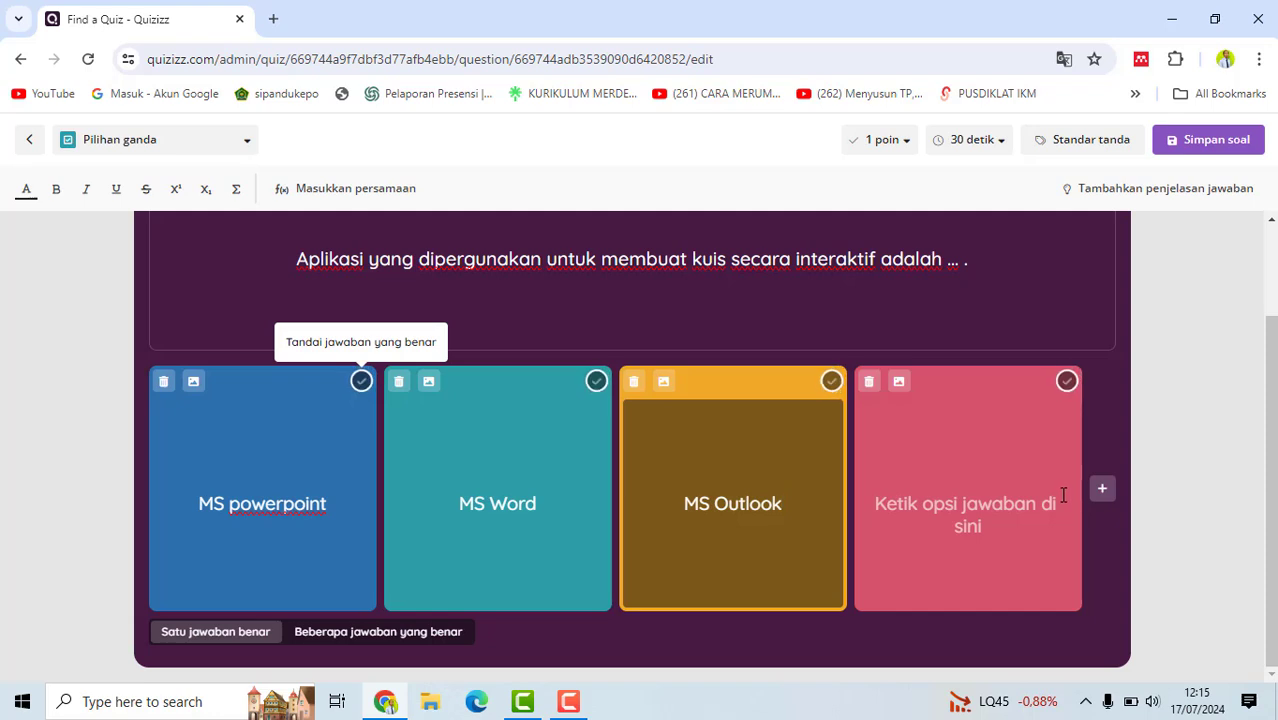
click(1002, 500)
text(Q)
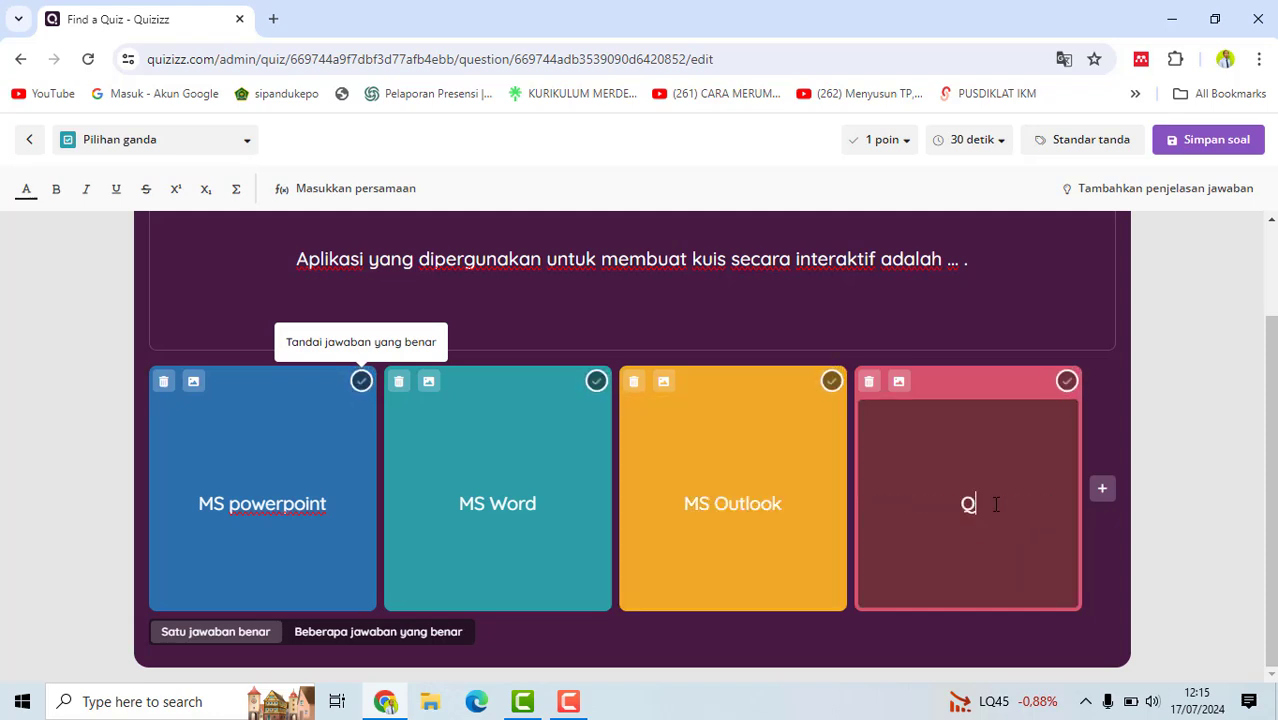
text(uizizz)
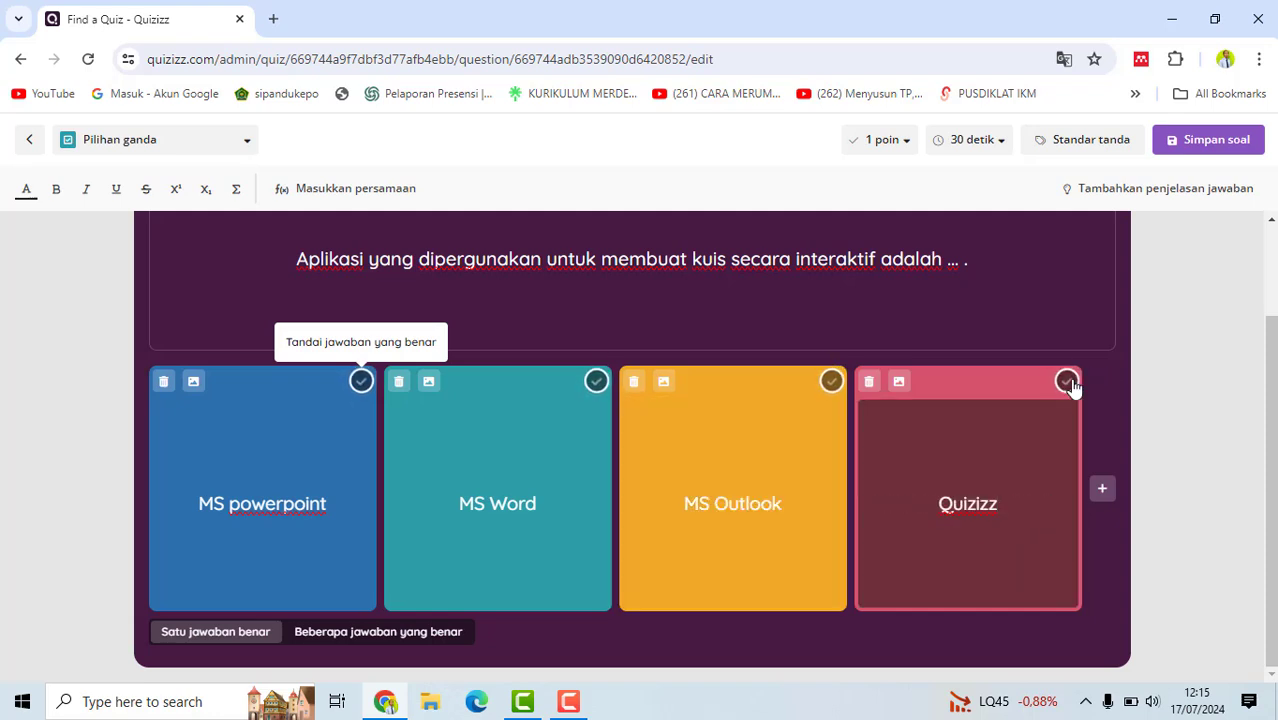
click(1068, 382)
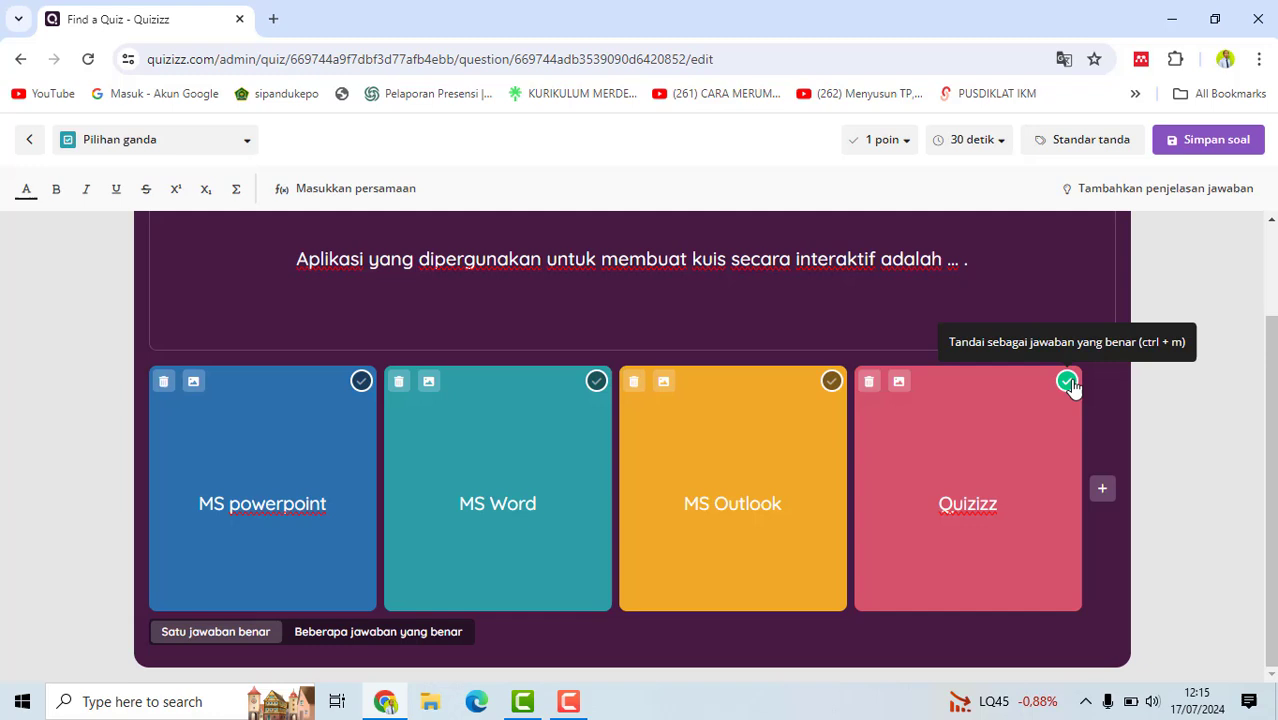
Step: Save question one, then add a multiple-choice question asking which quiz question type isn't offered
click(1206, 142)
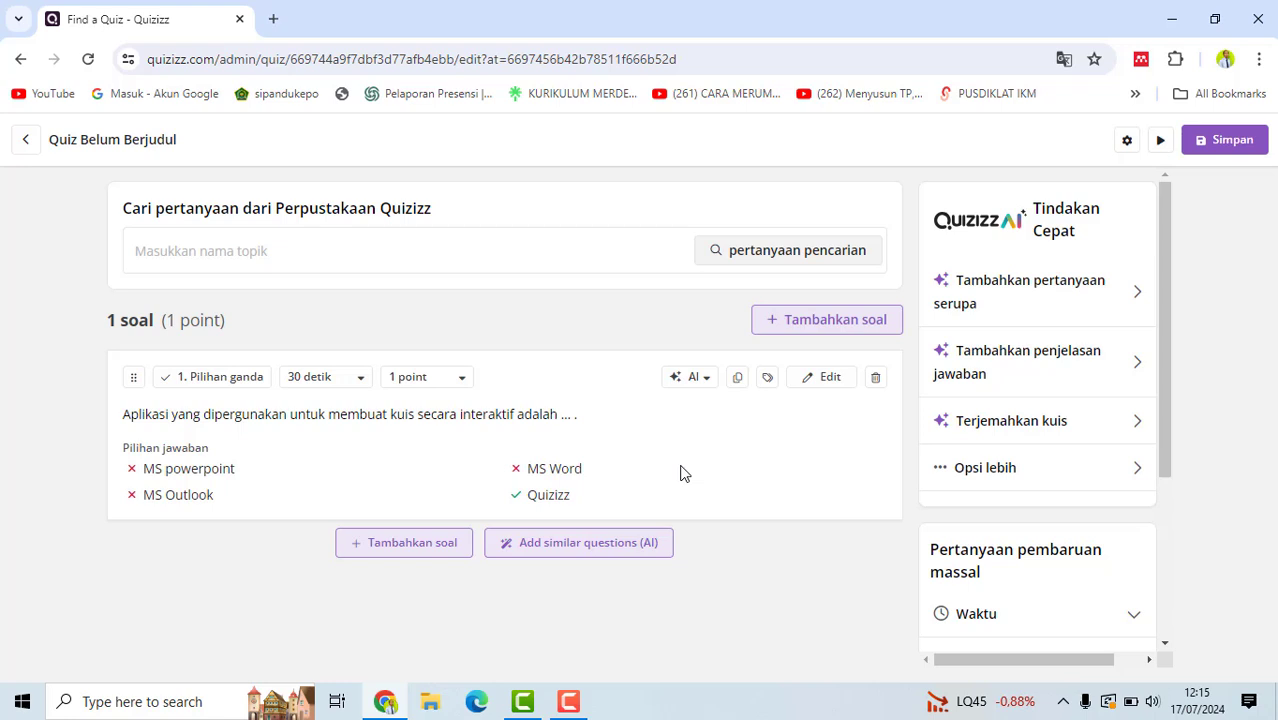
click(416, 545)
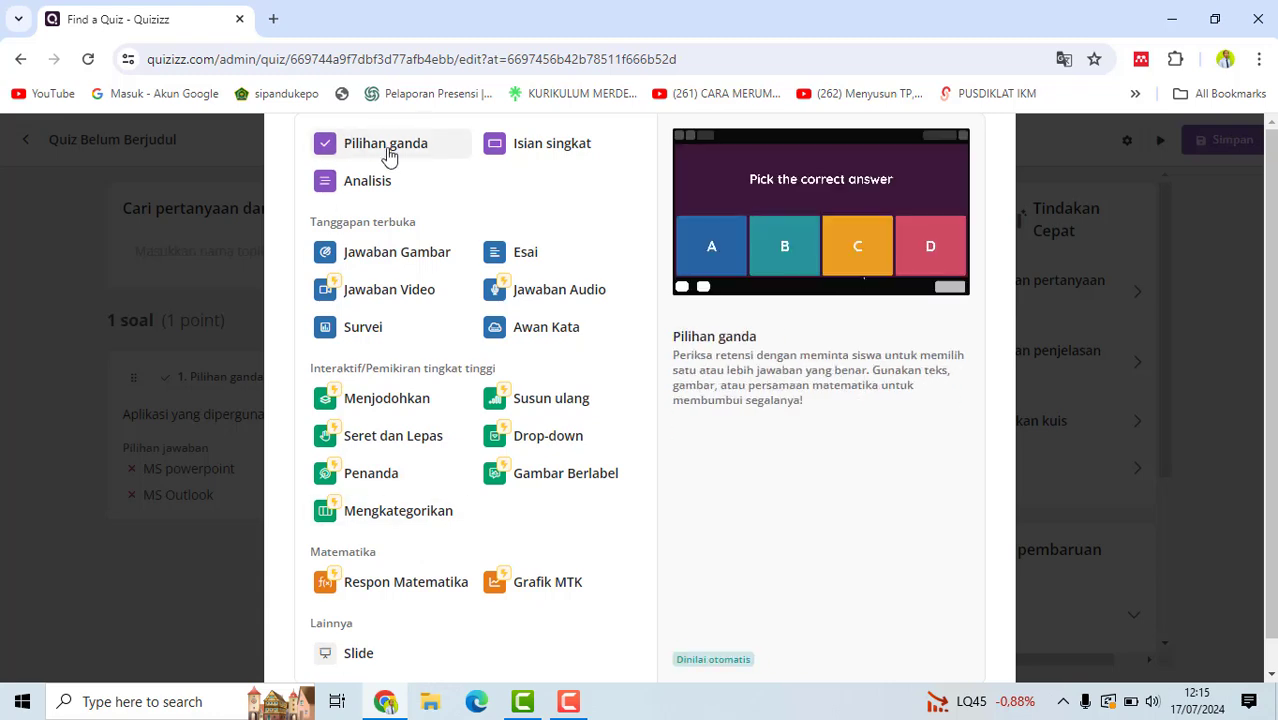
click(420, 146)
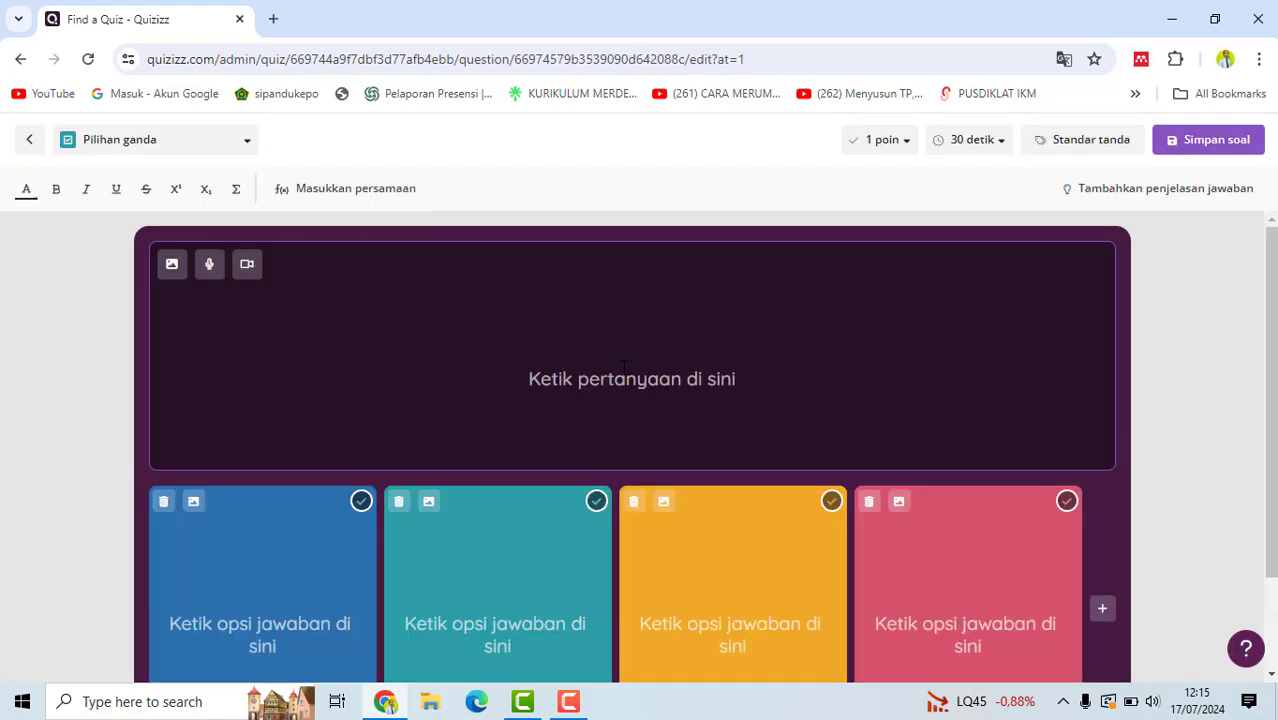
text(Berikut)
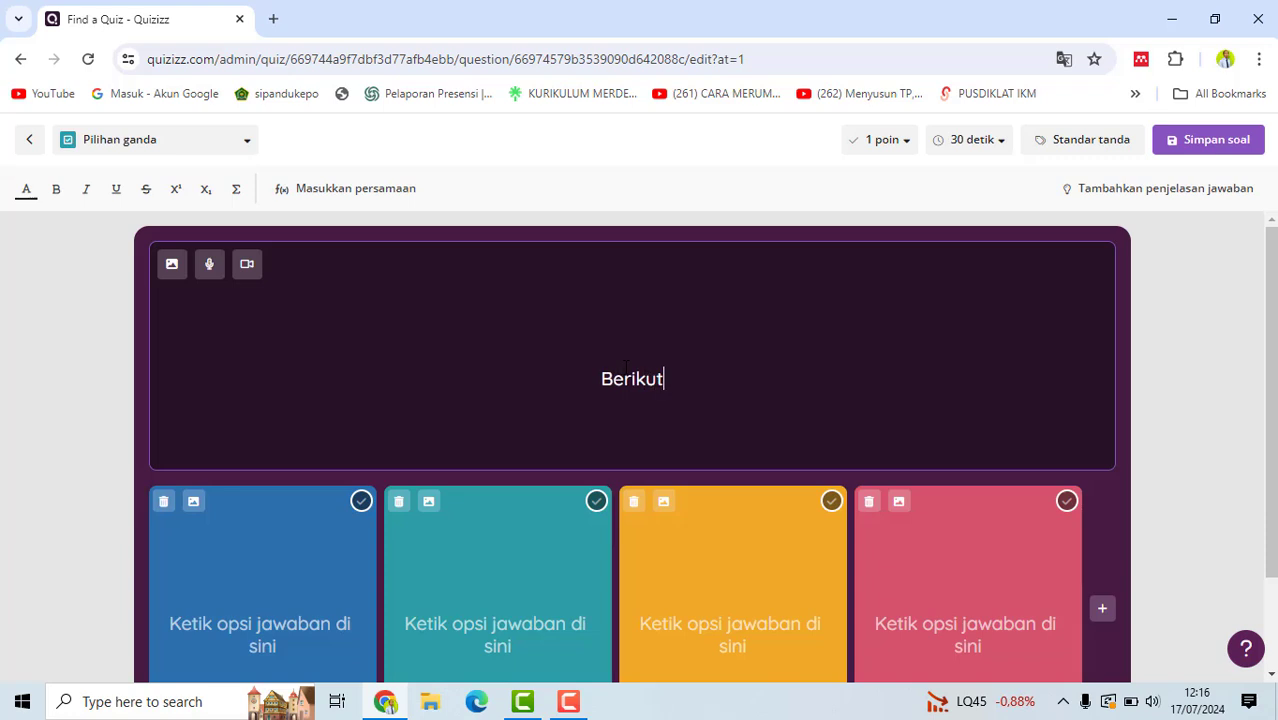
text( ini adala)
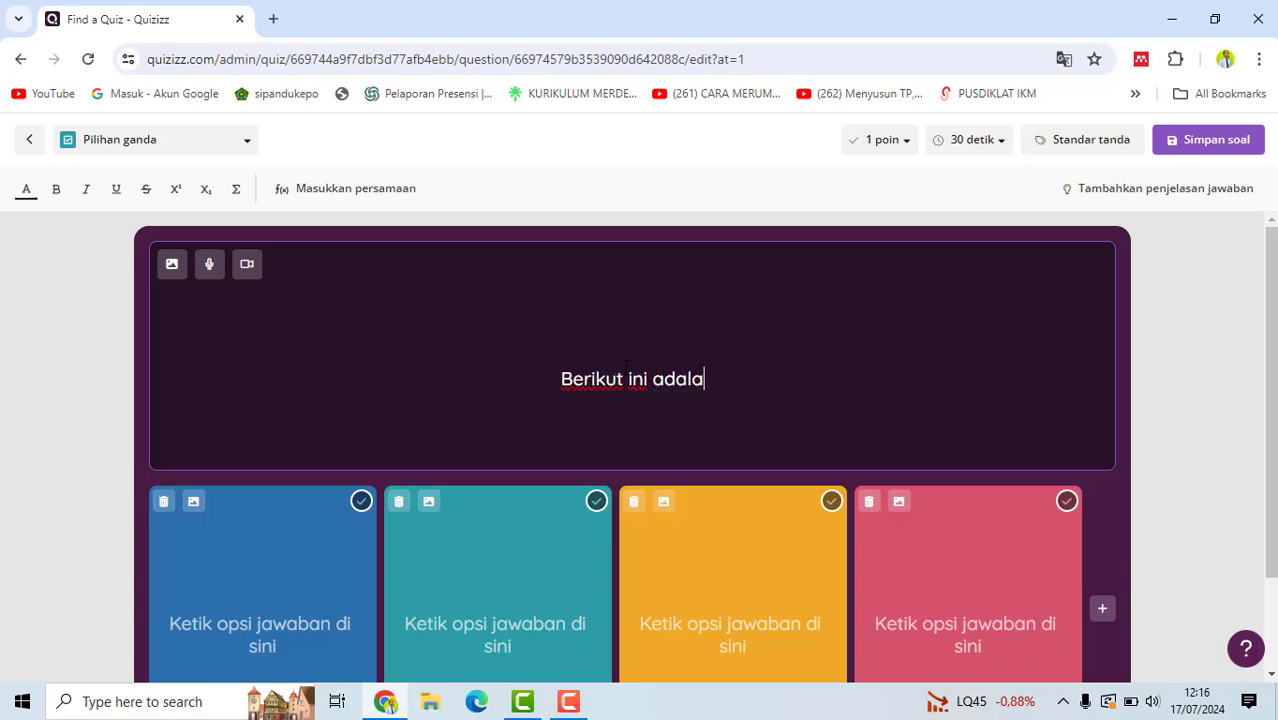
text(h bentuk-ben)
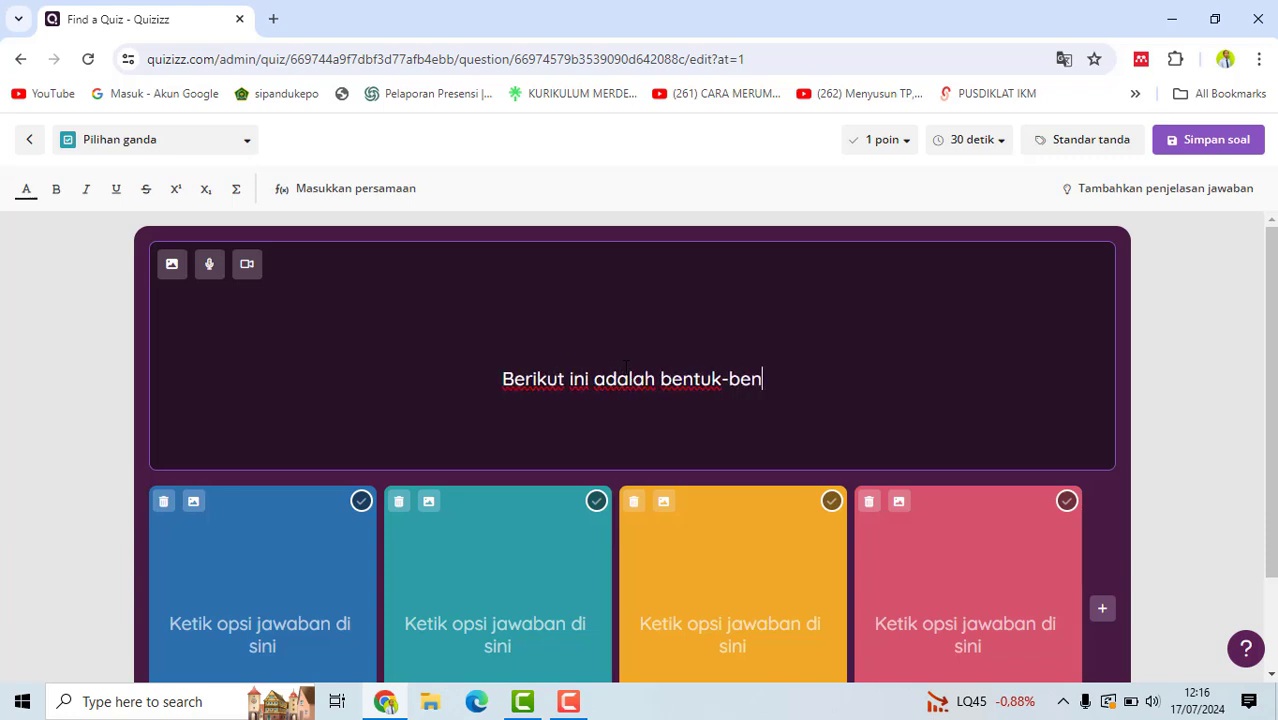
text(tuk soal )
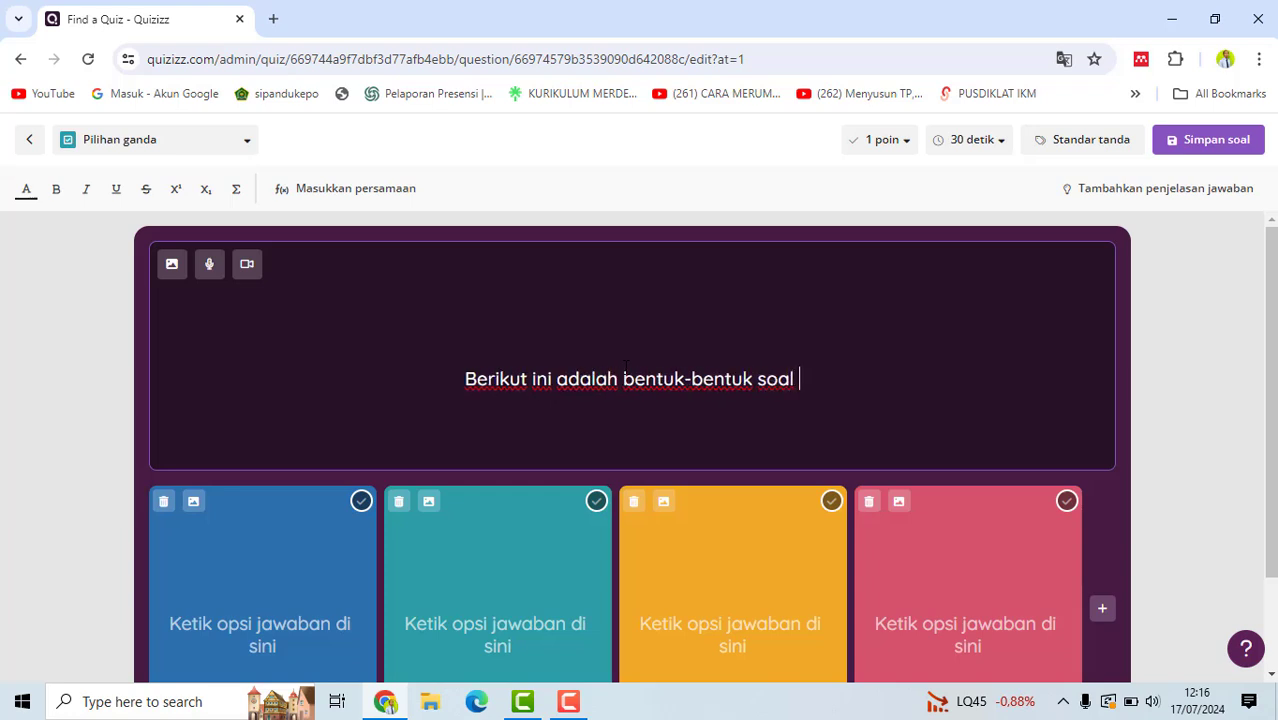
text(yang ada)
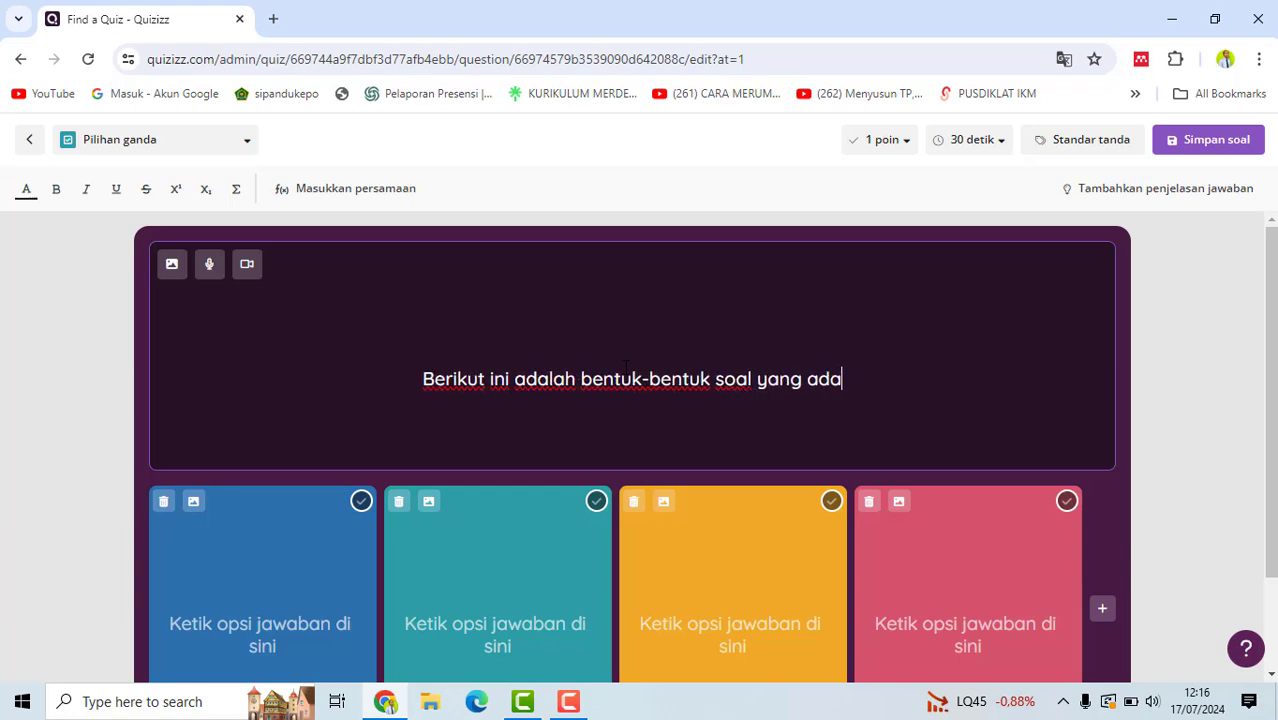
text( di qui)
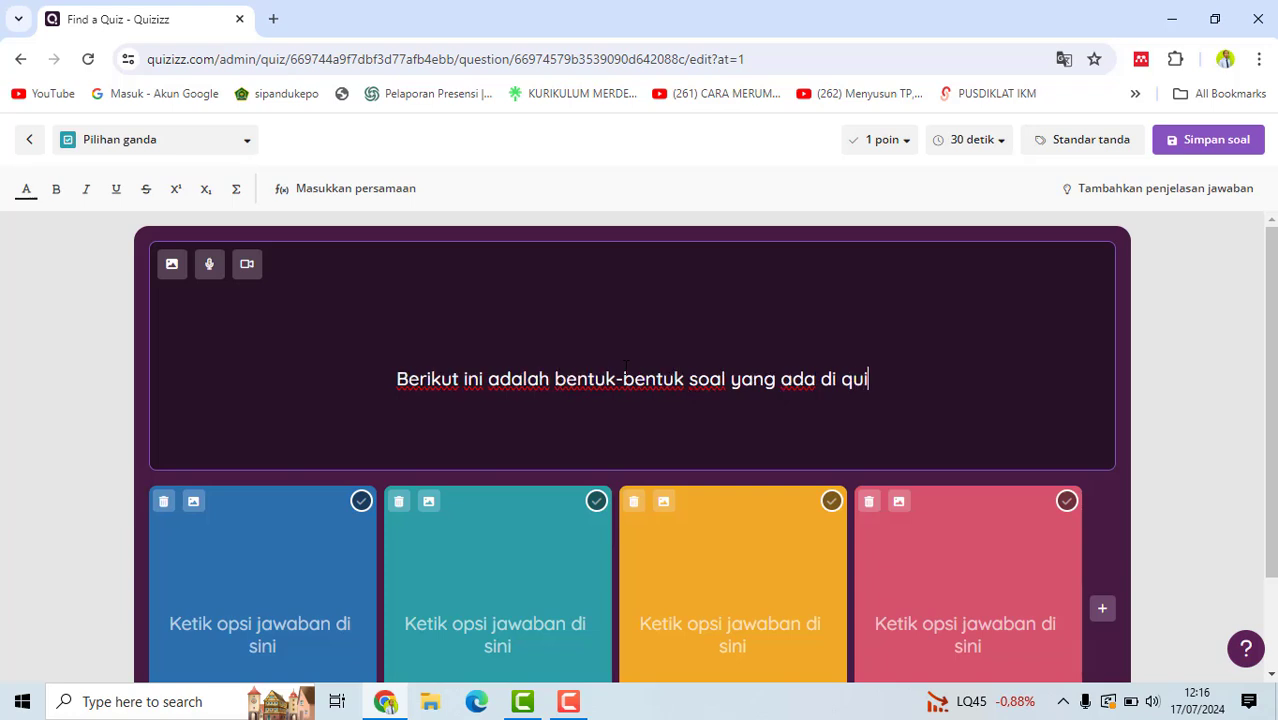
text(zizz, kec)
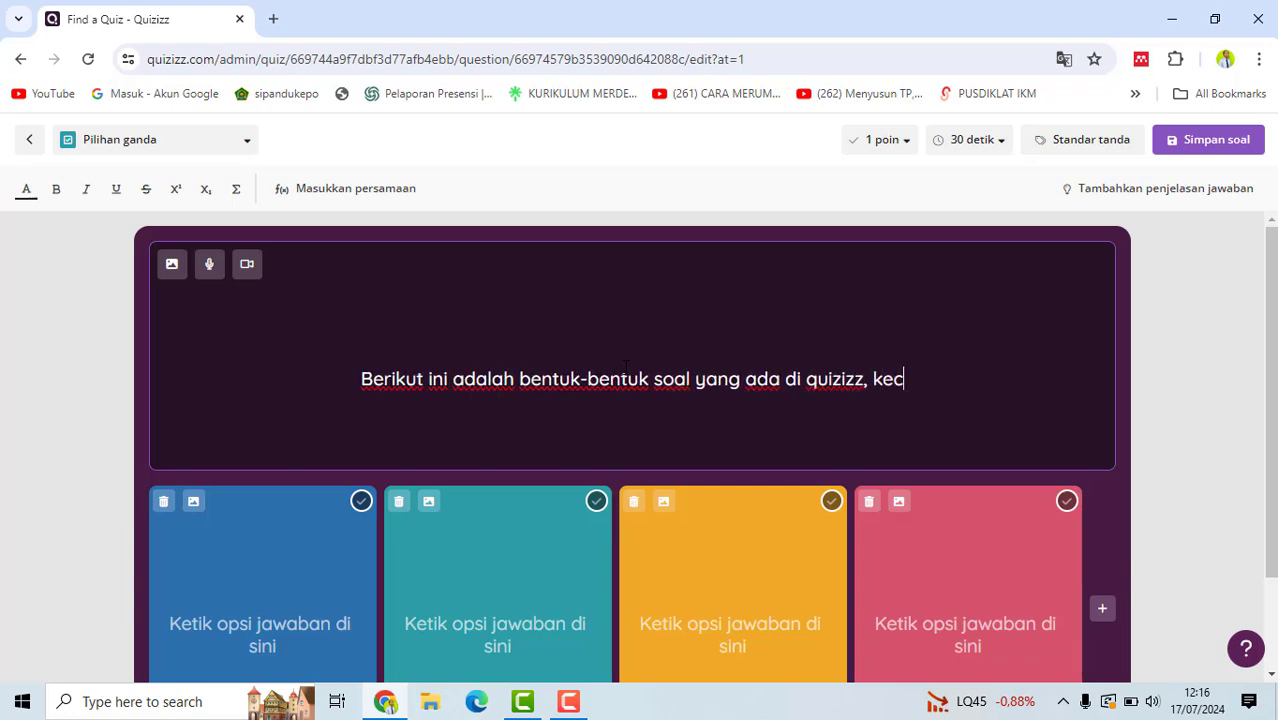
text(uali )
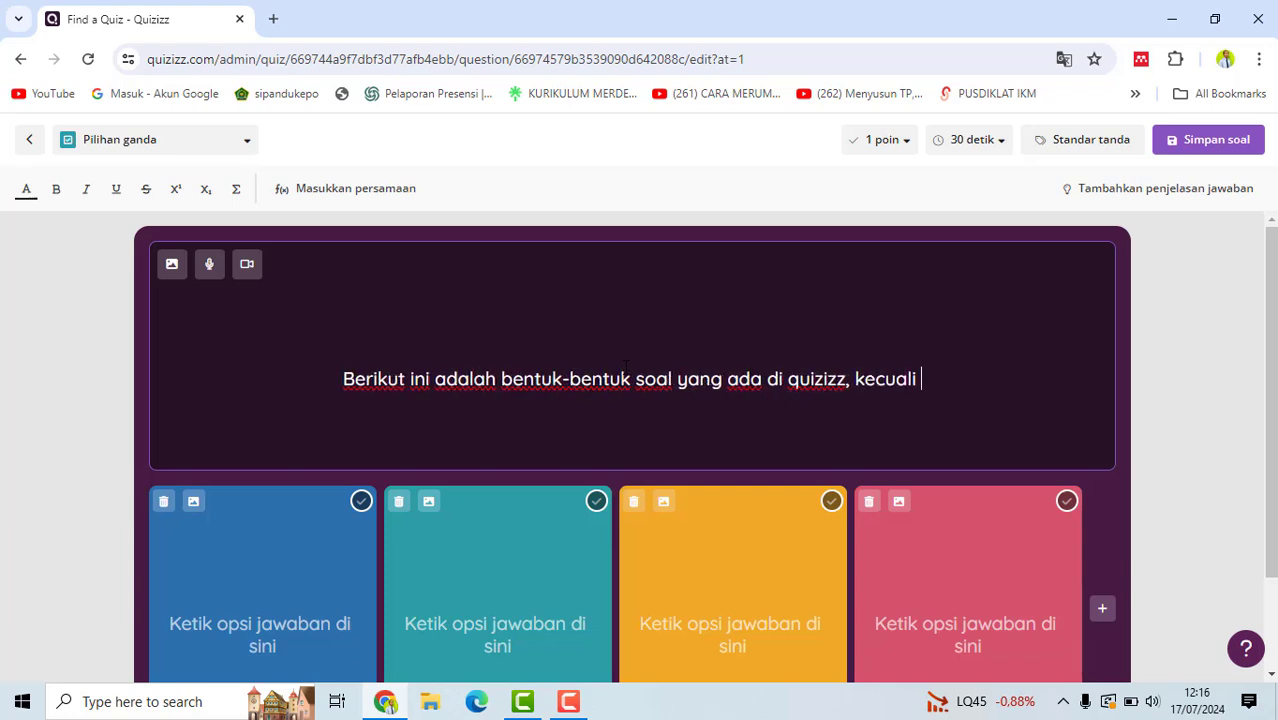
text(... .)
Step: Fill answers Pilihan ganda, essay, menjodohkan and Deskripsi bertingkat, marking the last correct
scroll(500, 420, down, 1)
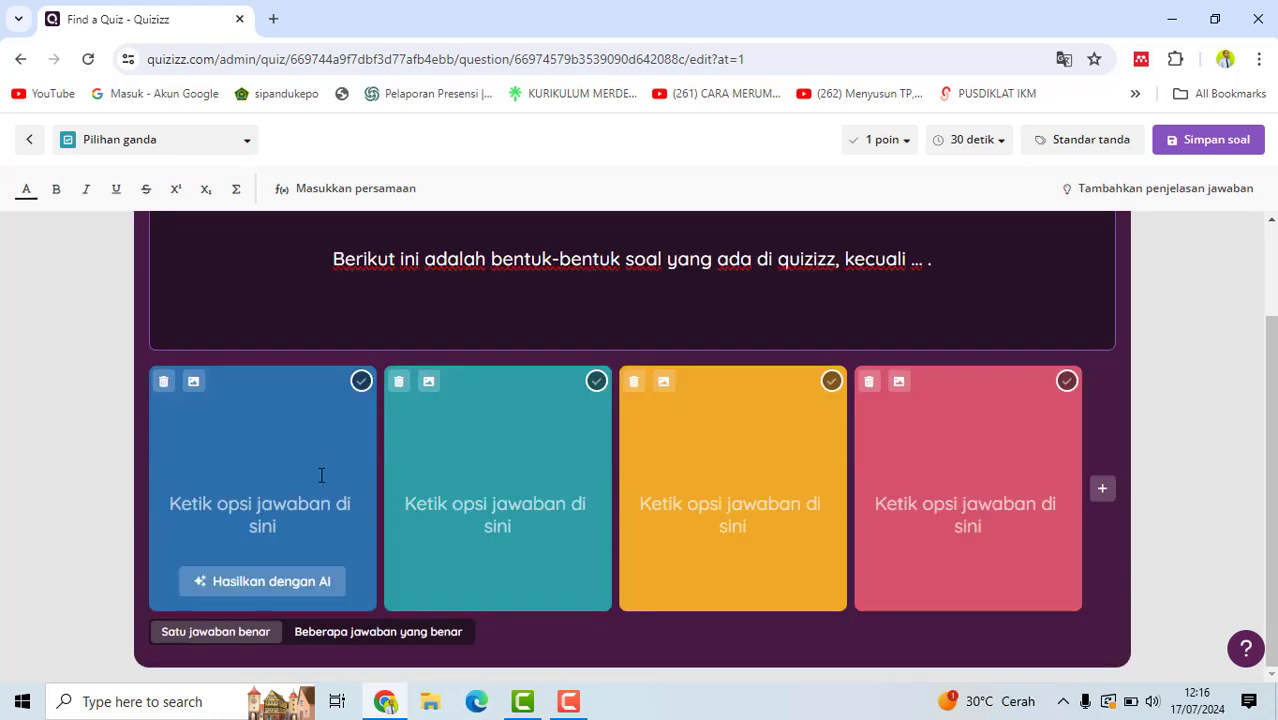
click(283, 505)
text(Pil)
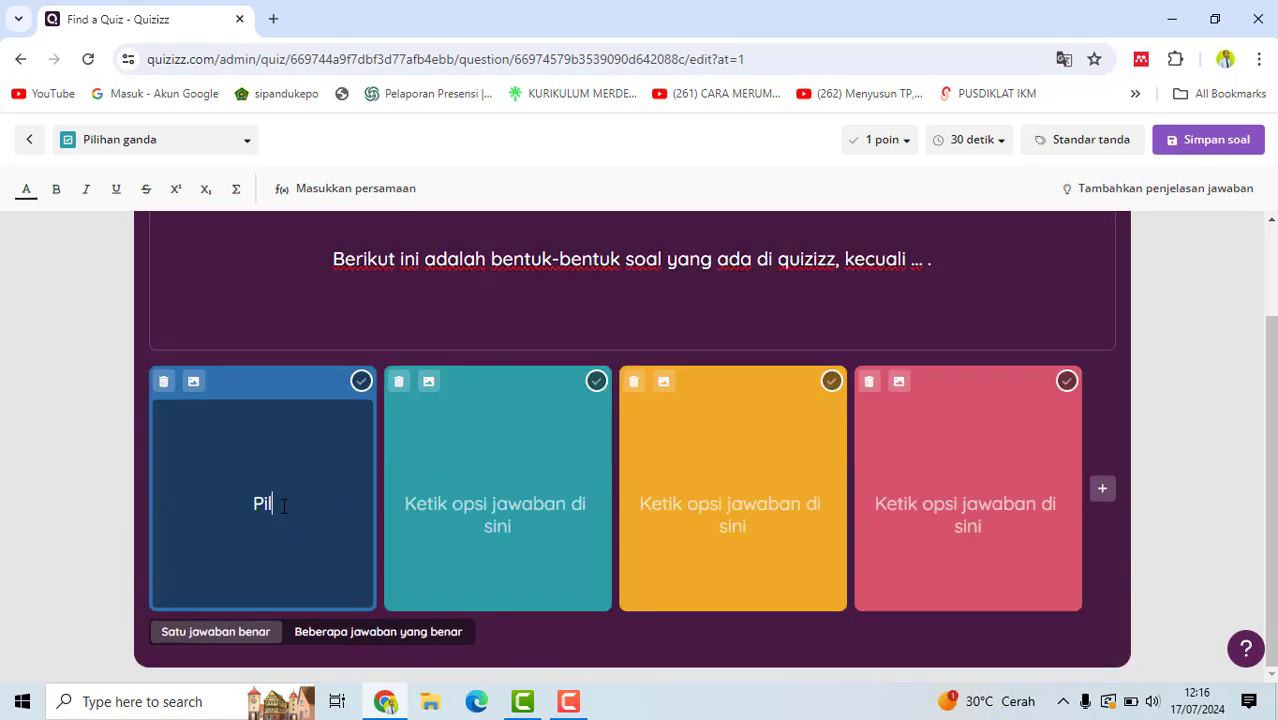
text(ihan ganda)
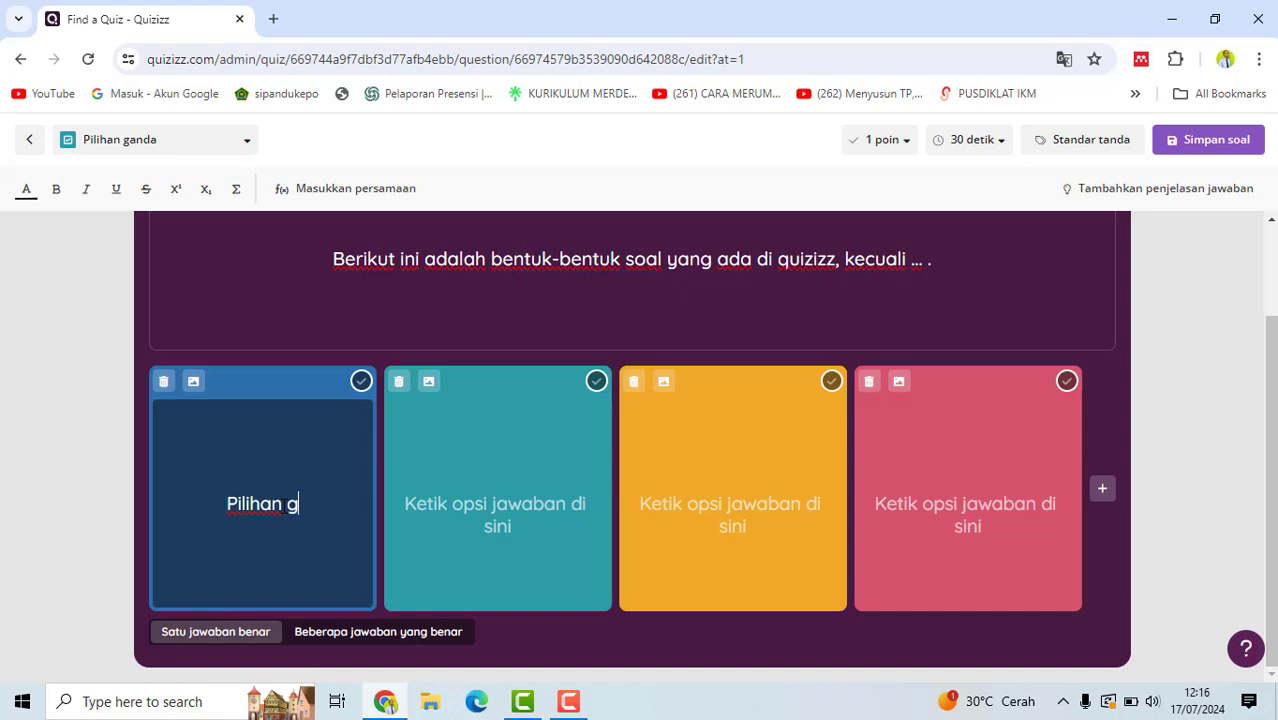
click(487, 509)
text(essay)
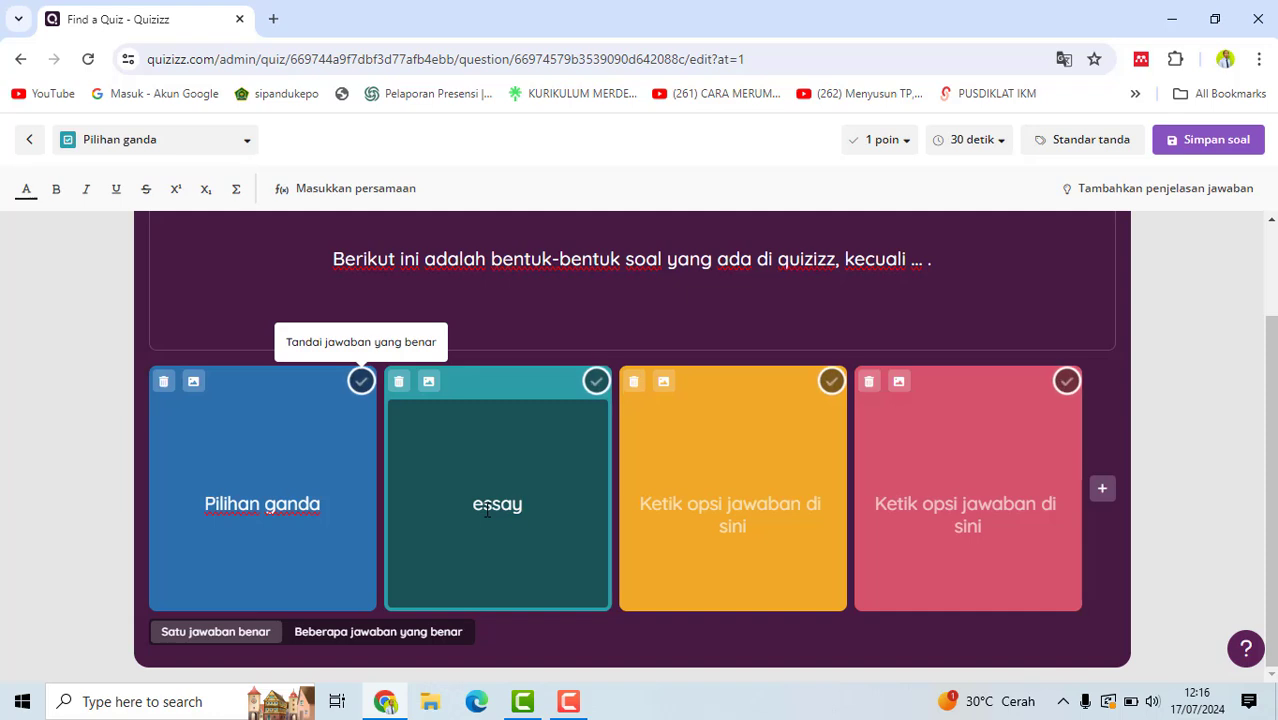
click(689, 516)
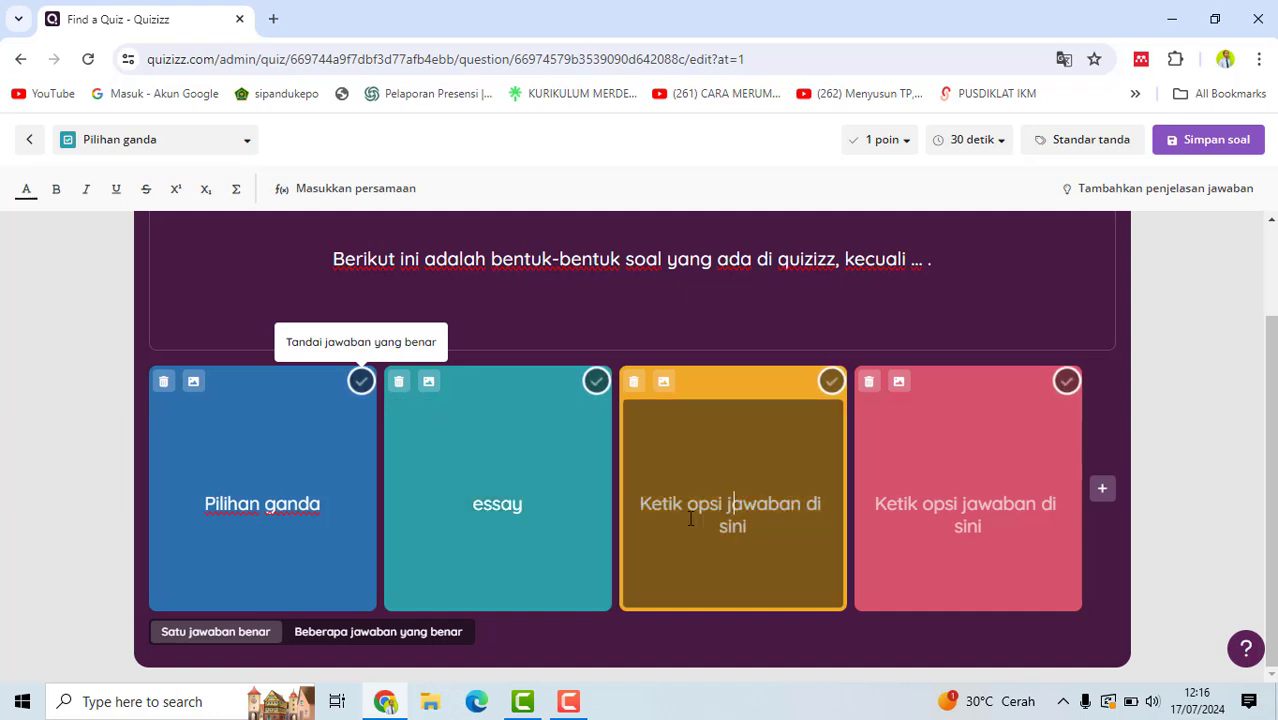
text(menjo)
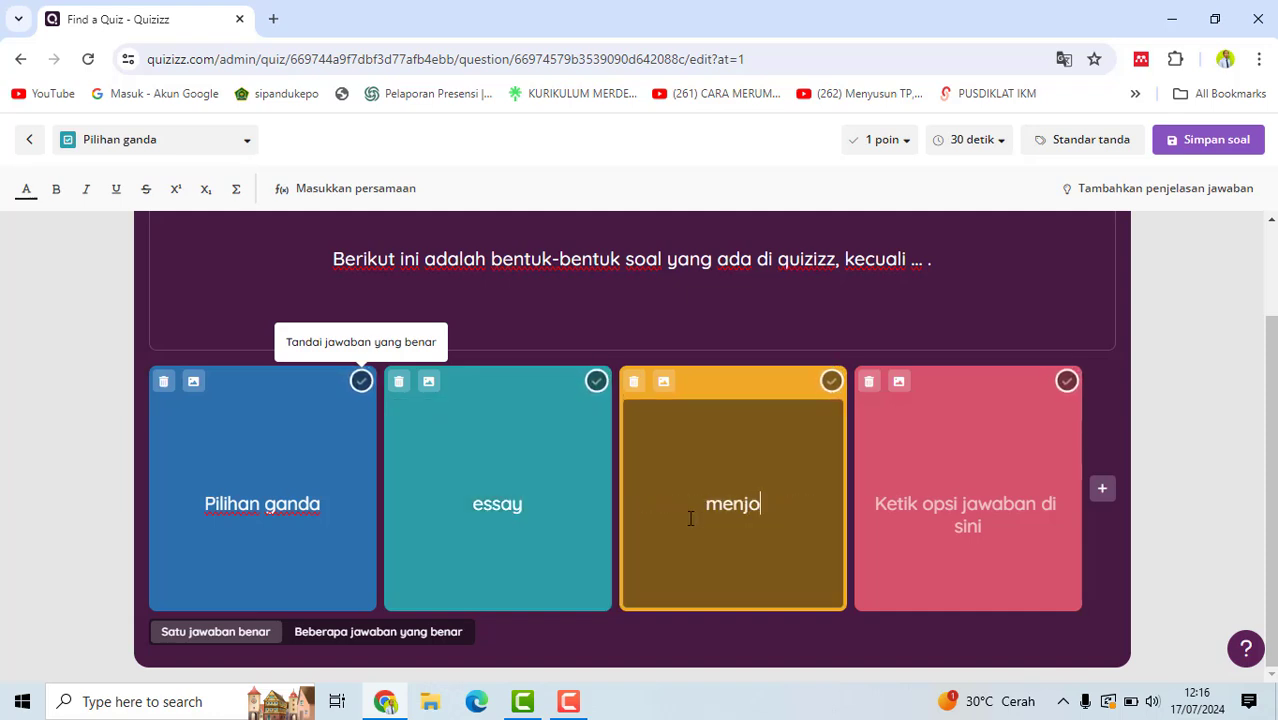
text(dohkan)
click(964, 500)
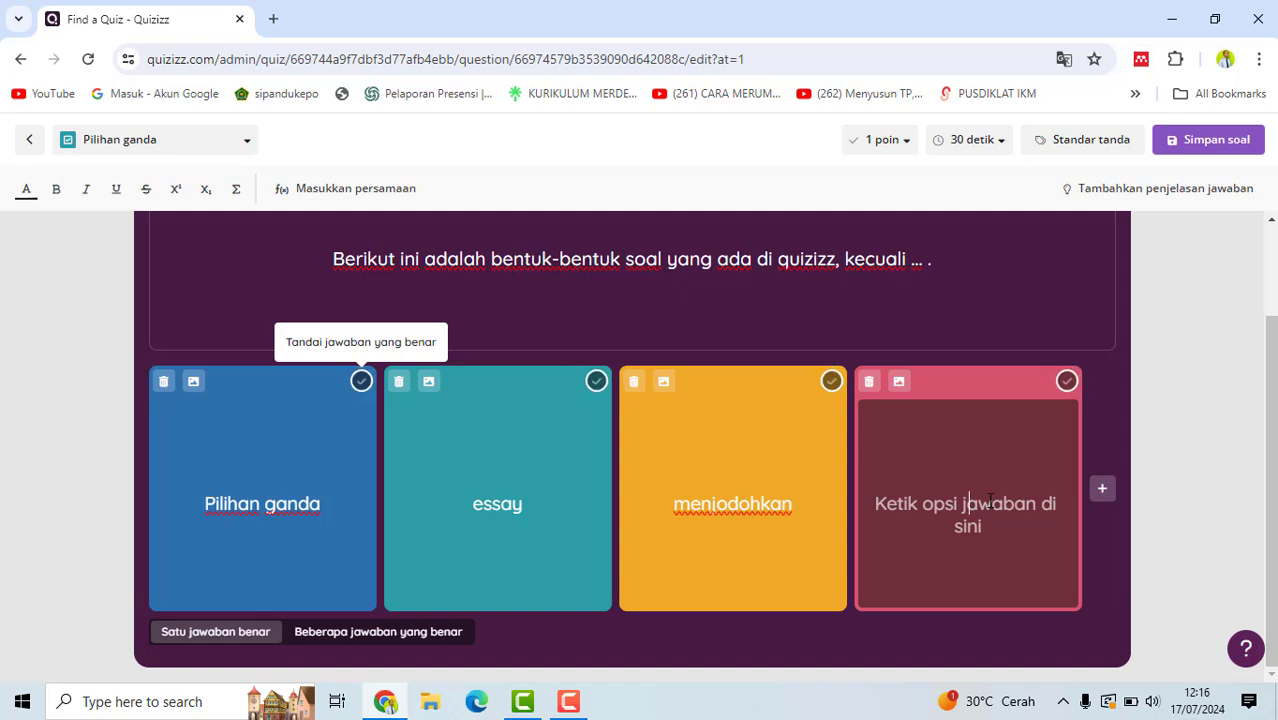
text(Desk)
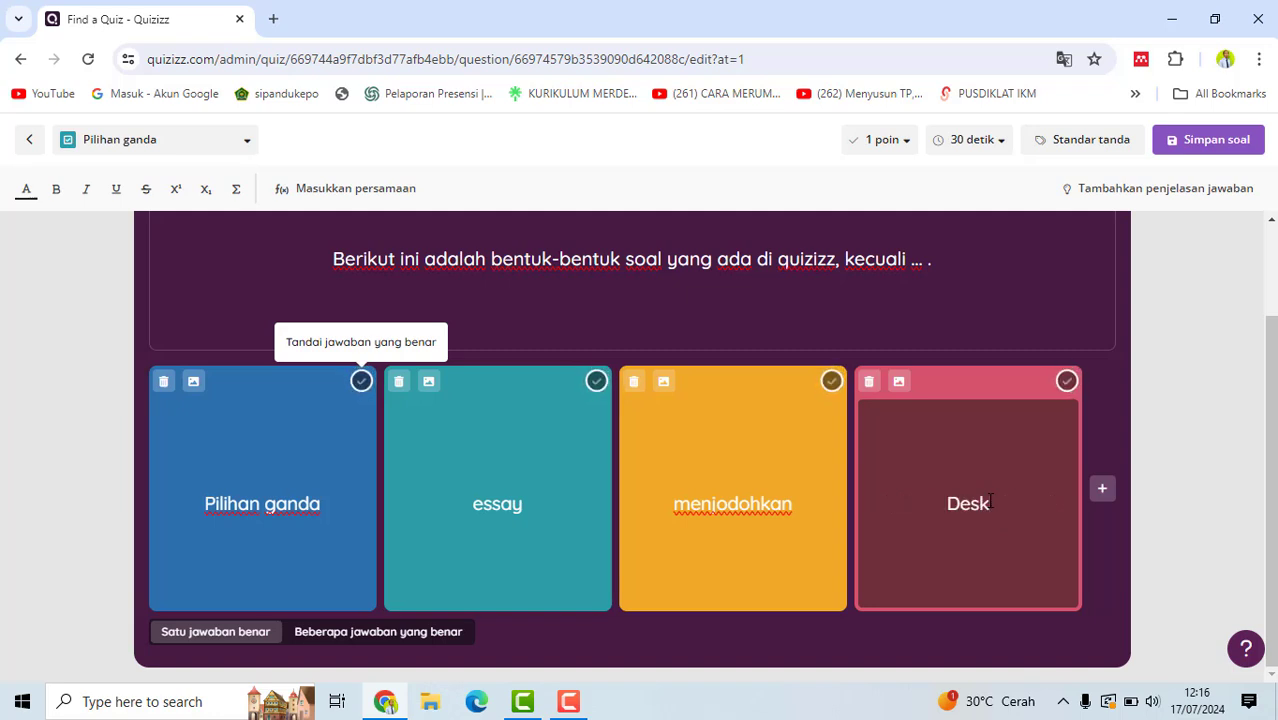
text(ripsi berti)
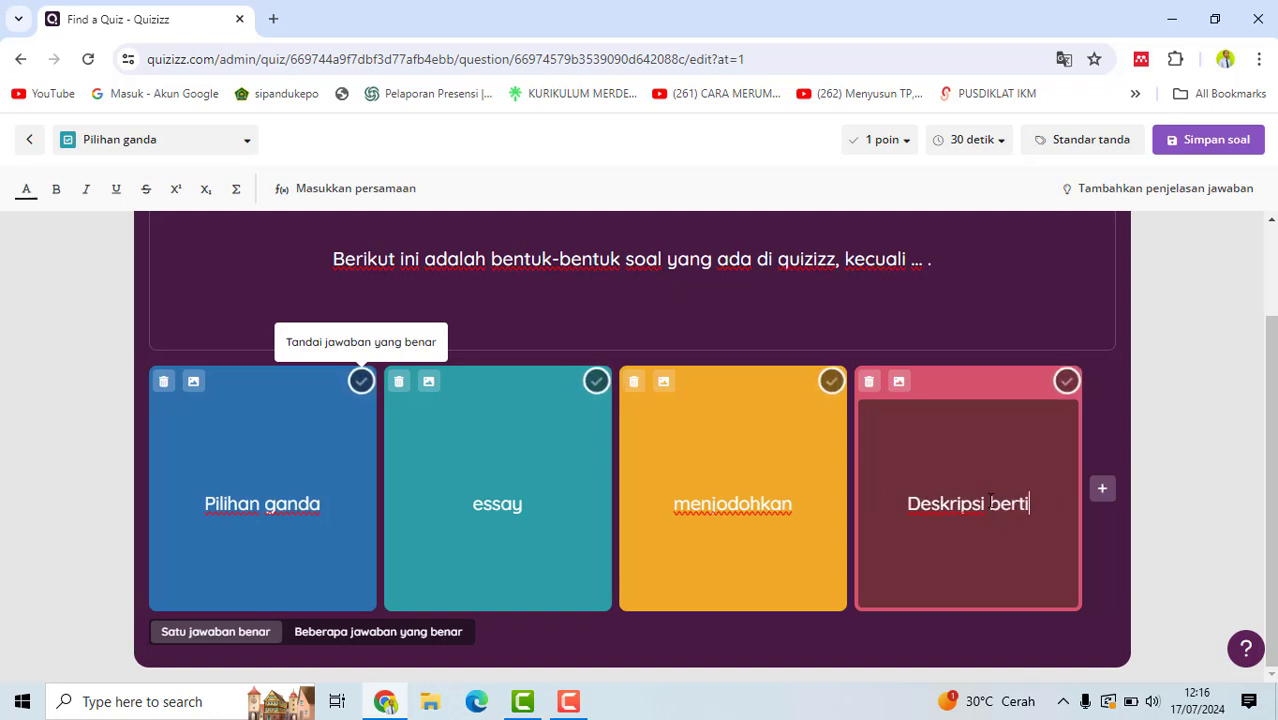
text(ngkat)
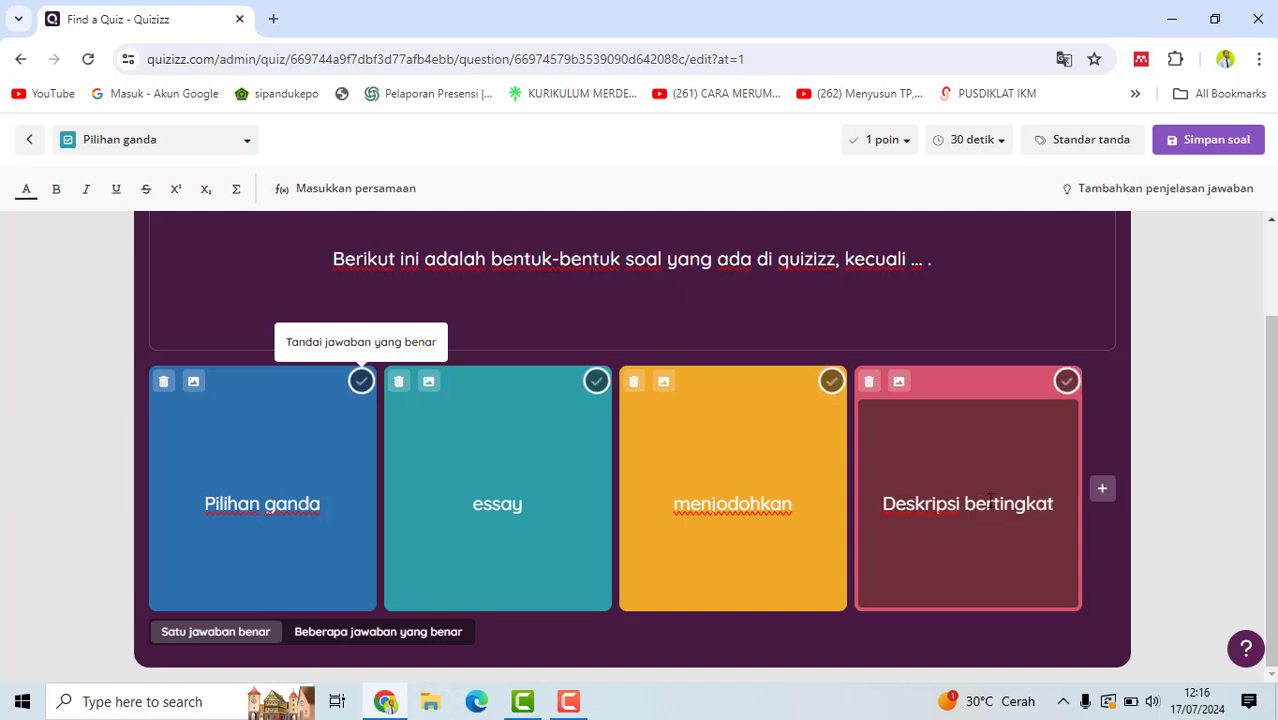
click(1067, 378)
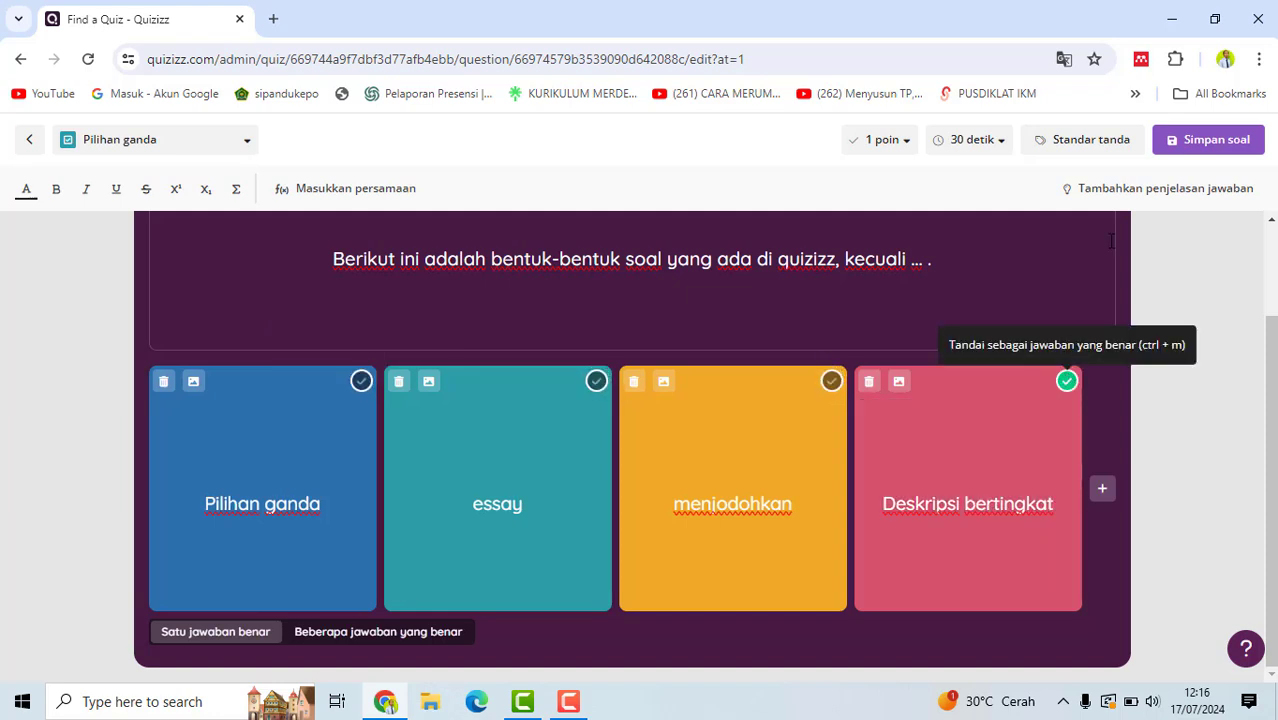
Step: Save the second question and add a third Pilihan ganda question
click(1211, 140)
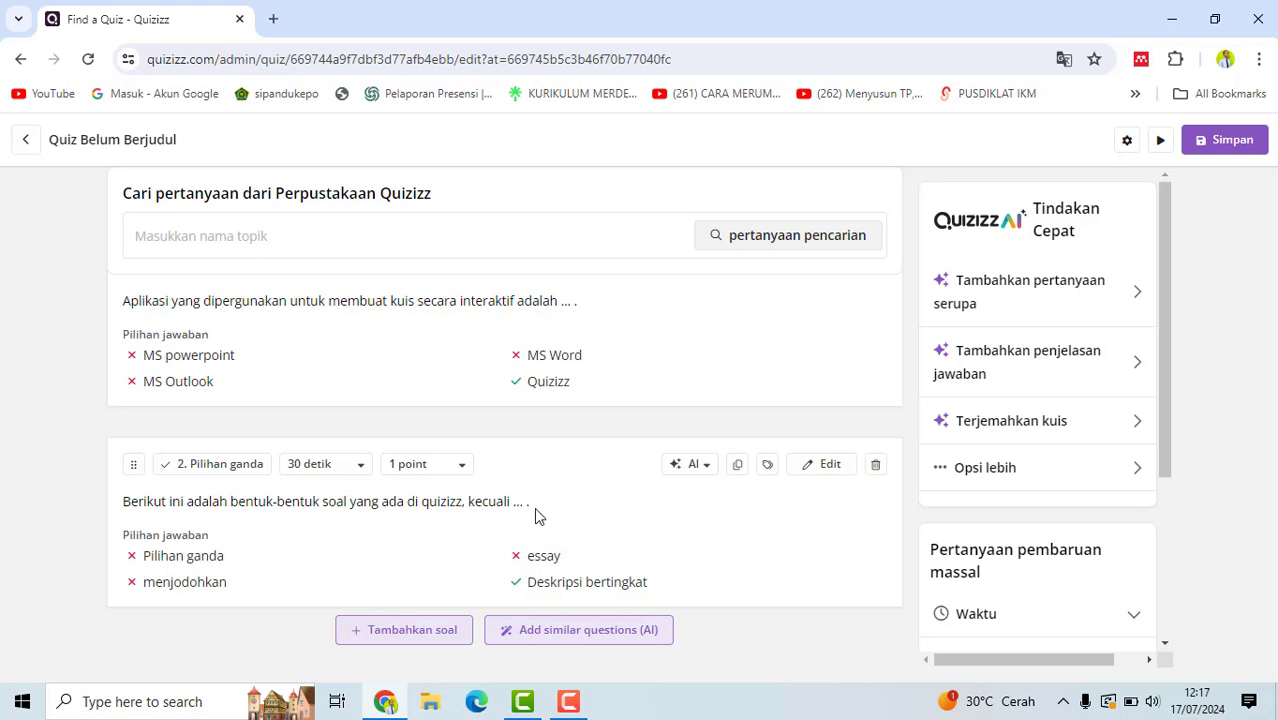
click(390, 640)
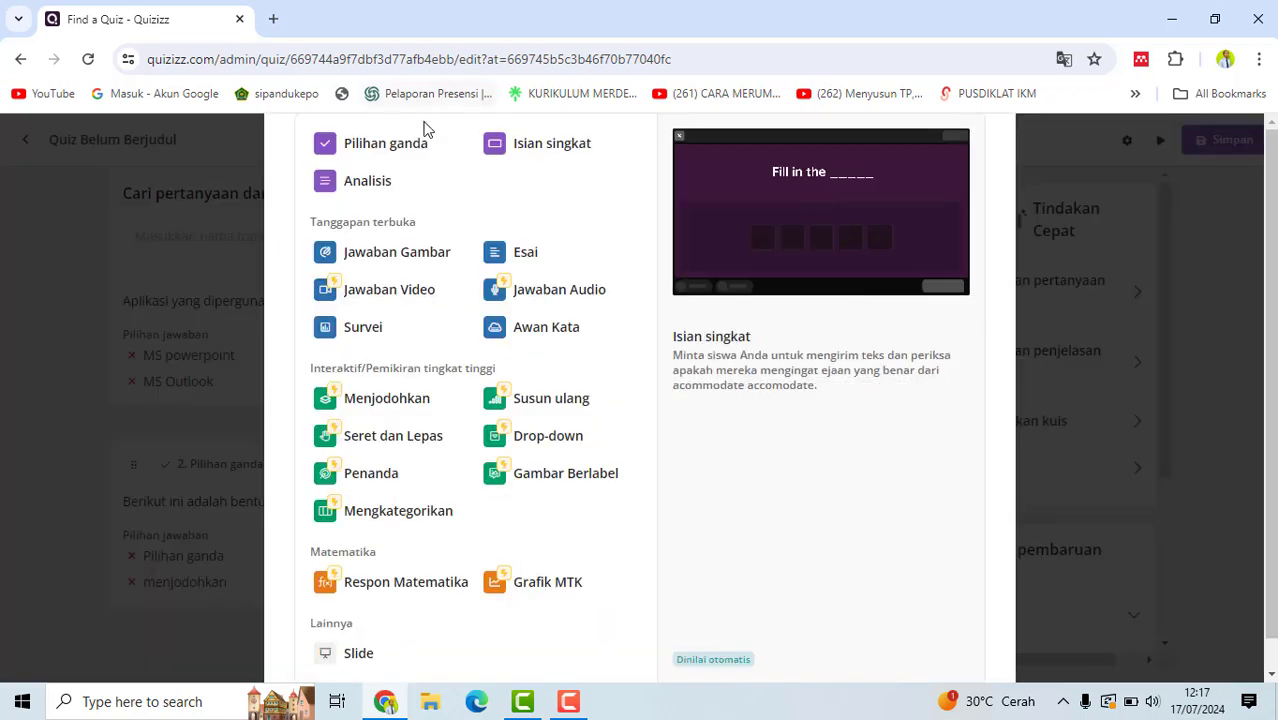
click(406, 145)
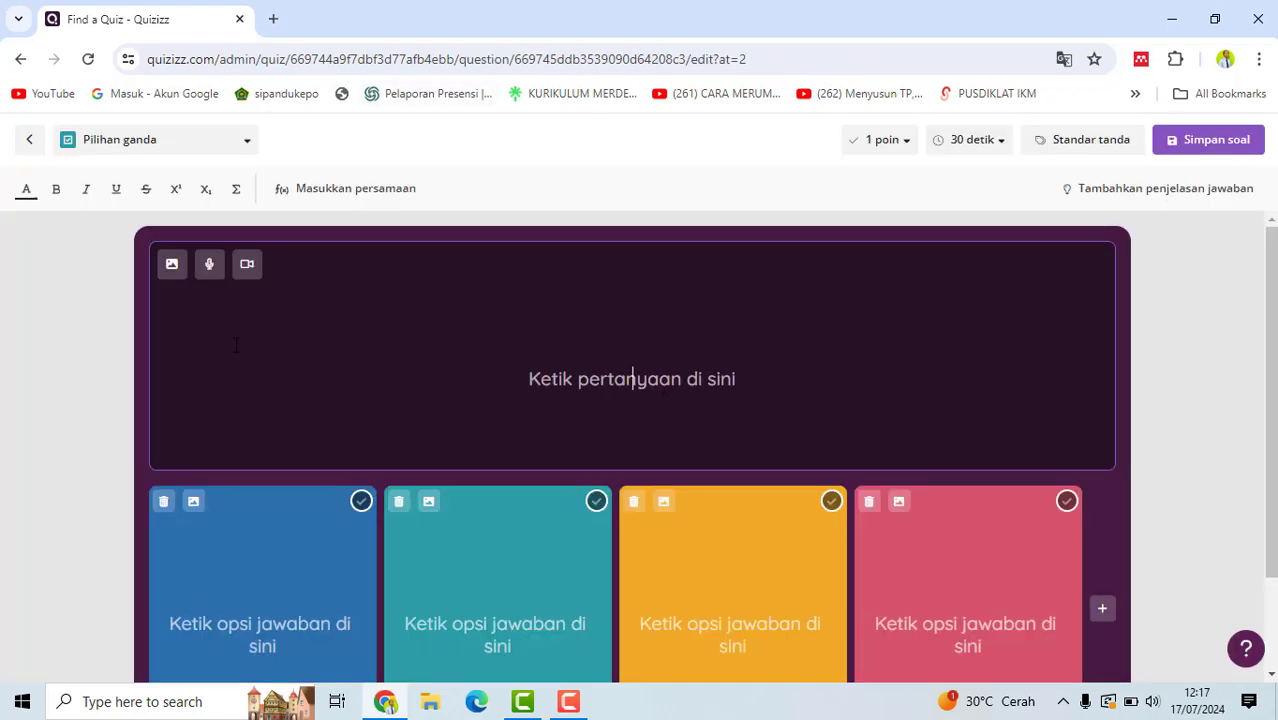
Step: Attach a Tanah Lot photo found by searching 'tanah lot' in the image search
click(173, 268)
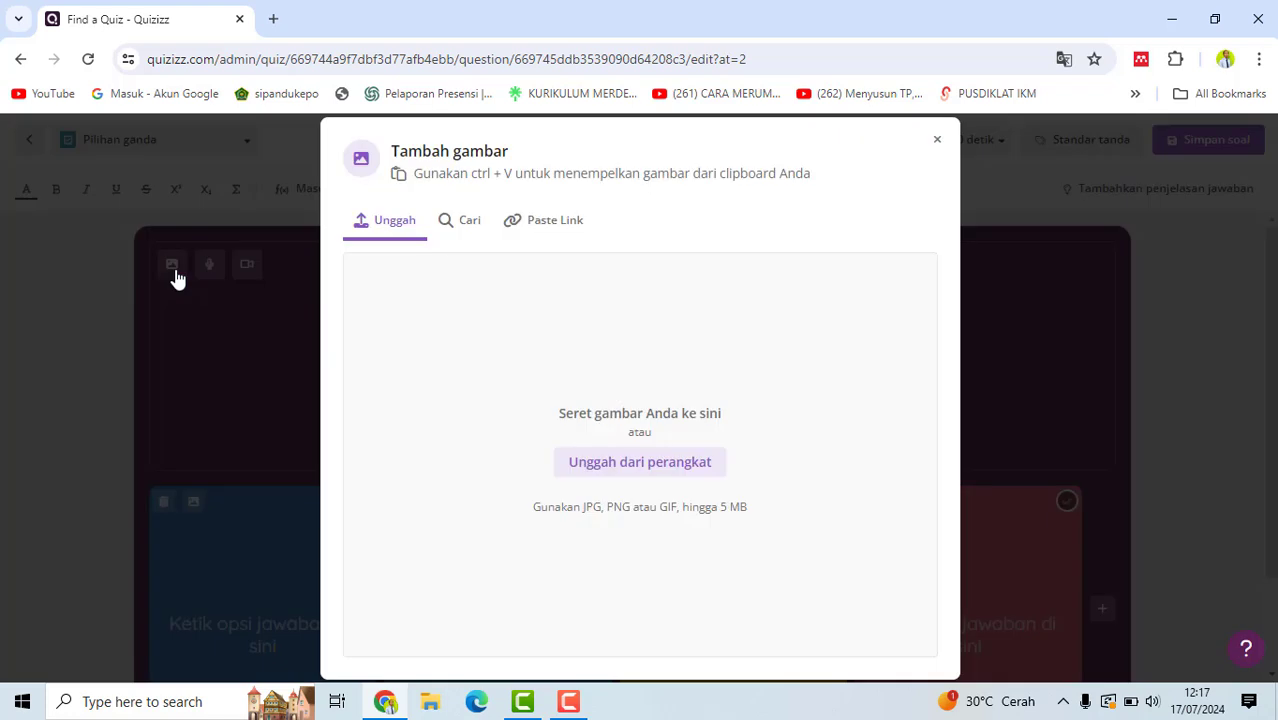
click(469, 226)
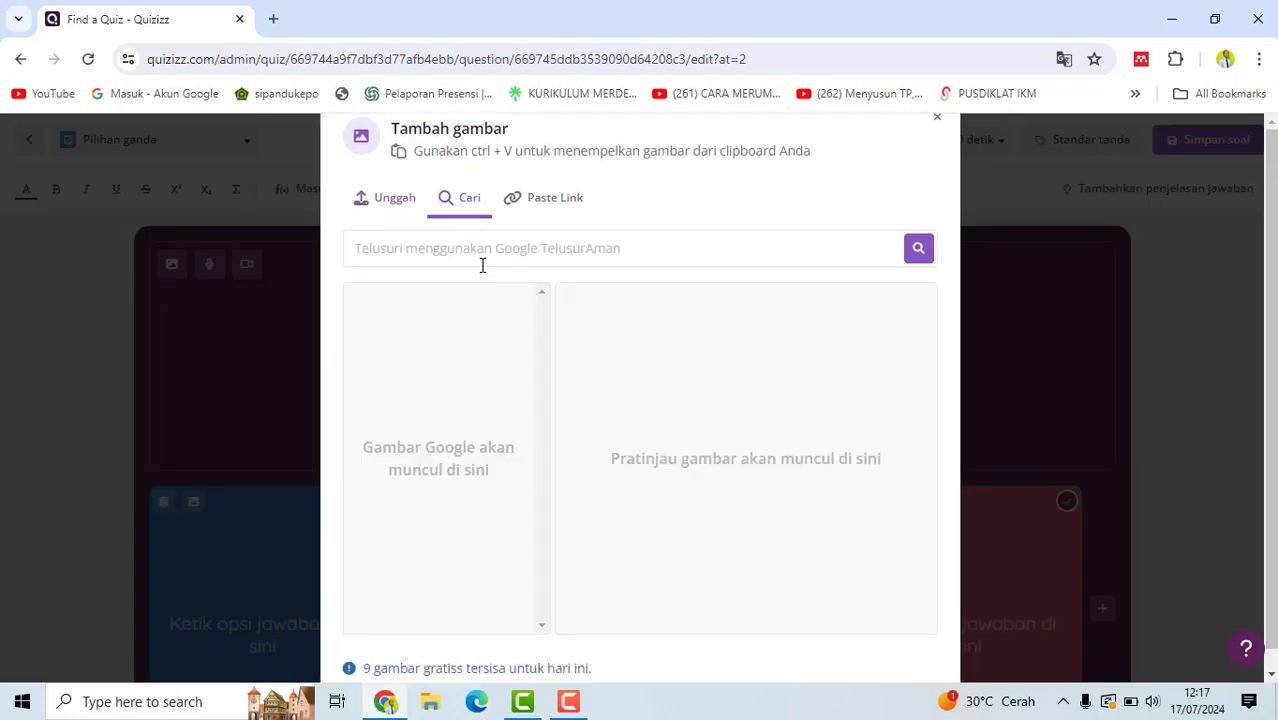
click(481, 261)
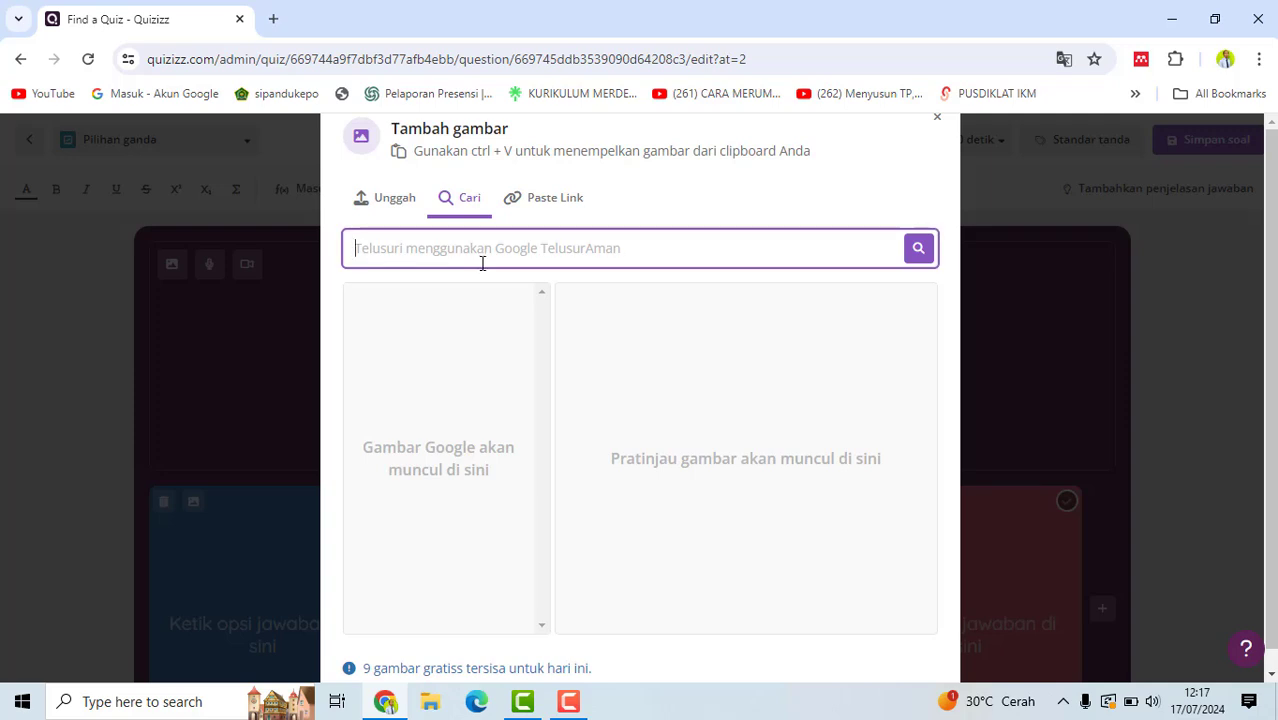
text(tana)
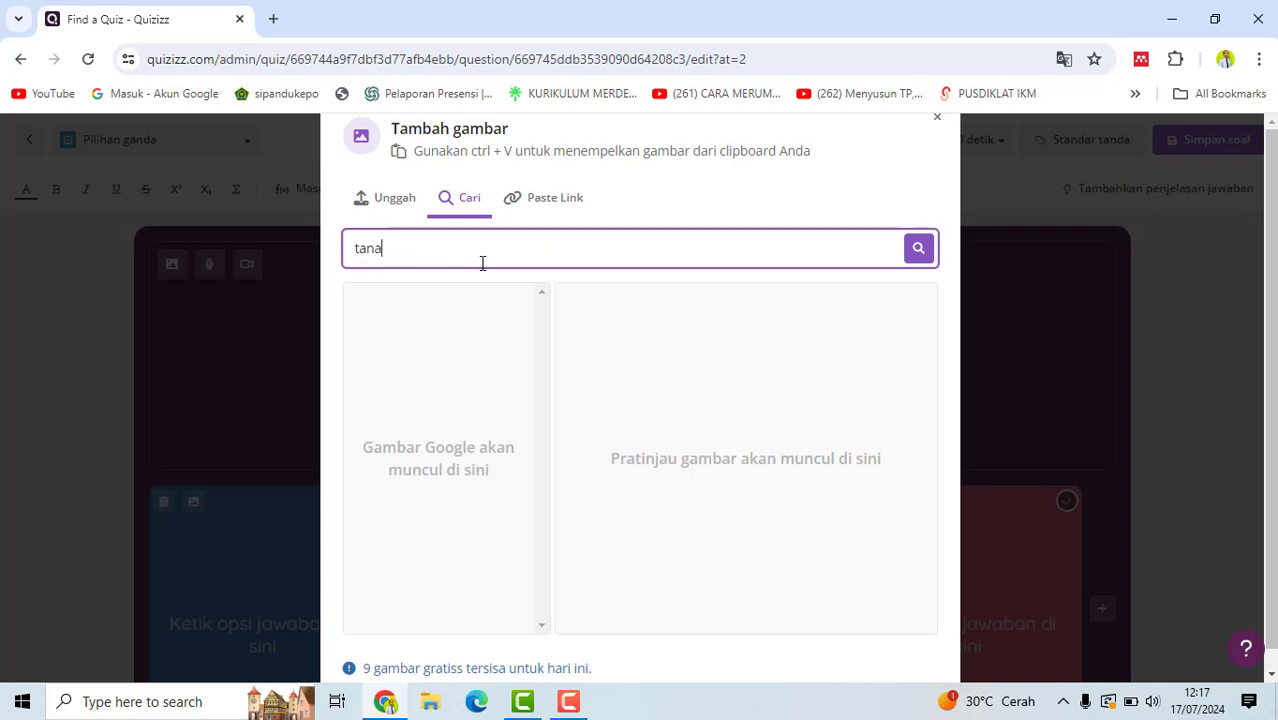
text(h lot)
key(Return)
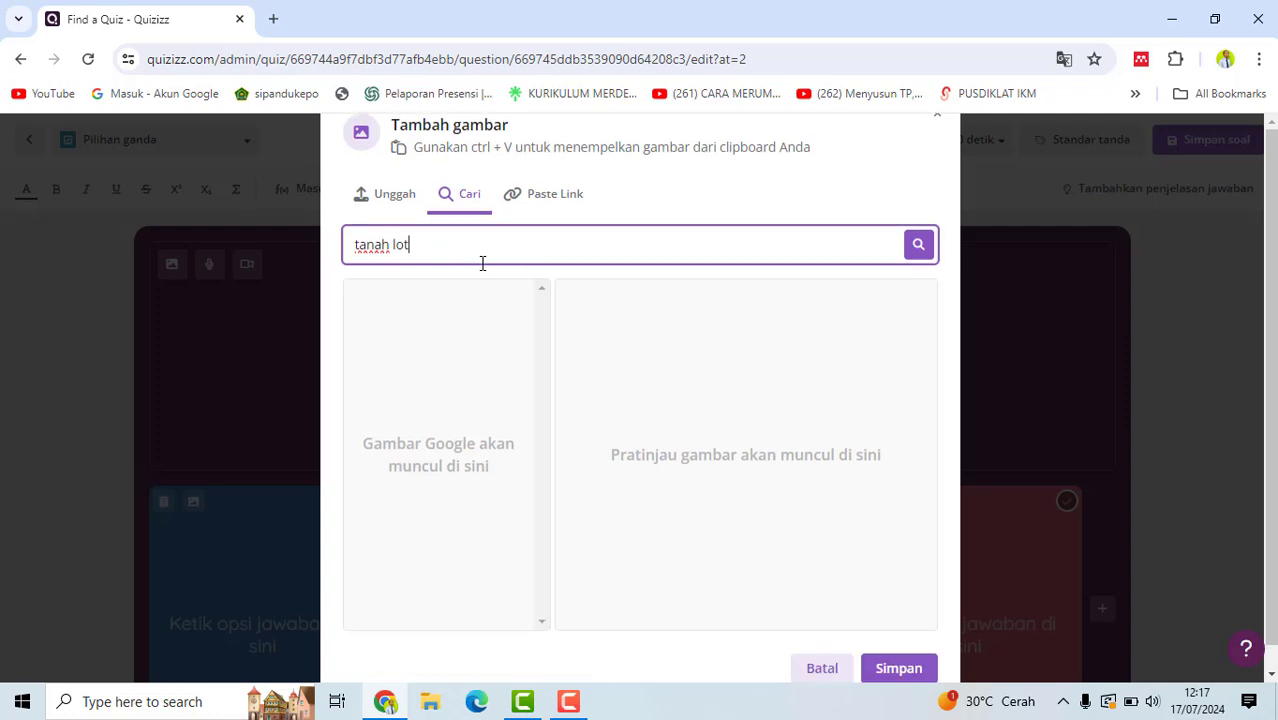
click(498, 320)
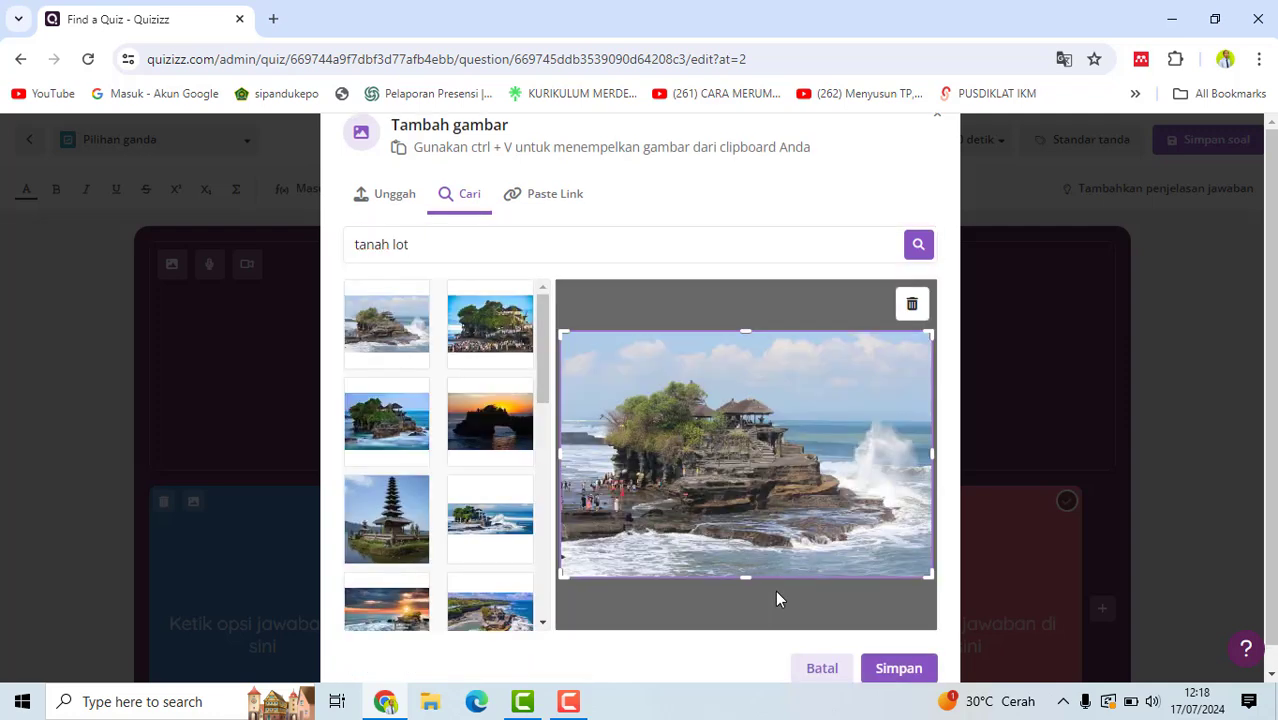
click(899, 669)
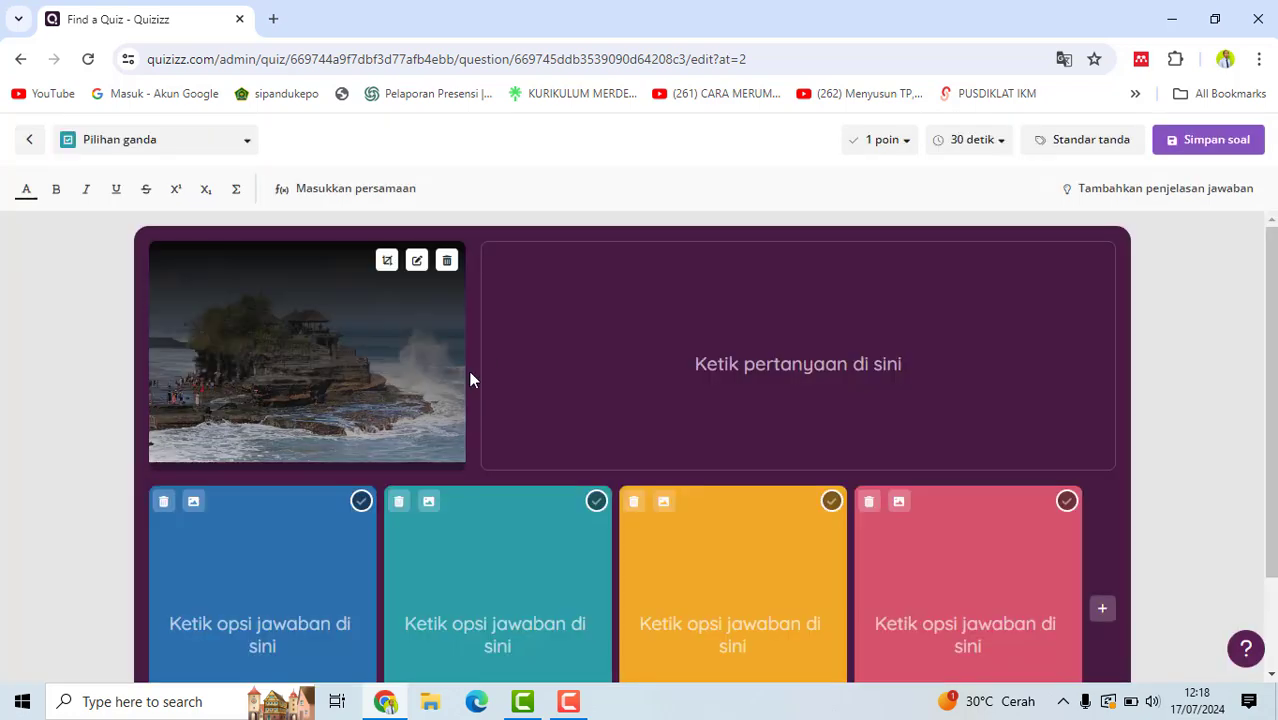
Step: Type the two-line question 'Perhatikan gambar di samping!' / 'Objek yang ditunjukkan oleh gambar di samping adalah ... .'
click(705, 310)
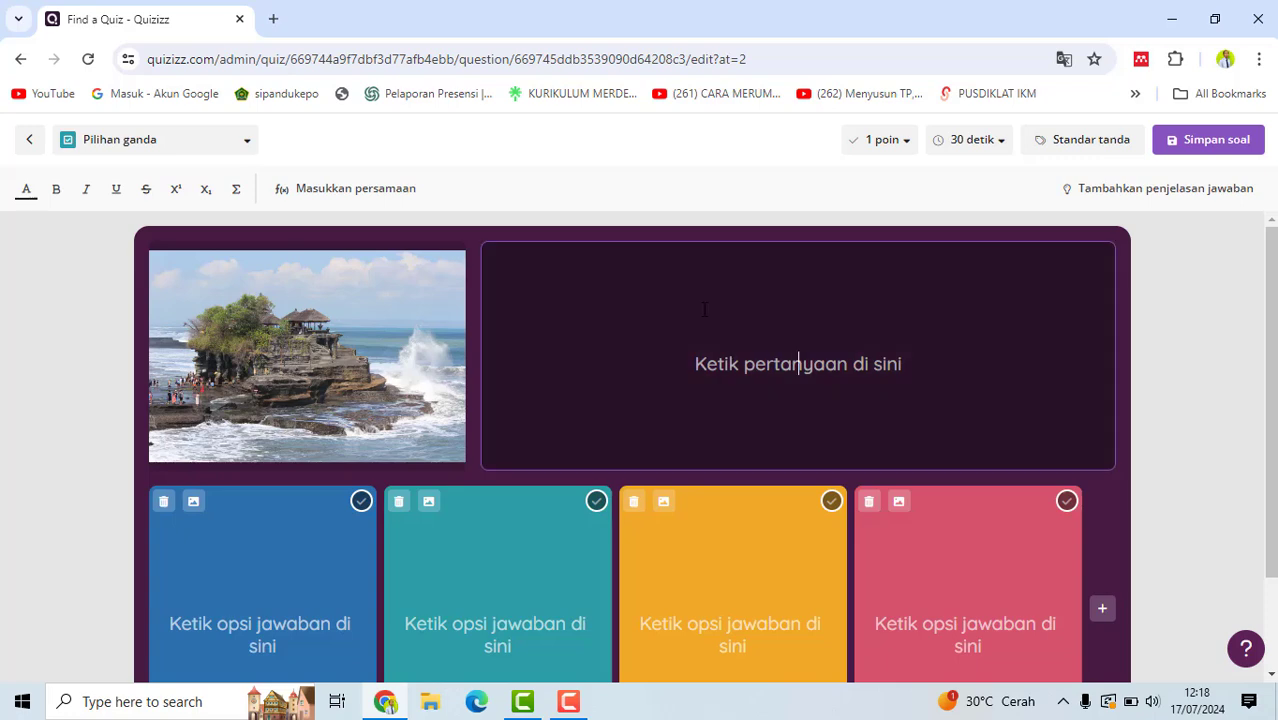
text(Pe)
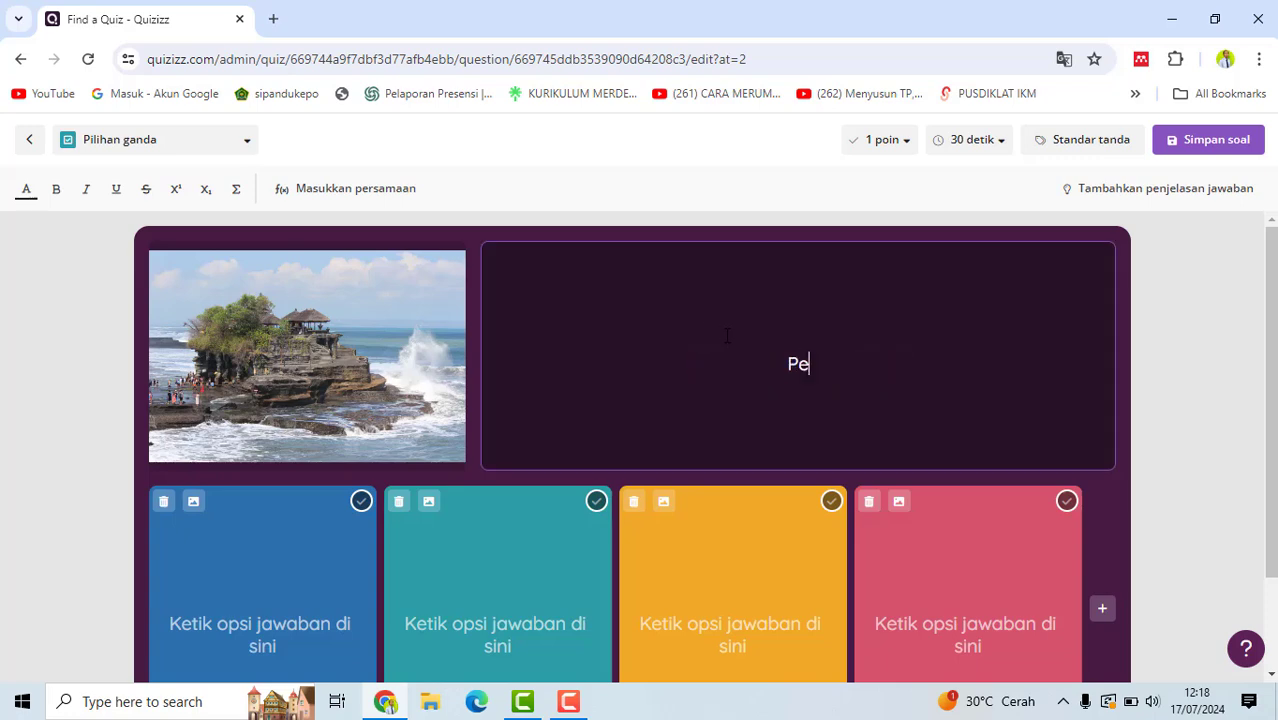
text(rhatikan gam)
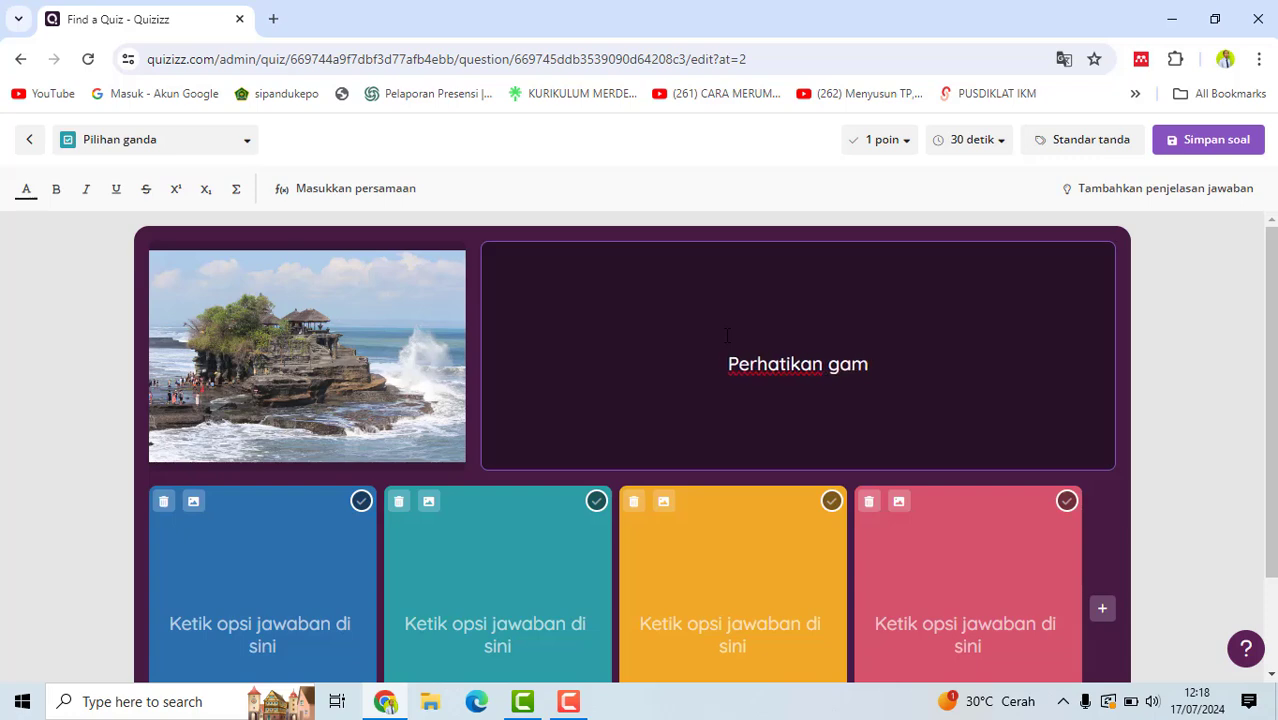
text(bar di sam)
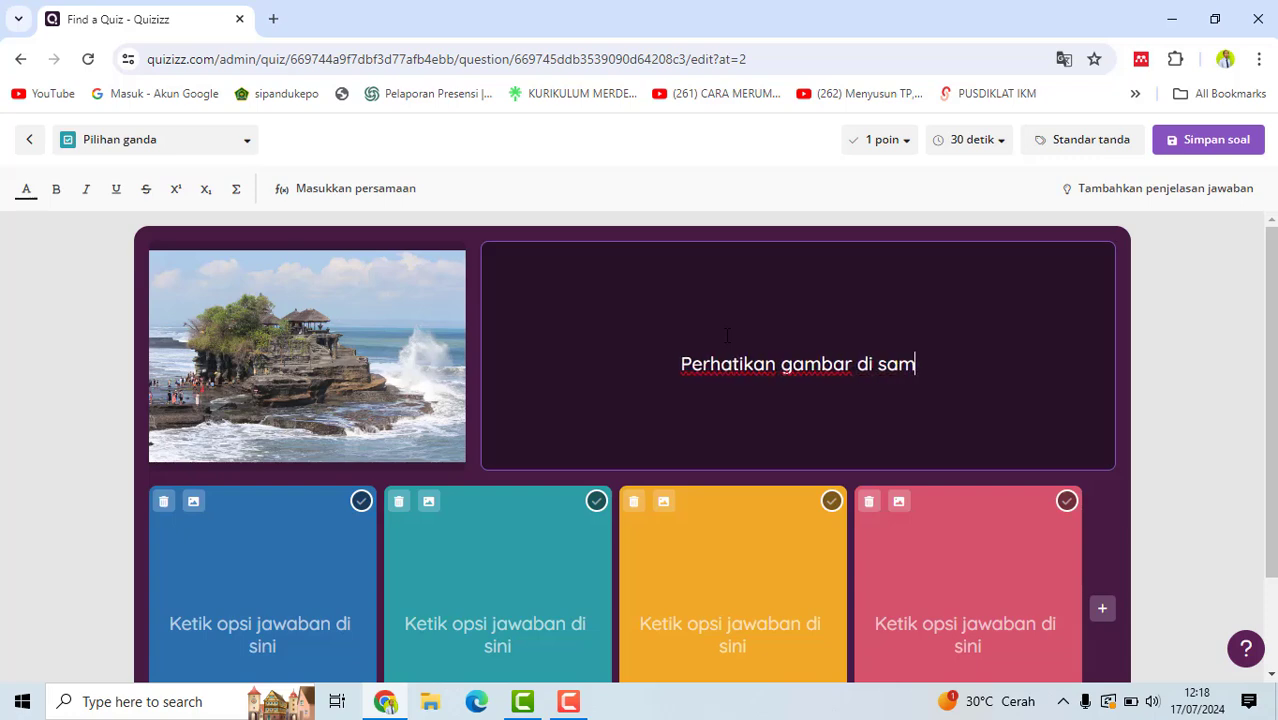
text(ping!)
key(Return)
text(Objeka)
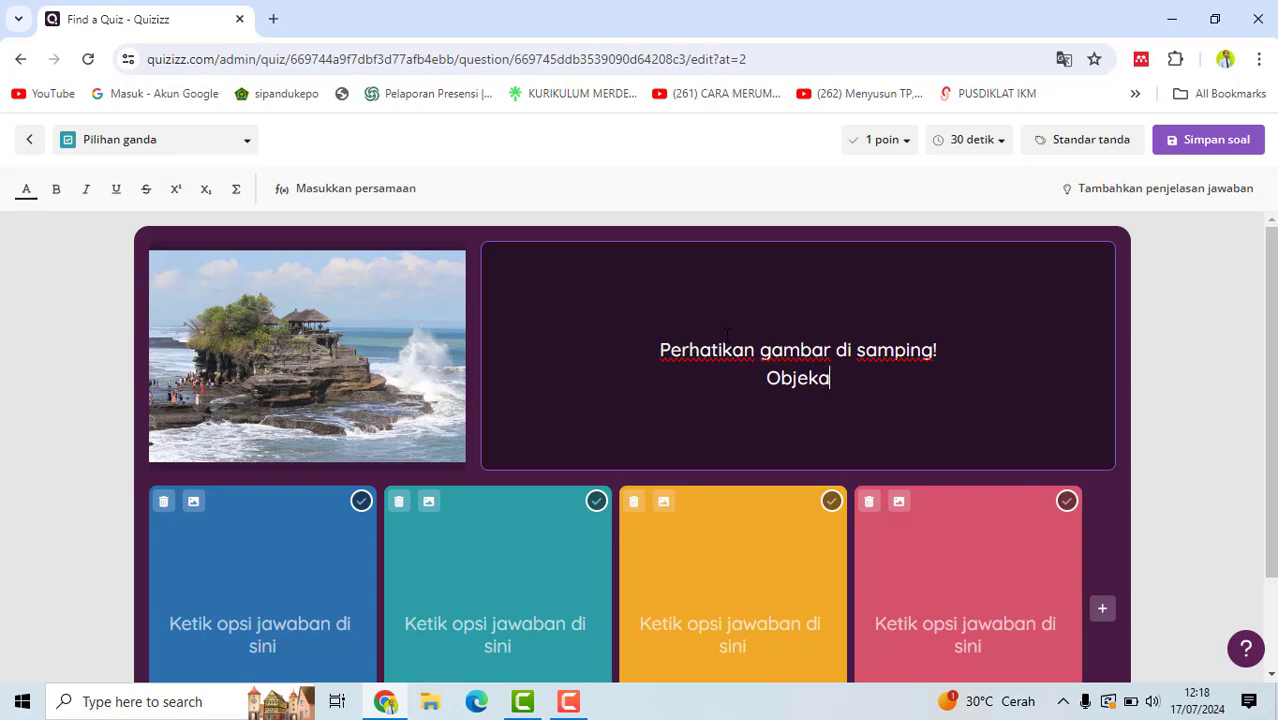
key(BackSpace)
text(yang ditunj)
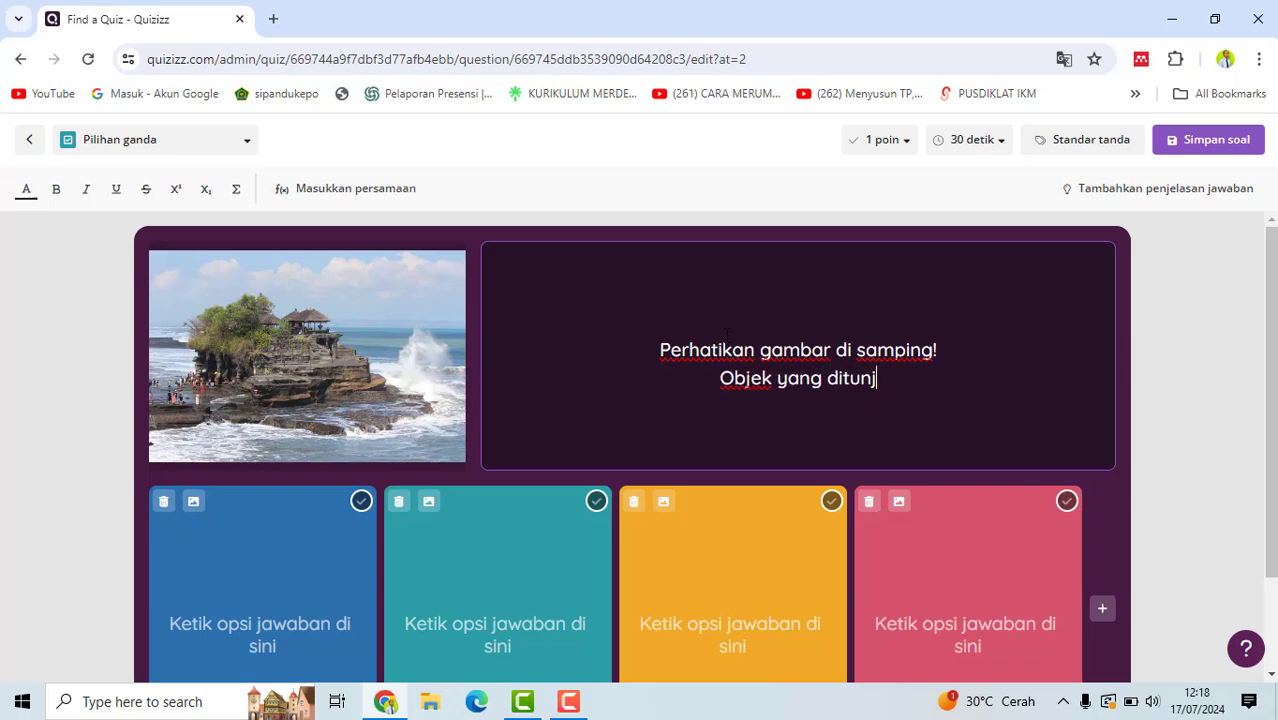
text(ukkan oleh )
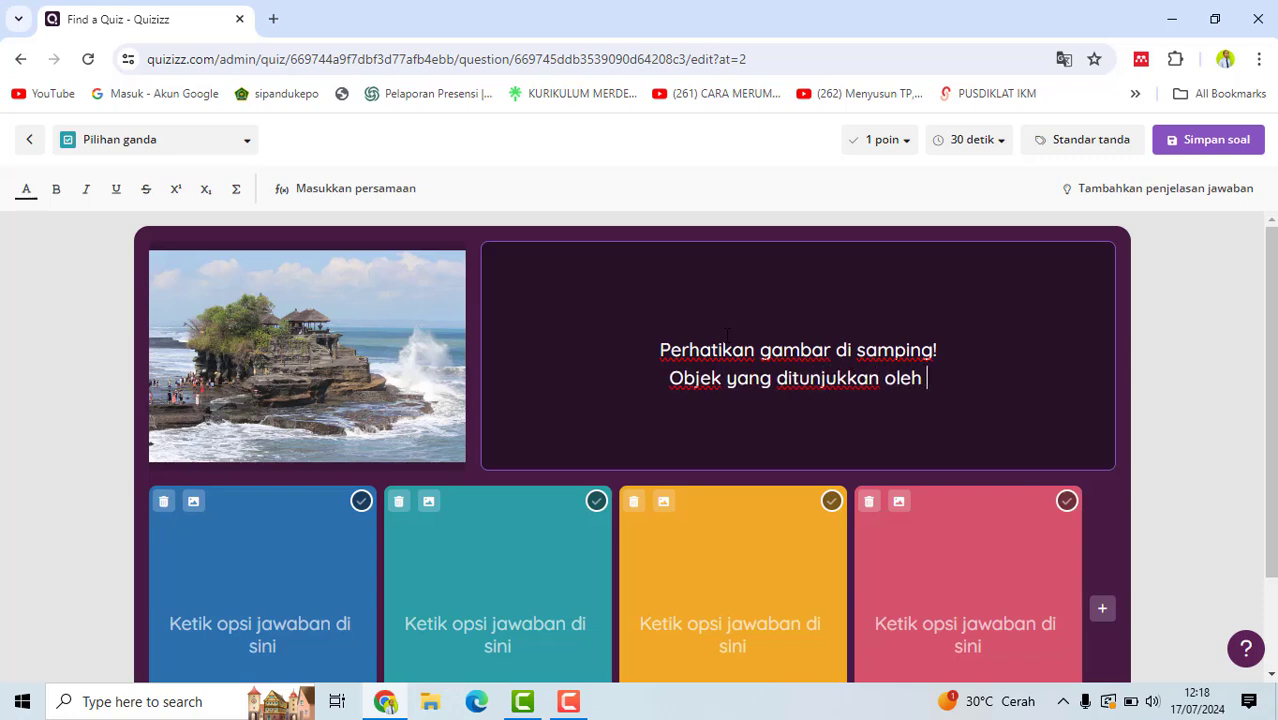
text(gambar )
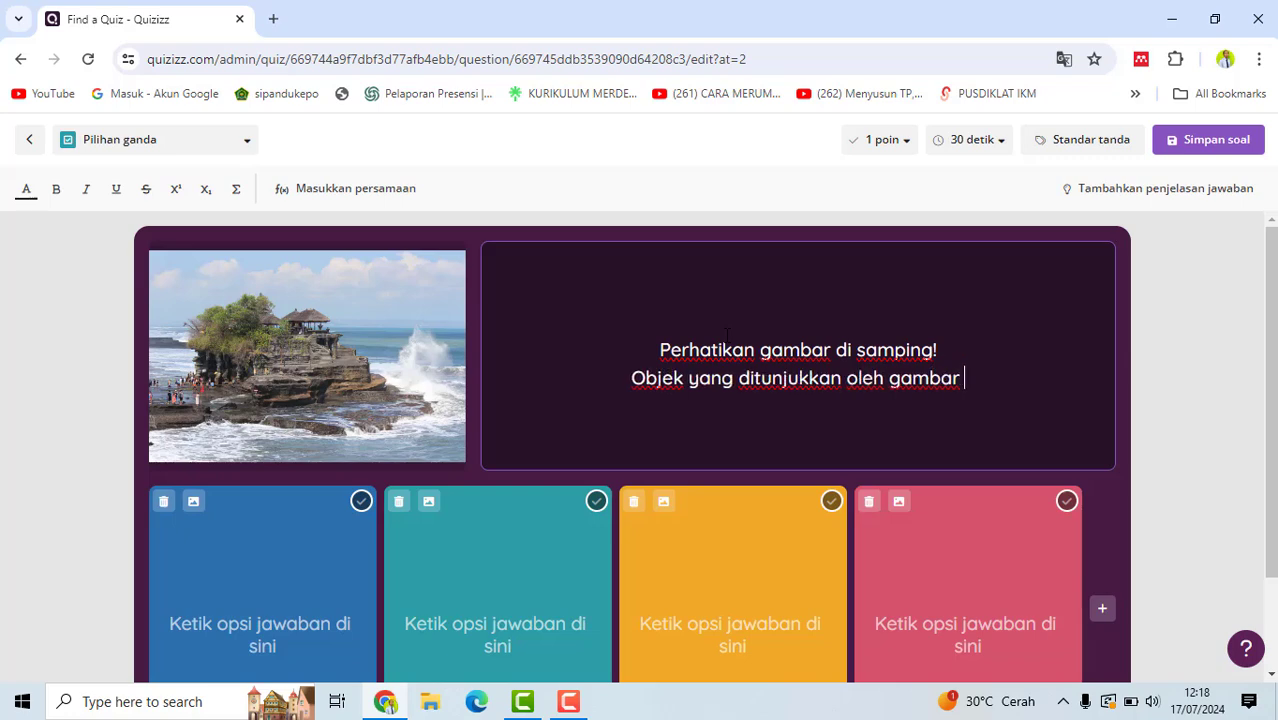
text(di samping )
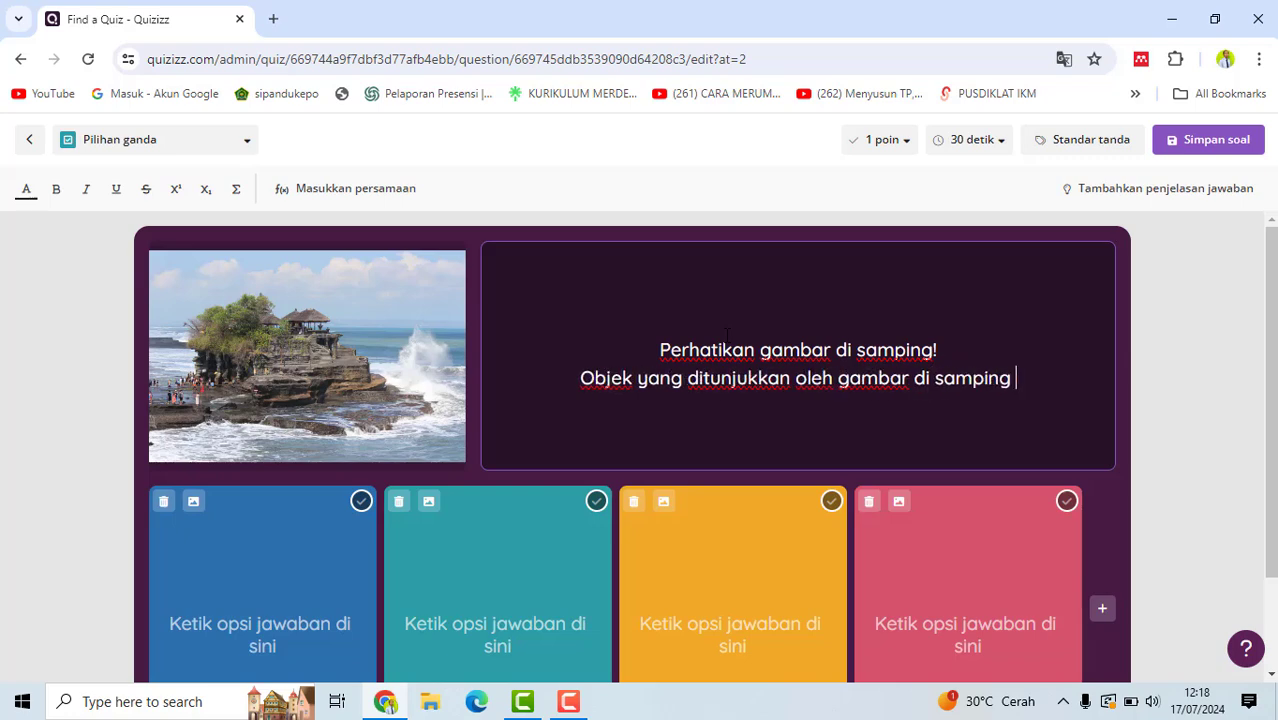
text(adalah ..)
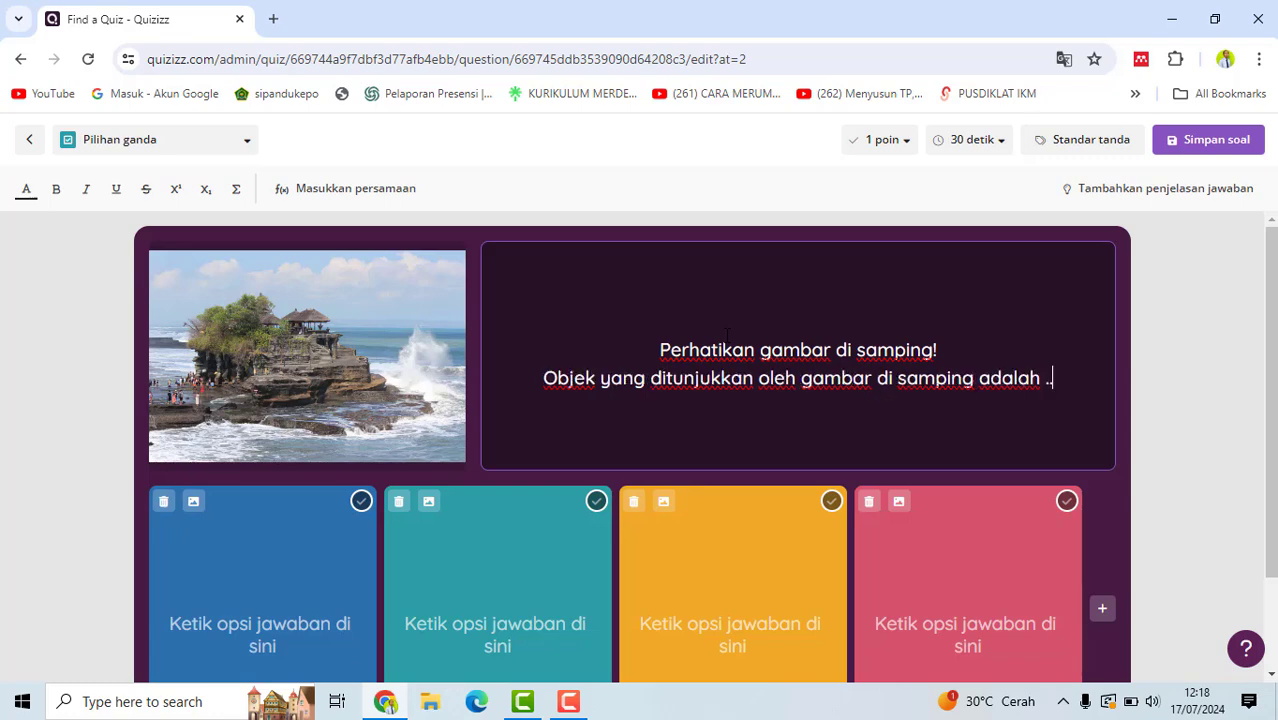
text(. .)
scroll(290, 497, down, 2)
click(290, 497)
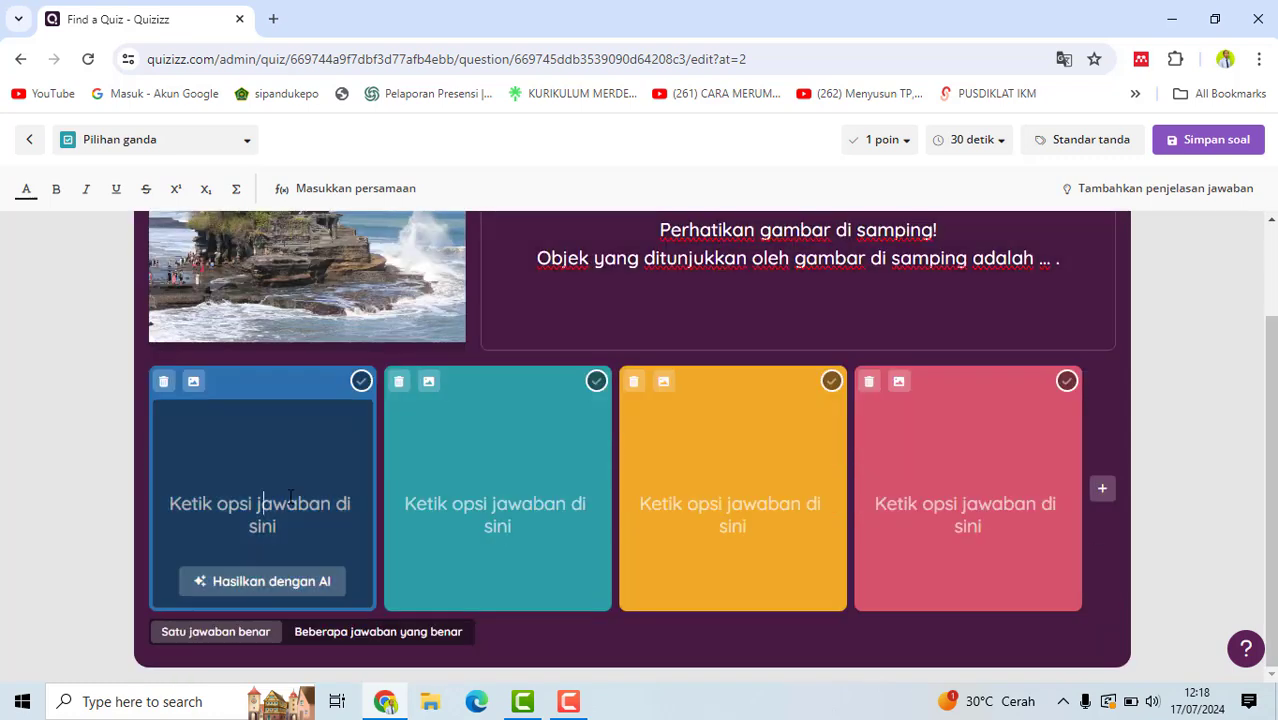
Step: Enter Pura Besakih, Pura Batur, Pura Batukaru and Pura Tanah Lot, marking Pura Tanah Lot correct
text(Pura B)
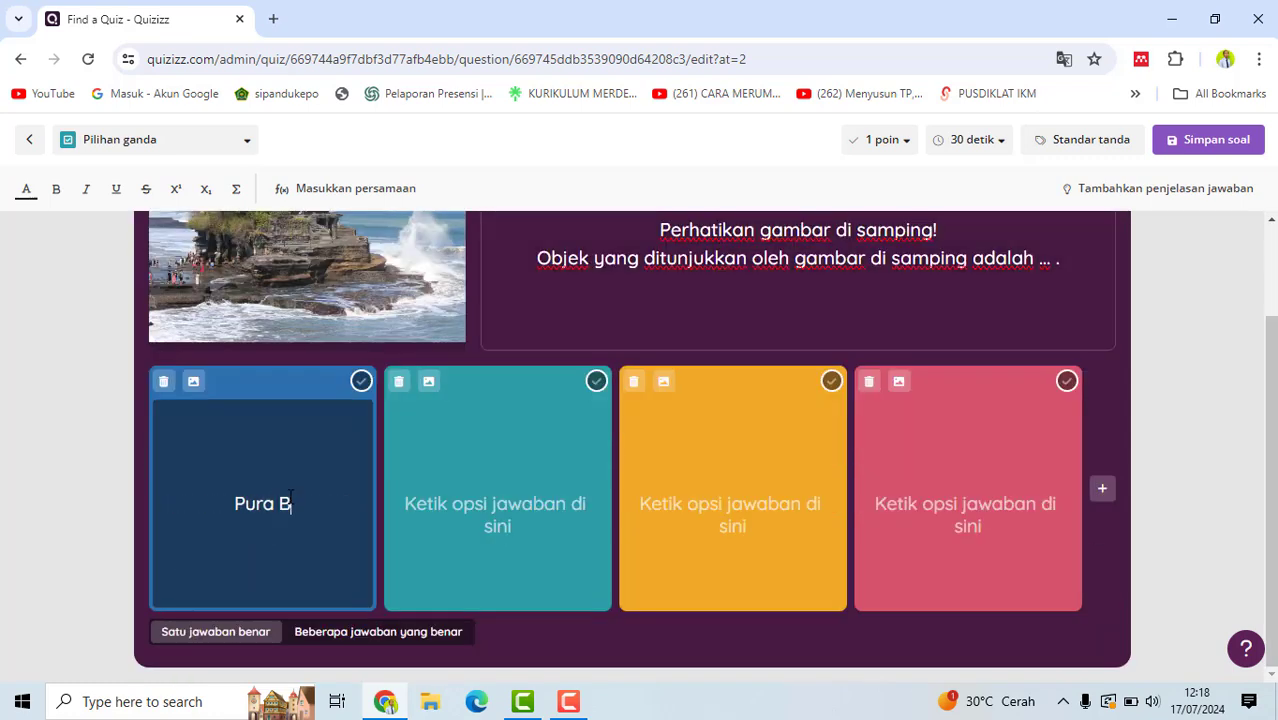
text(esakih)
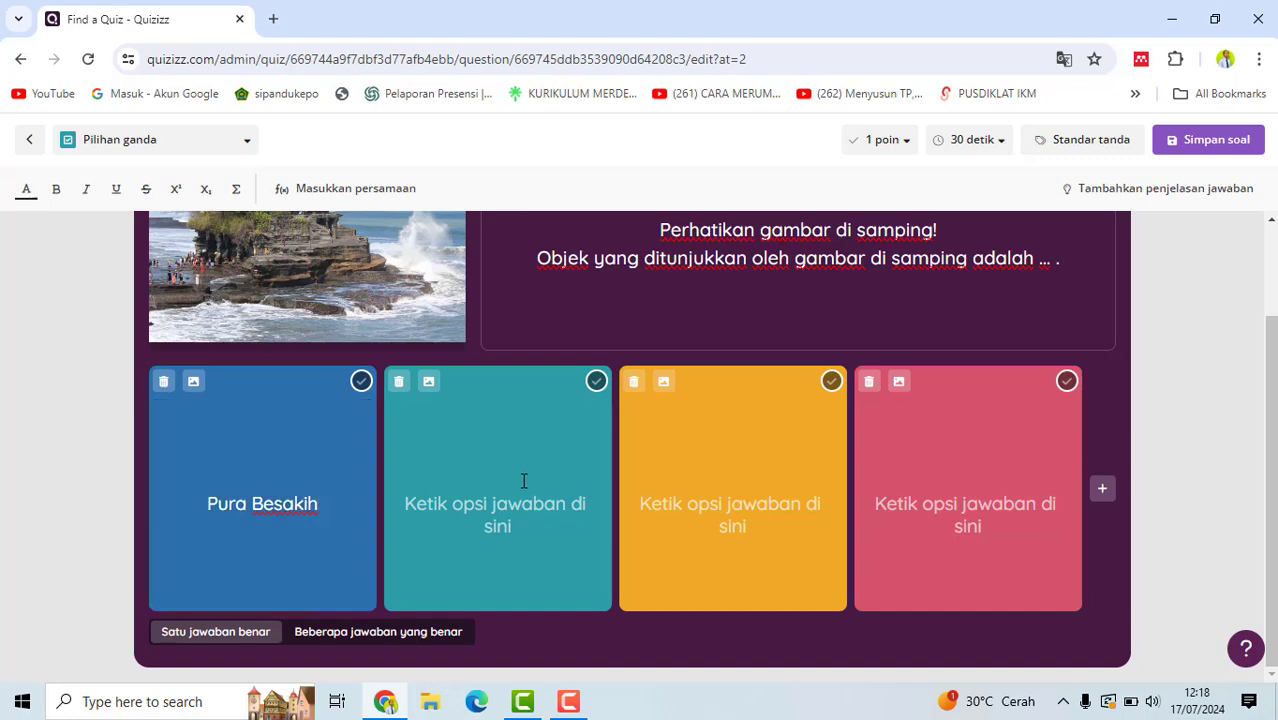
click(523, 481)
text(Pura Batur)
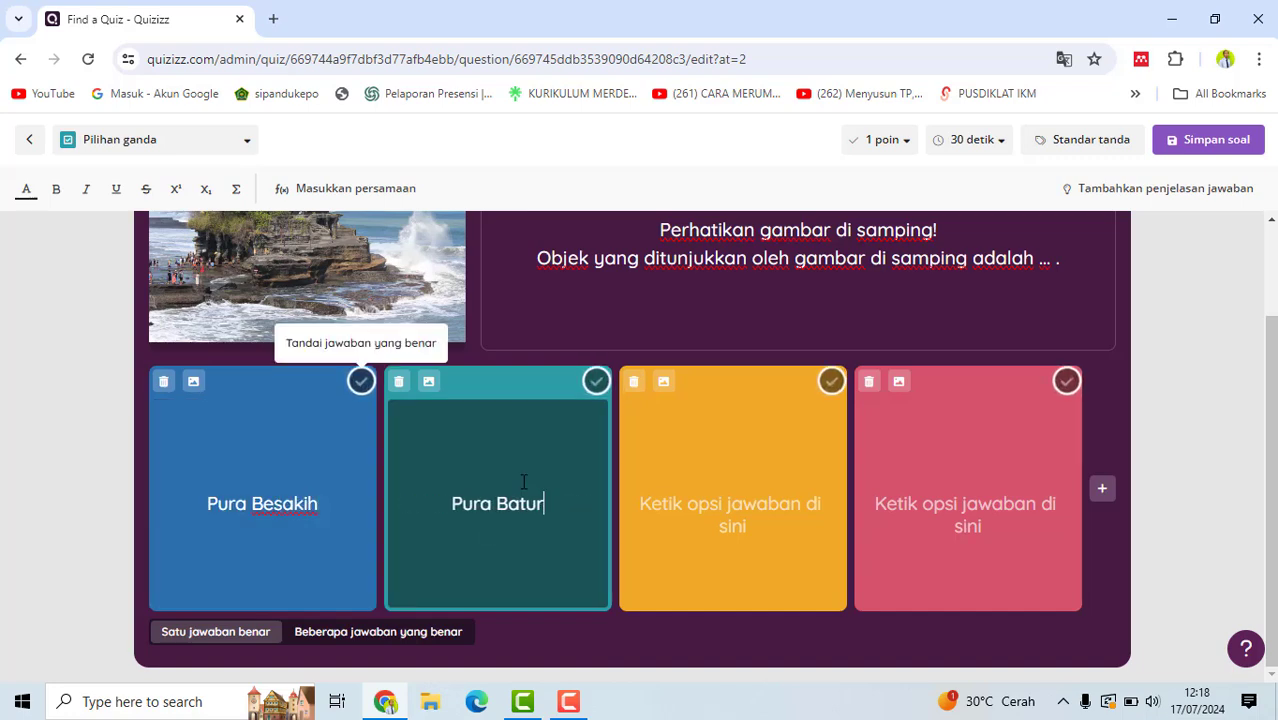
click(693, 491)
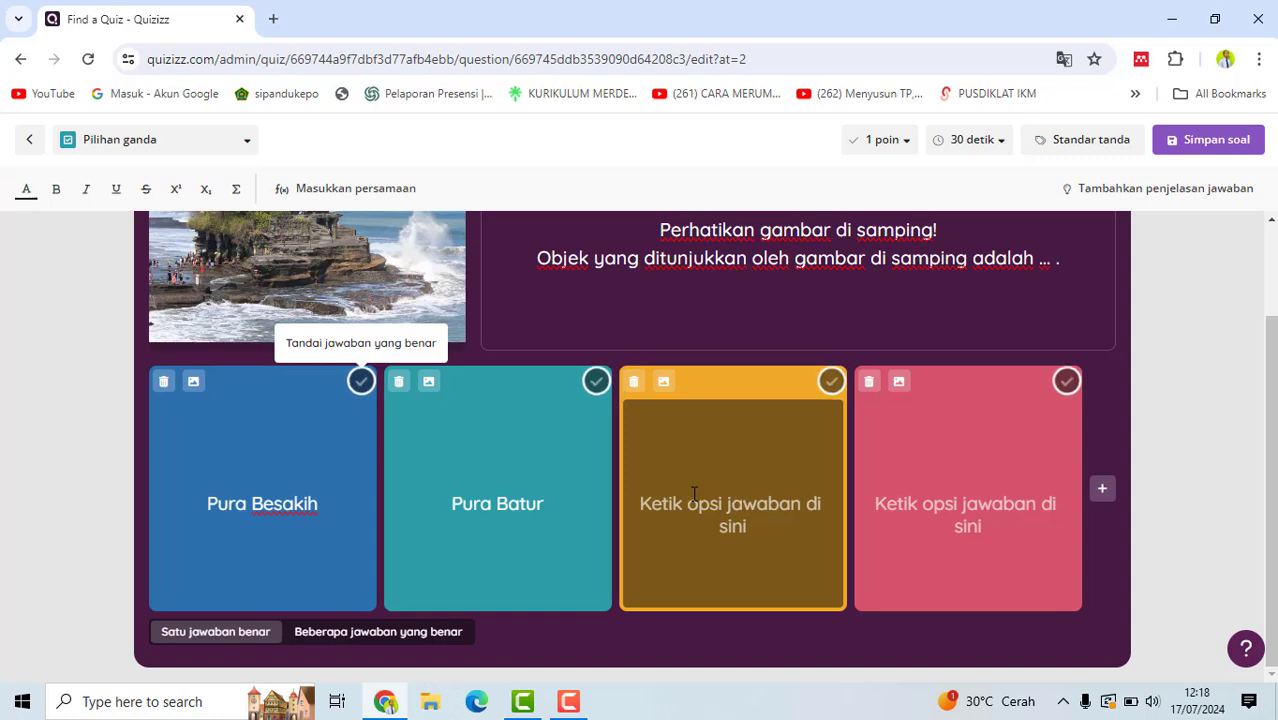
text(Pura Batu)
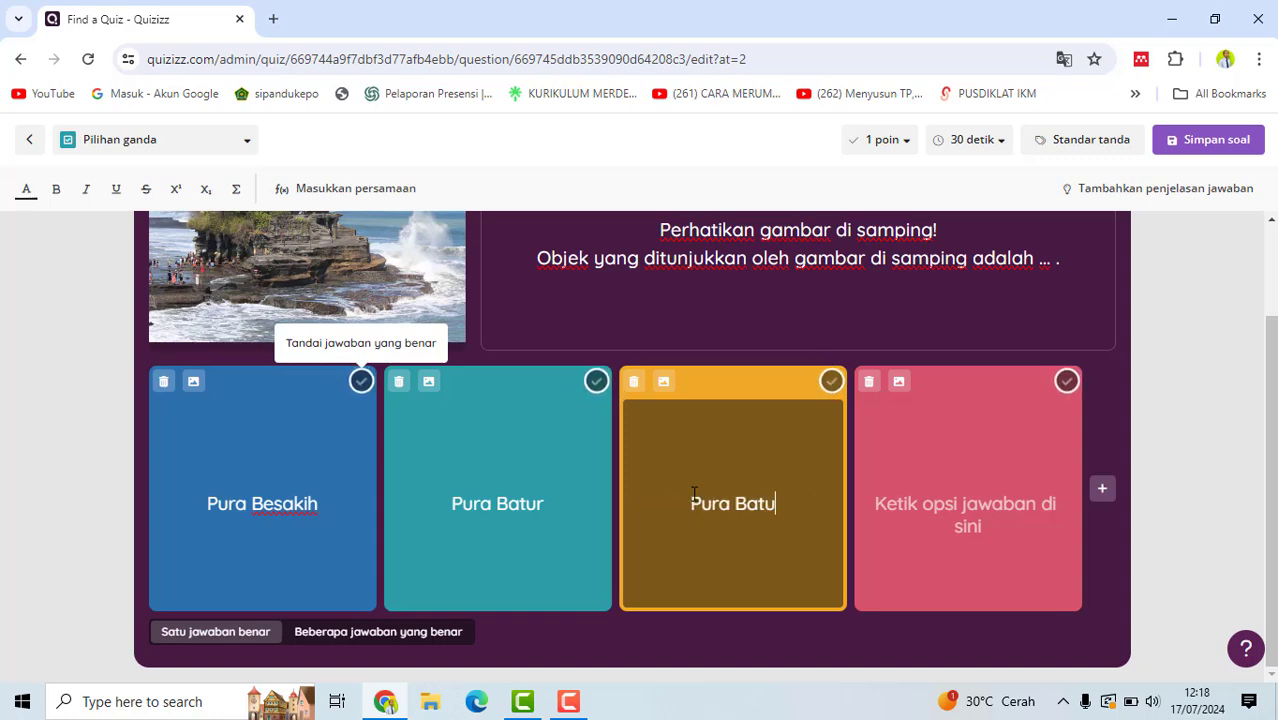
text(karu)
click(998, 510)
text(P)
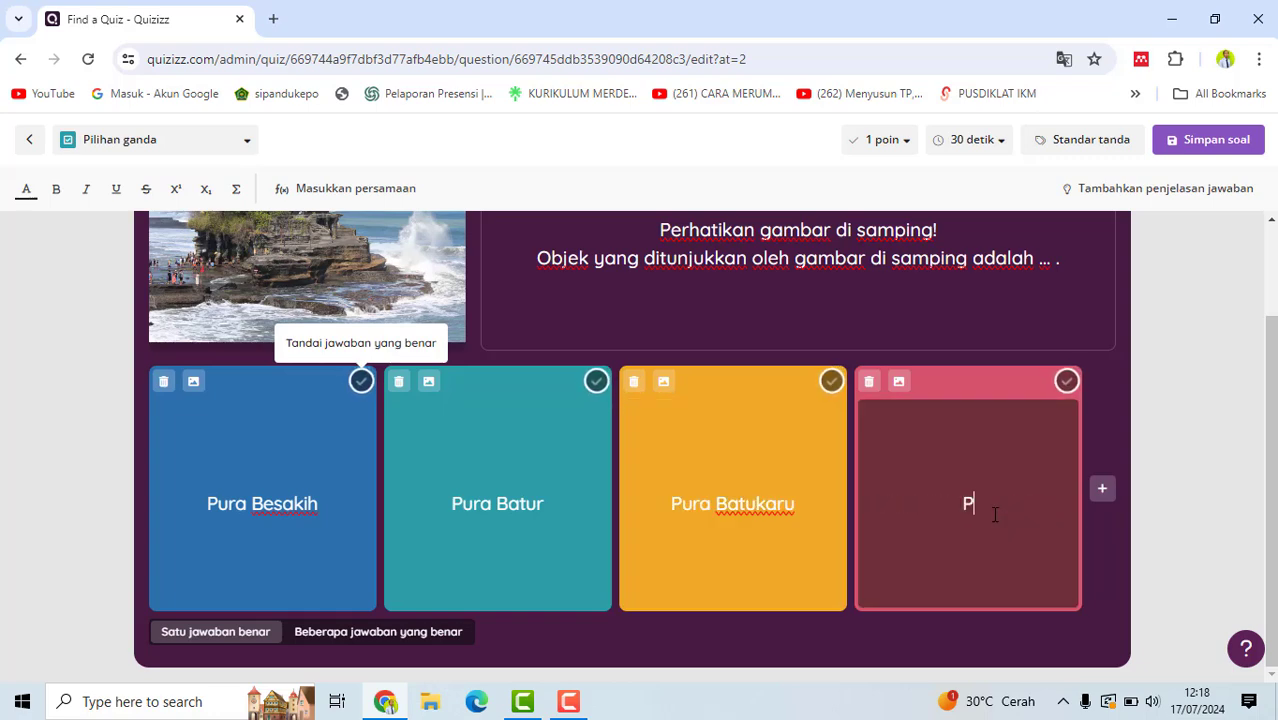
text(ura Tanah Lot)
click(1067, 384)
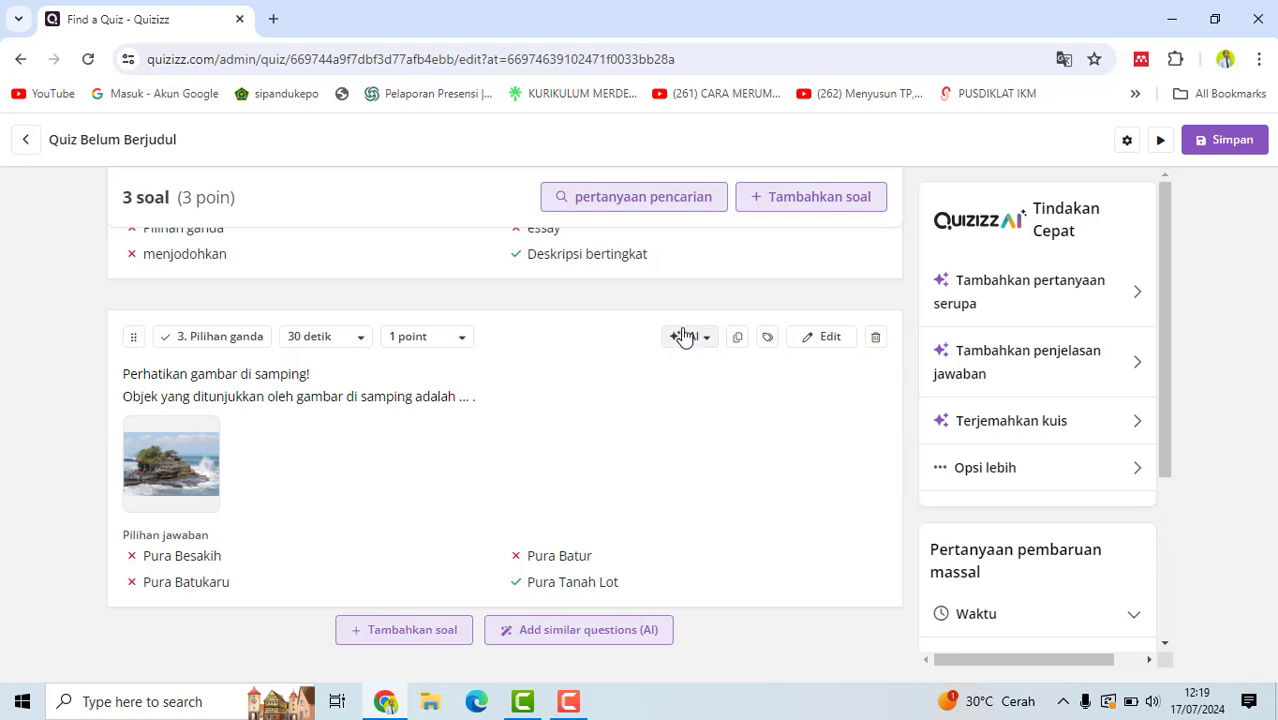
Step: Choose multiple choice as the type for a fourth question
click(828, 217)
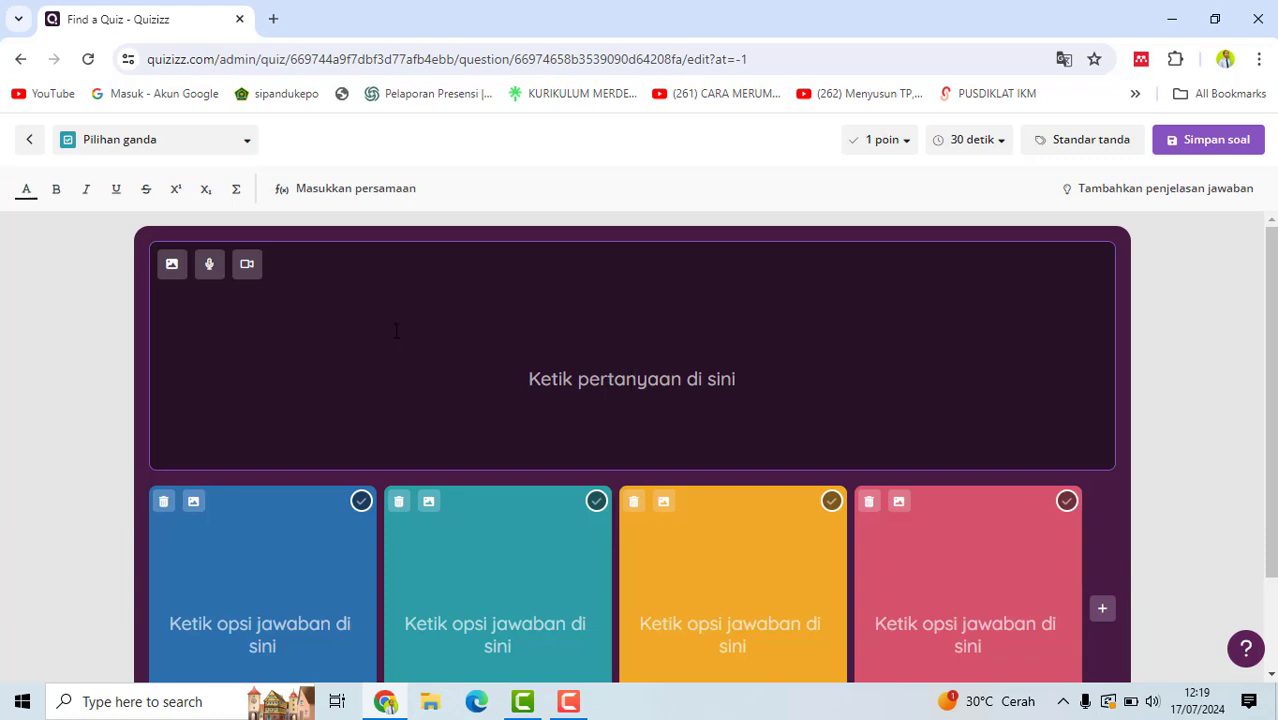
Step: In the equation editor, enter the fraction 1/2
click(288, 198)
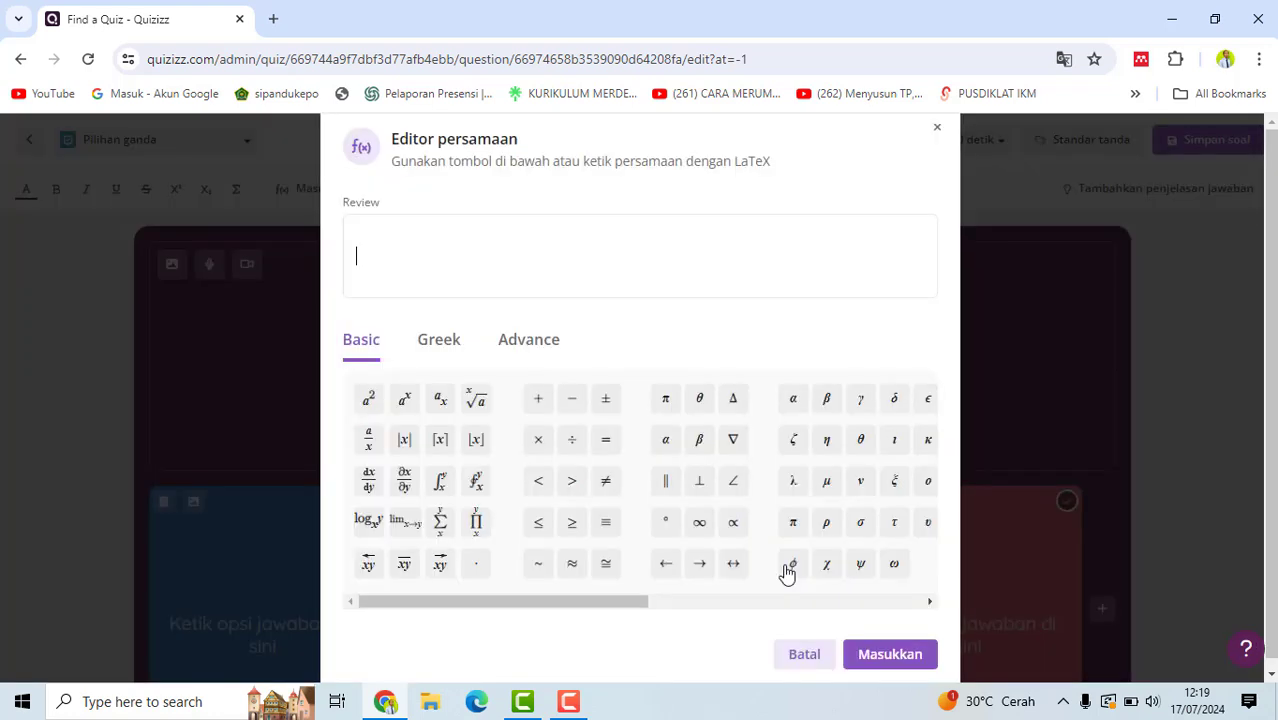
click(368, 438)
text(1)
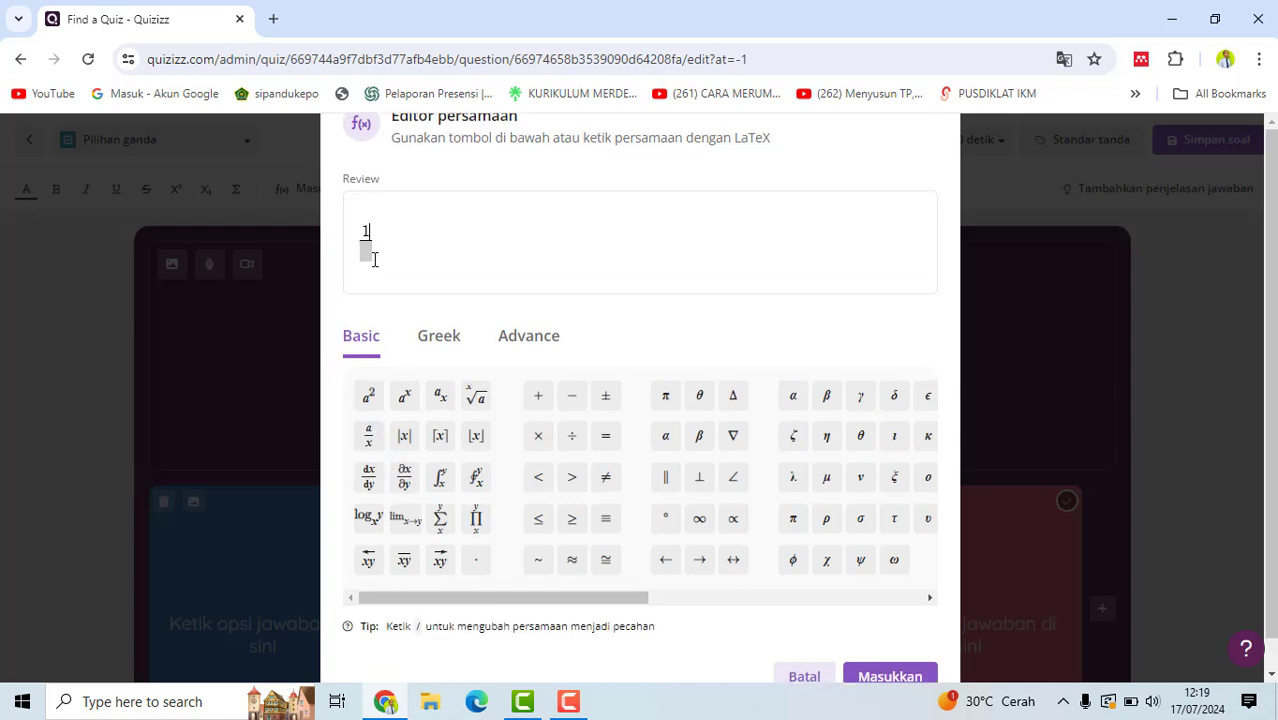
click(367, 254)
text(2 +)
Step: Add + 2/4 = ... . after it and insert the finished equation into the question
click(374, 446)
text(2/)
key(Down)
text(4)
key(Right)
text(= ... .)
click(889, 676)
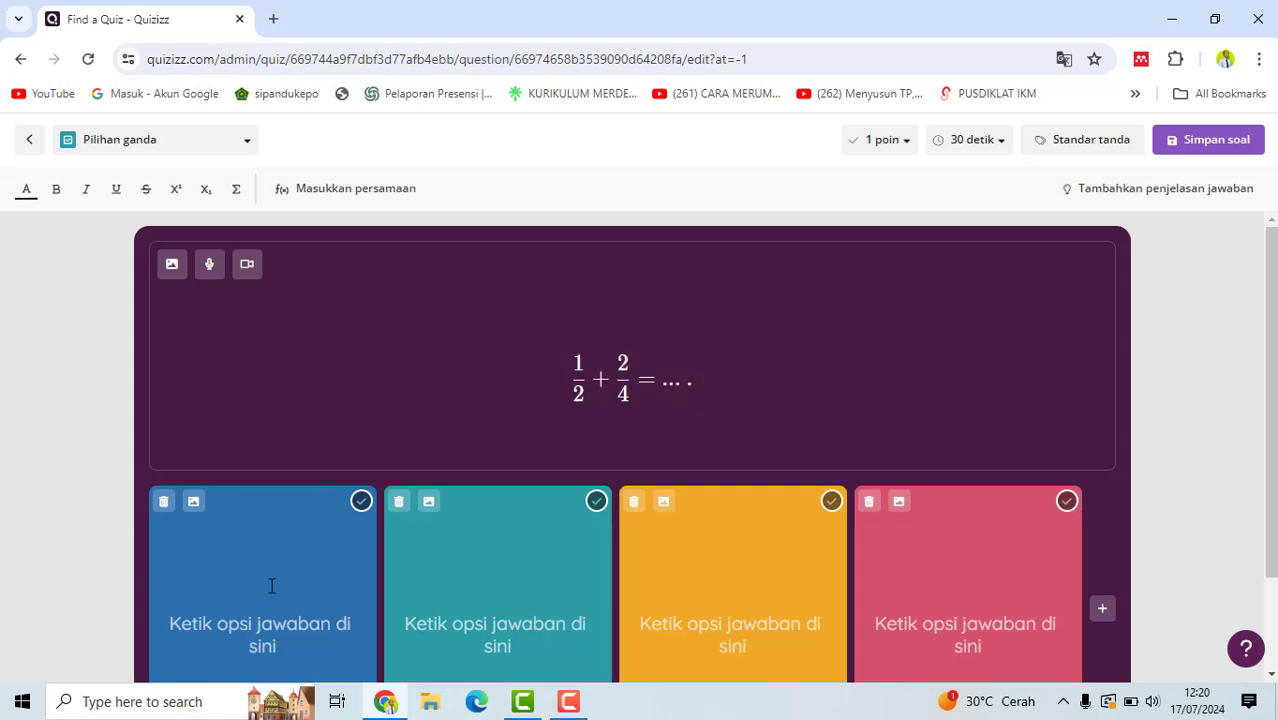
scroll(271, 585, down, 2)
Step: Fill the four answer options with 1, 1,5, 2 and 2,5, marking 1 as correct
click(265, 505)
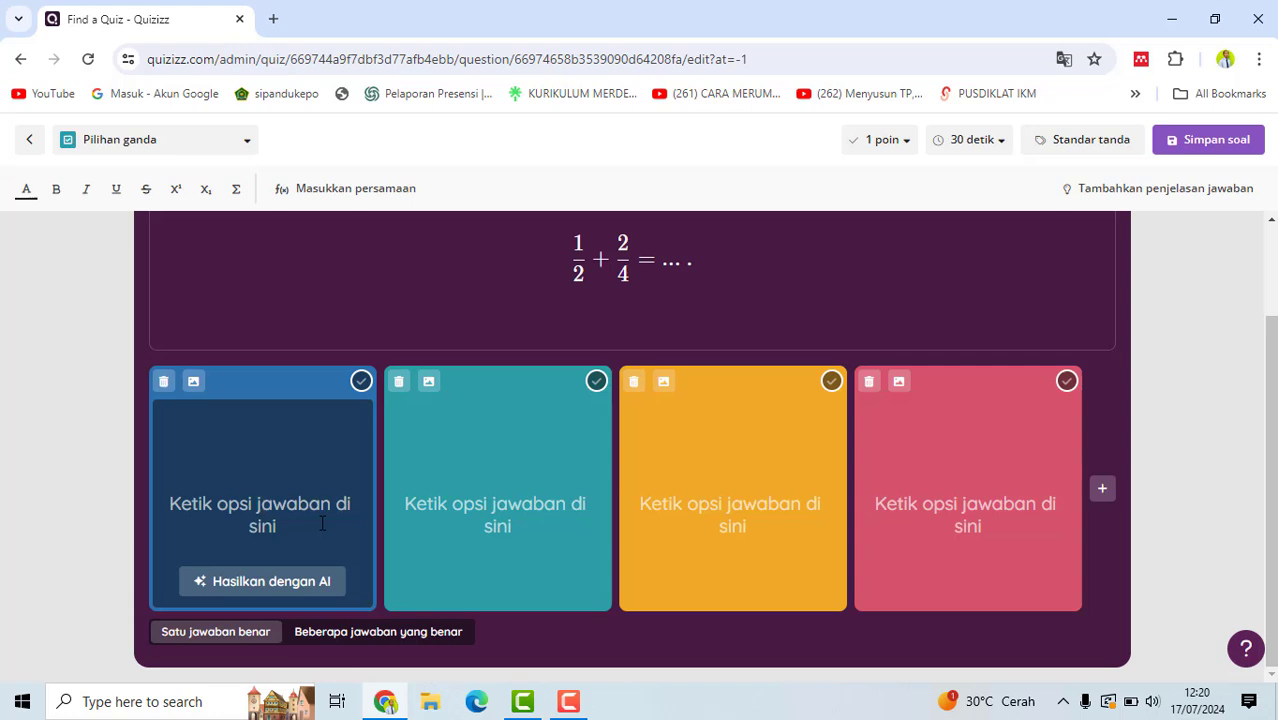
text(1)
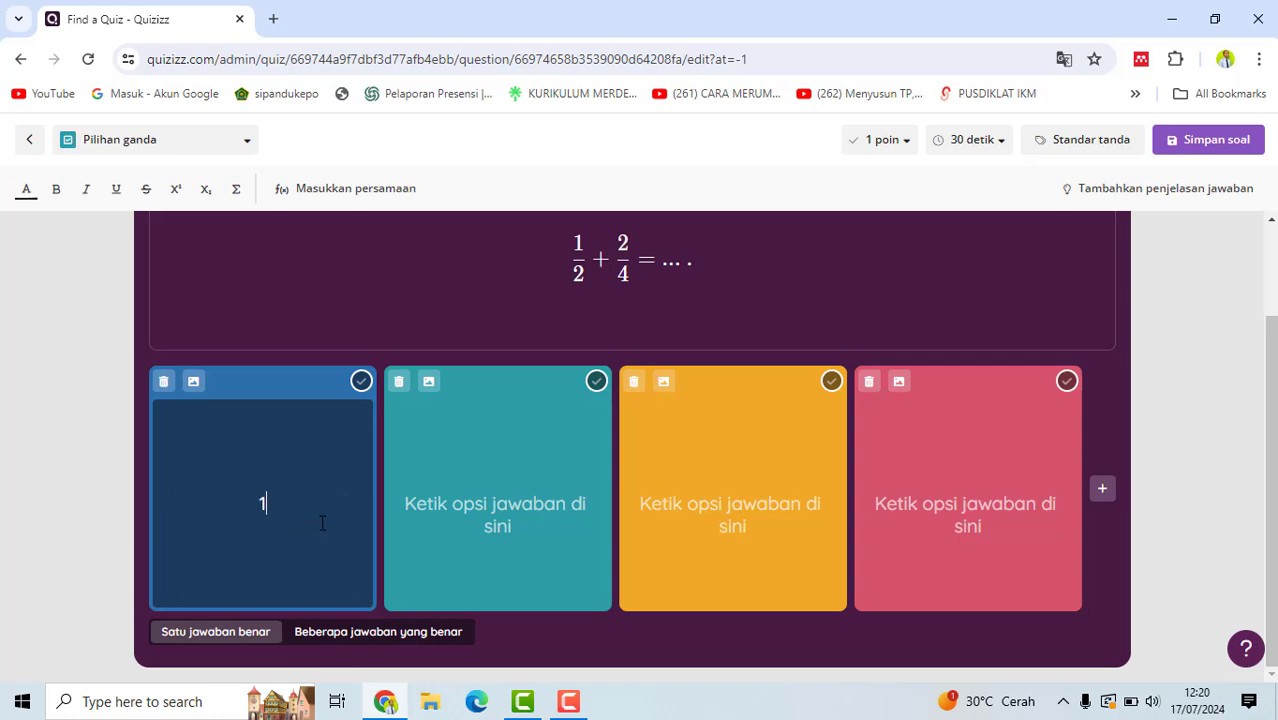
click(498, 495)
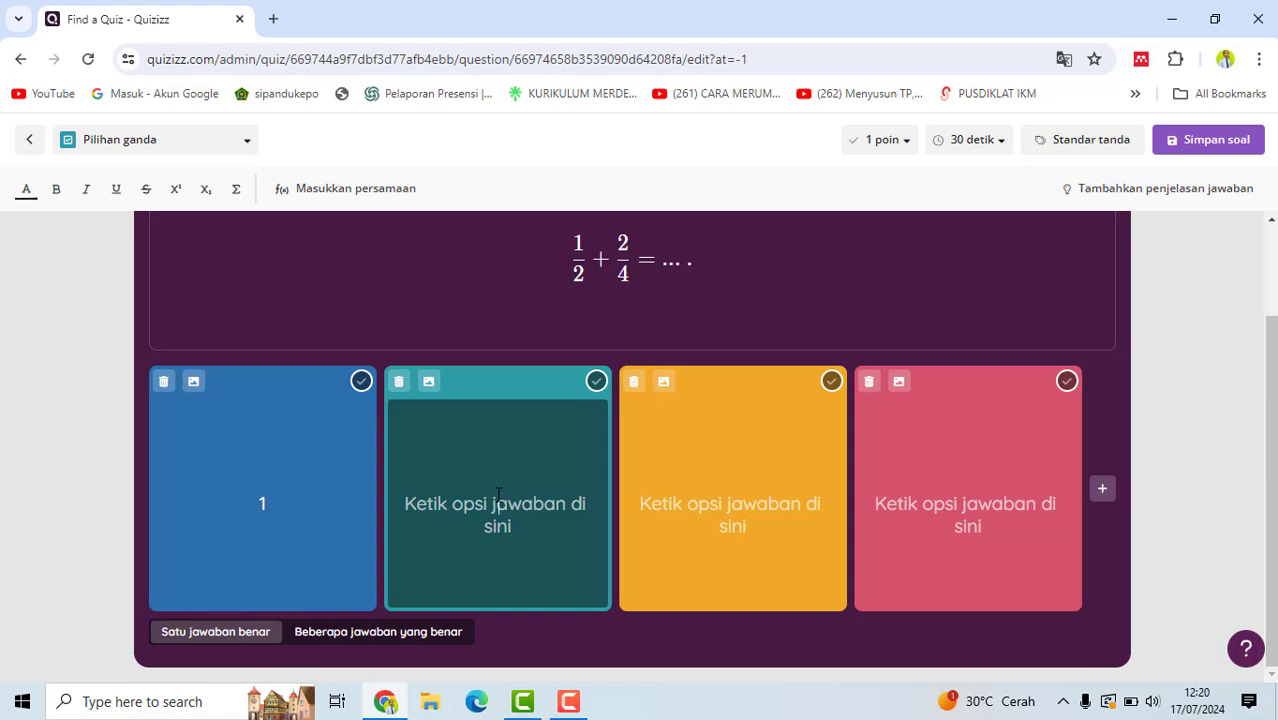
text(1,5)
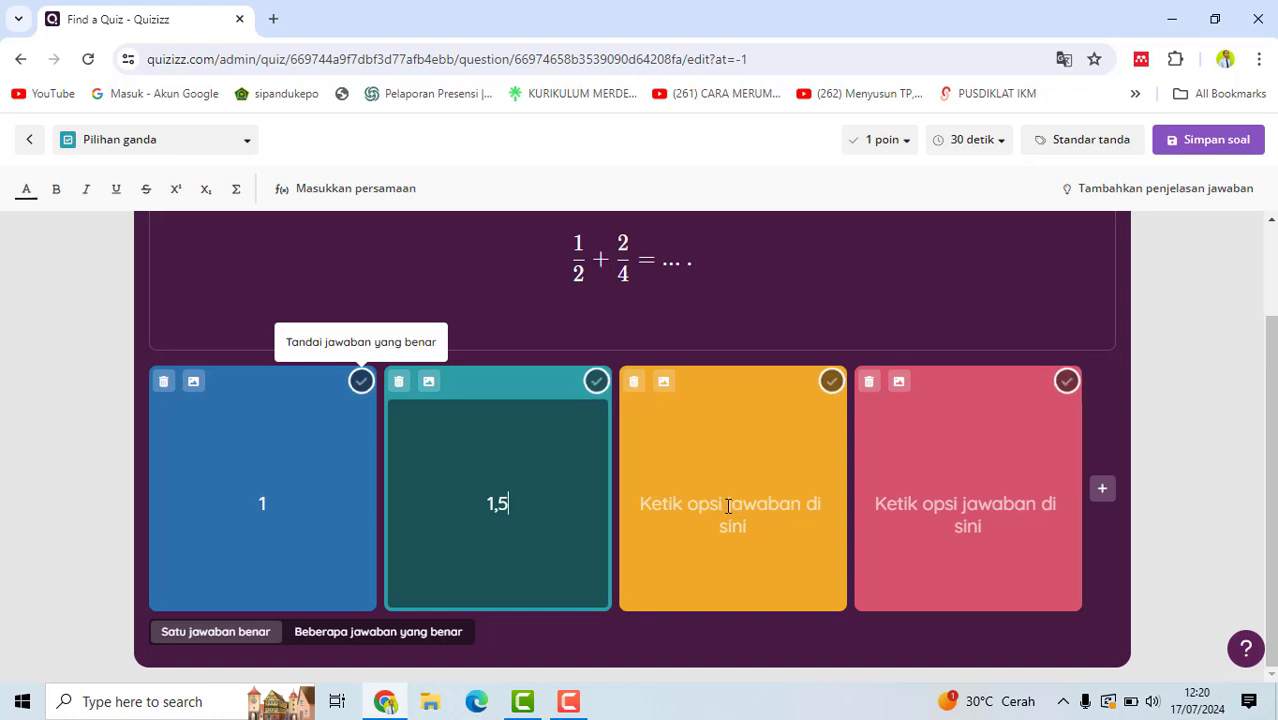
click(770, 562)
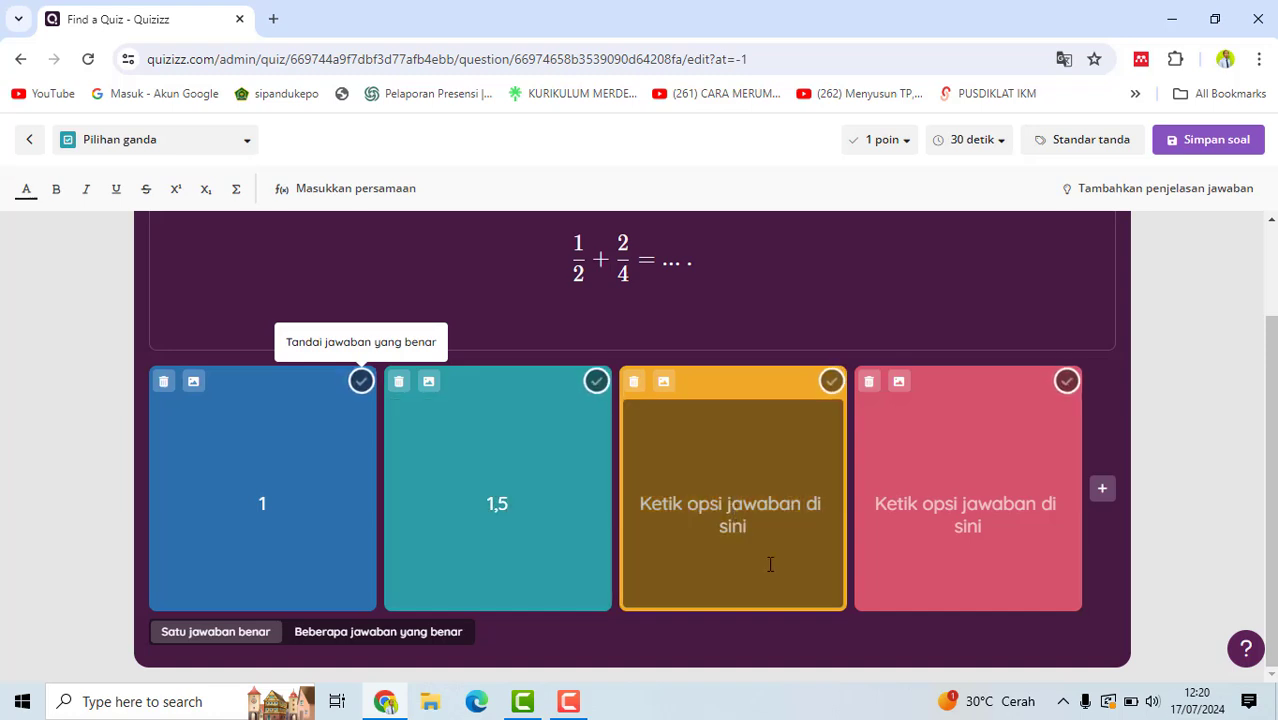
text(2)
click(930, 520)
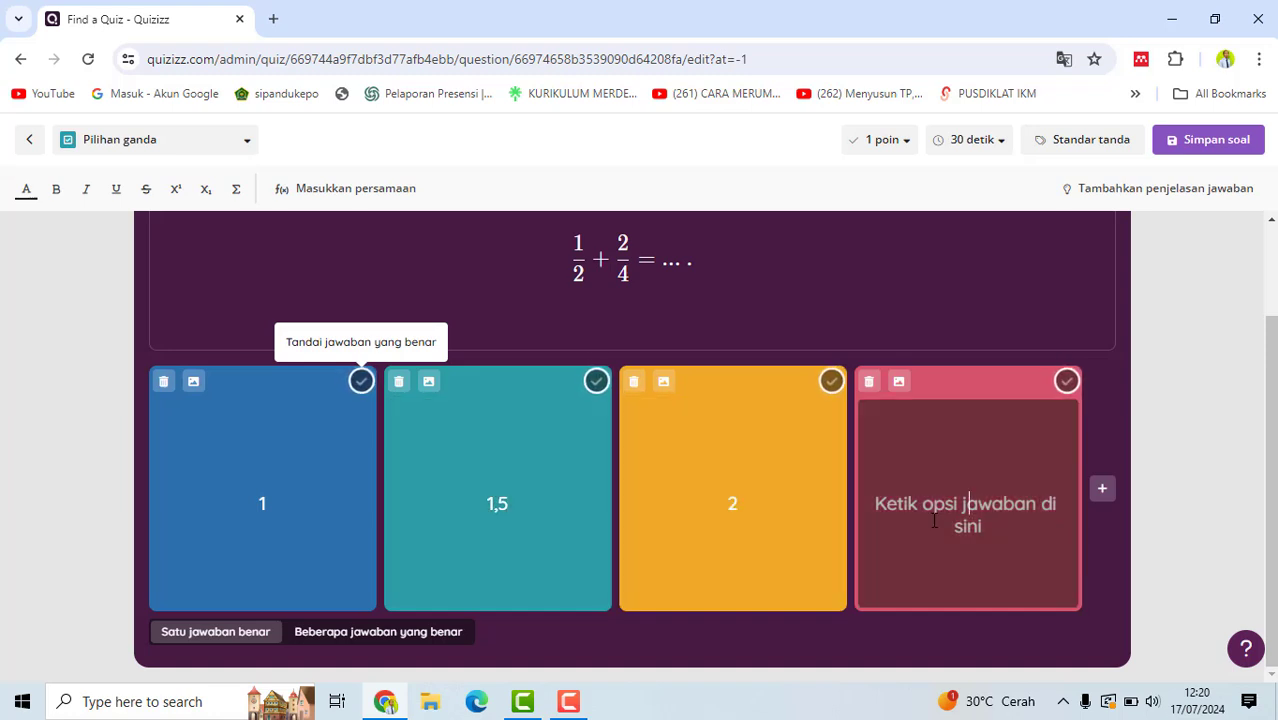
text(2,5)
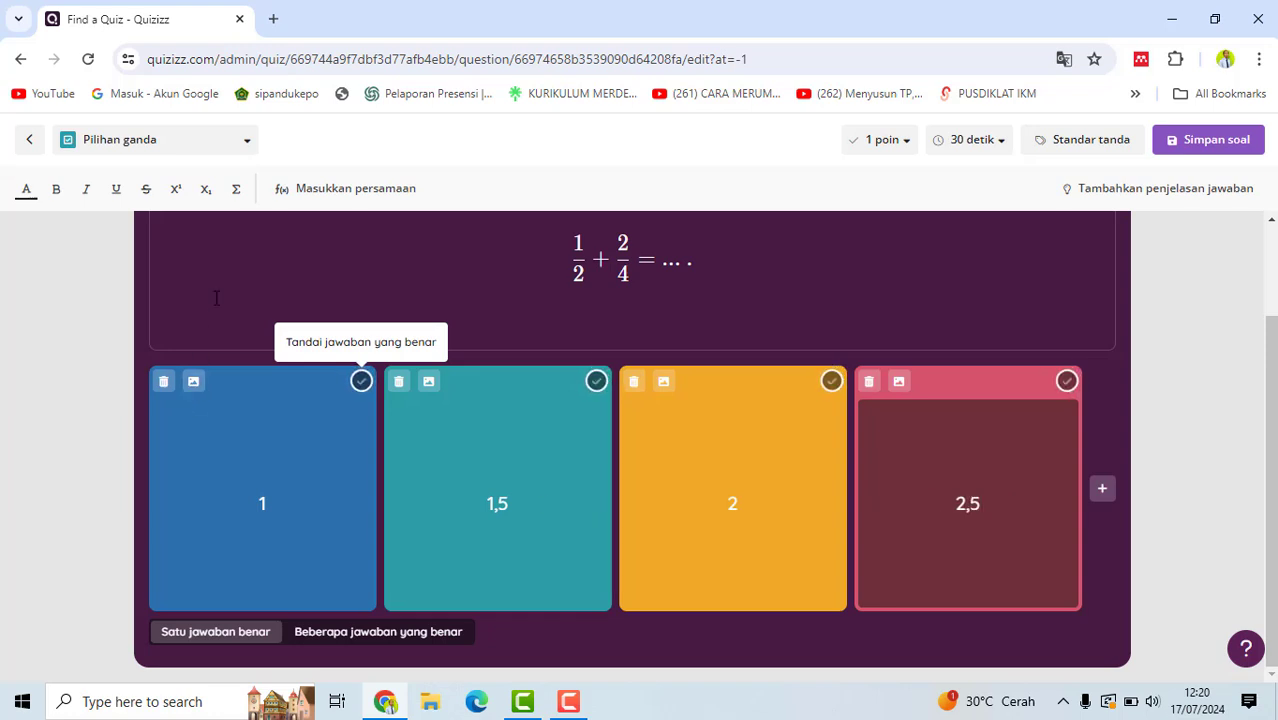
click(360, 380)
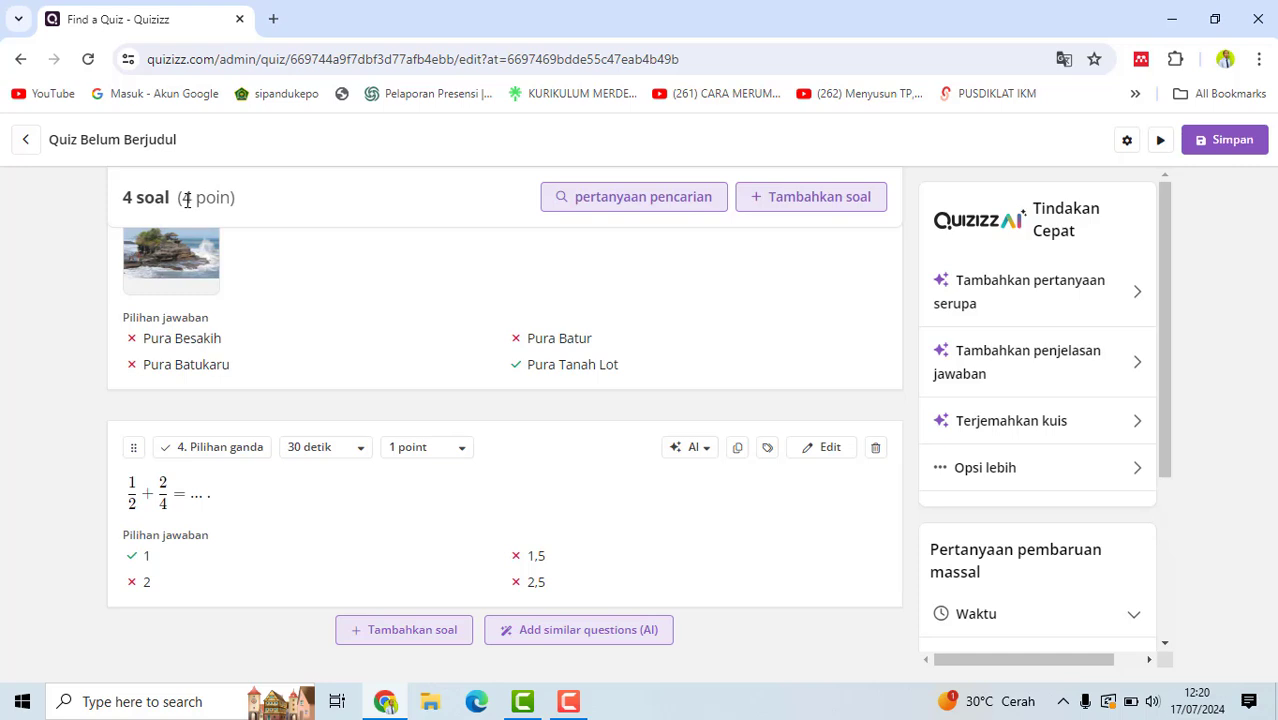
Step: Scroll up and down the quiz's question list to review all four questions
scroll(200, 535, up, 2)
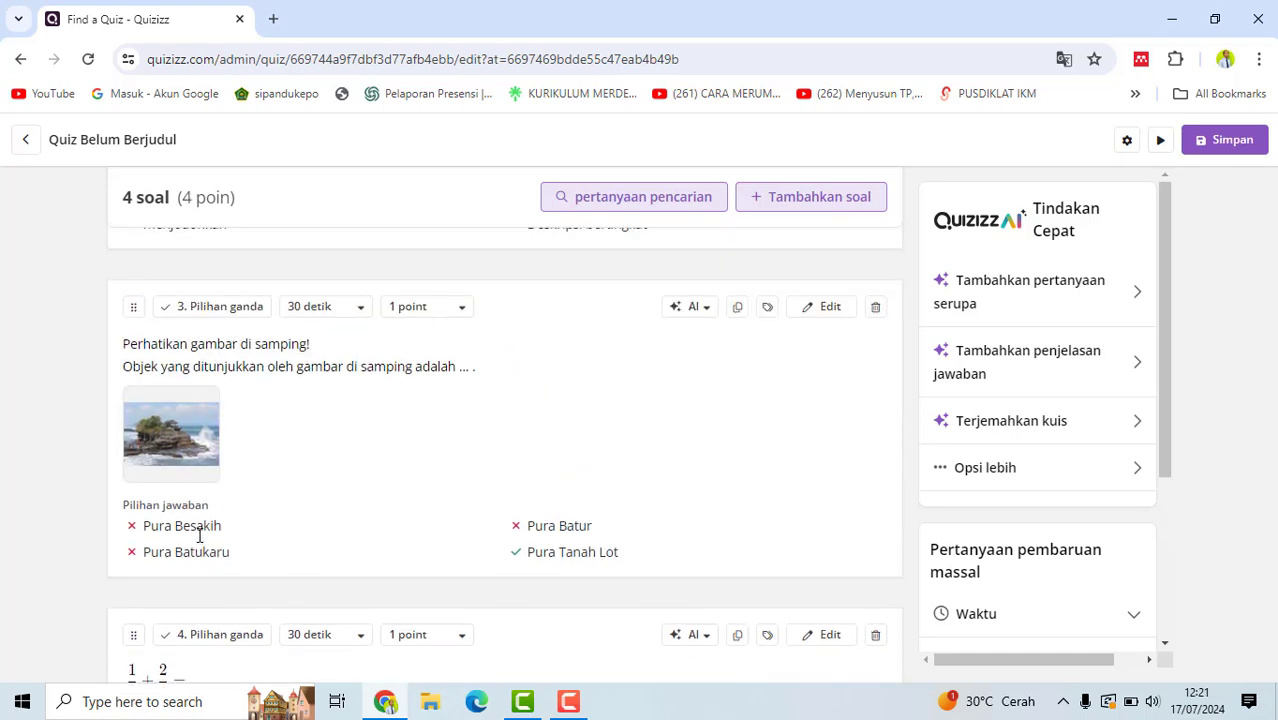
scroll(200, 535, down, 2)
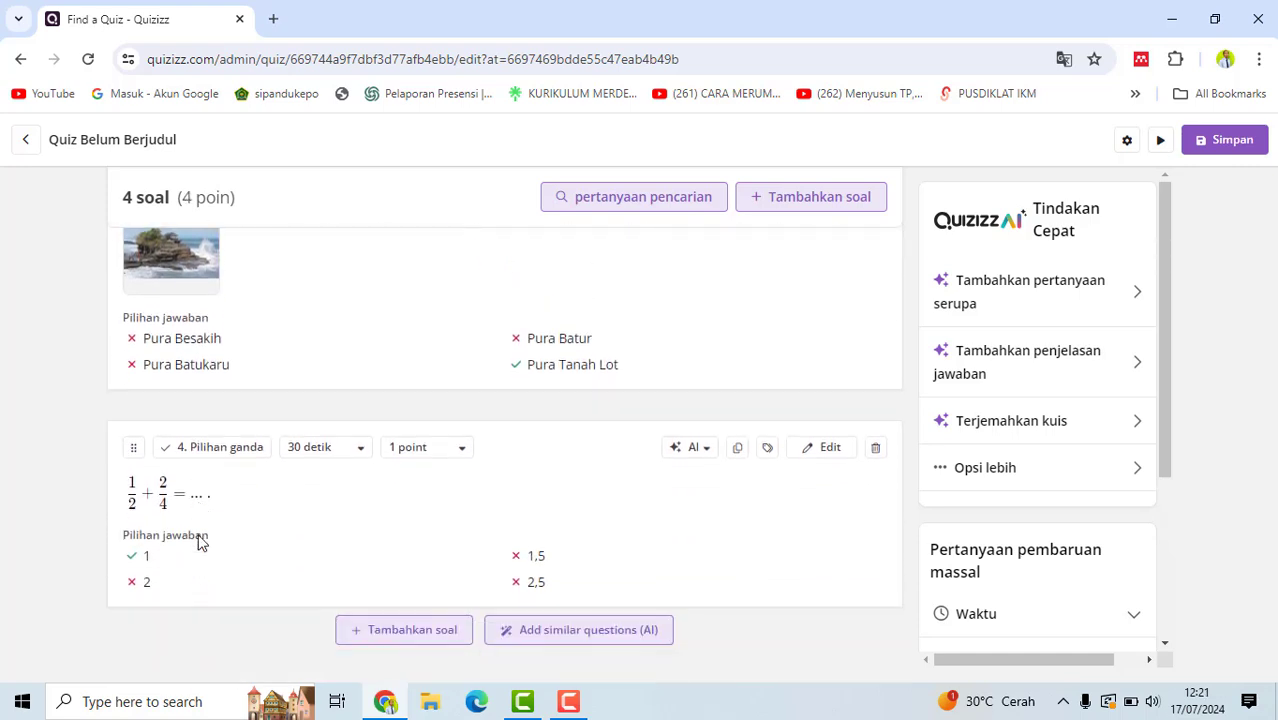
scroll(266, 296, up, 5)
scroll(266, 296, down, 5)
Step: Save the quiz and name it 'Soal Kuis PJJ' in the finishing dialog
click(788, 208)
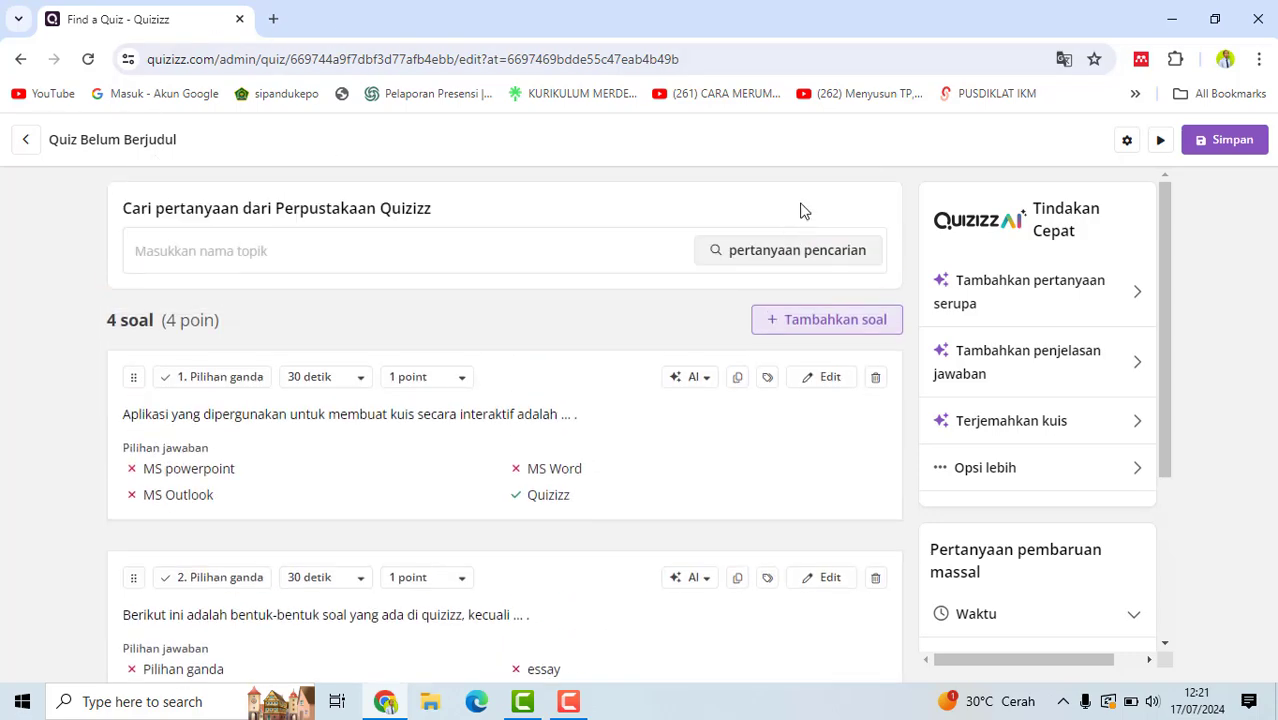
click(1230, 141)
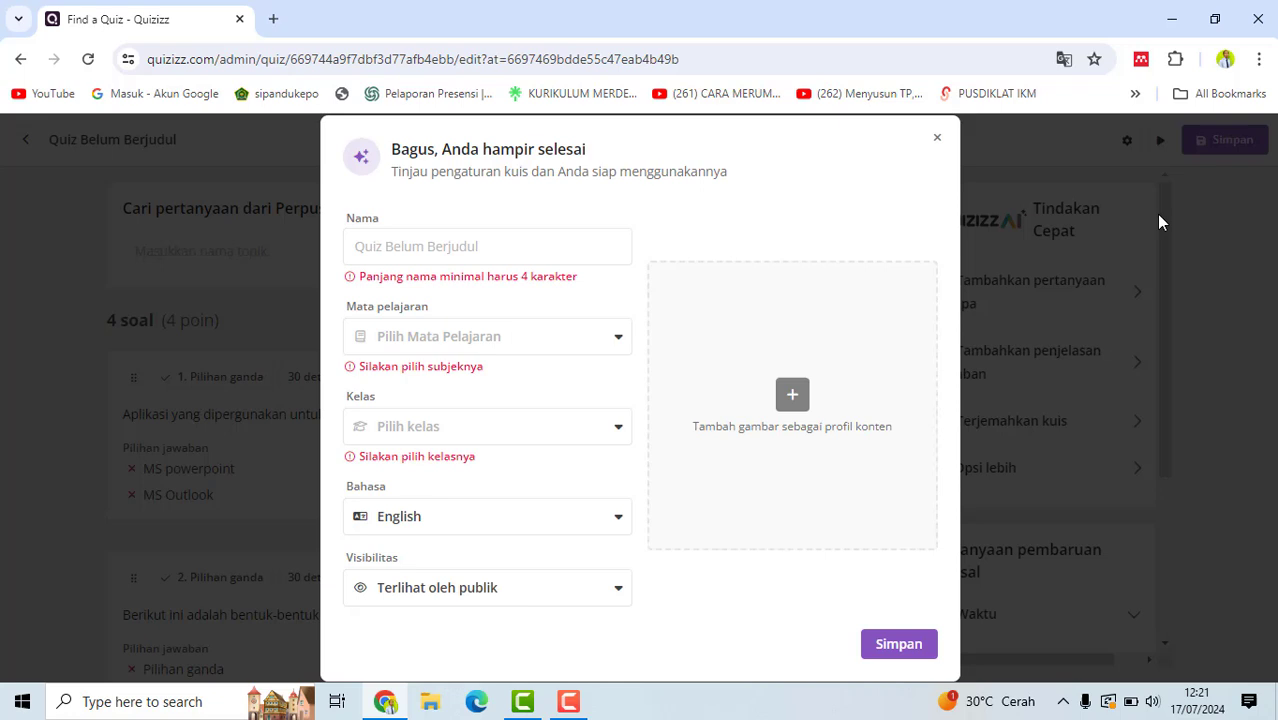
click(494, 256)
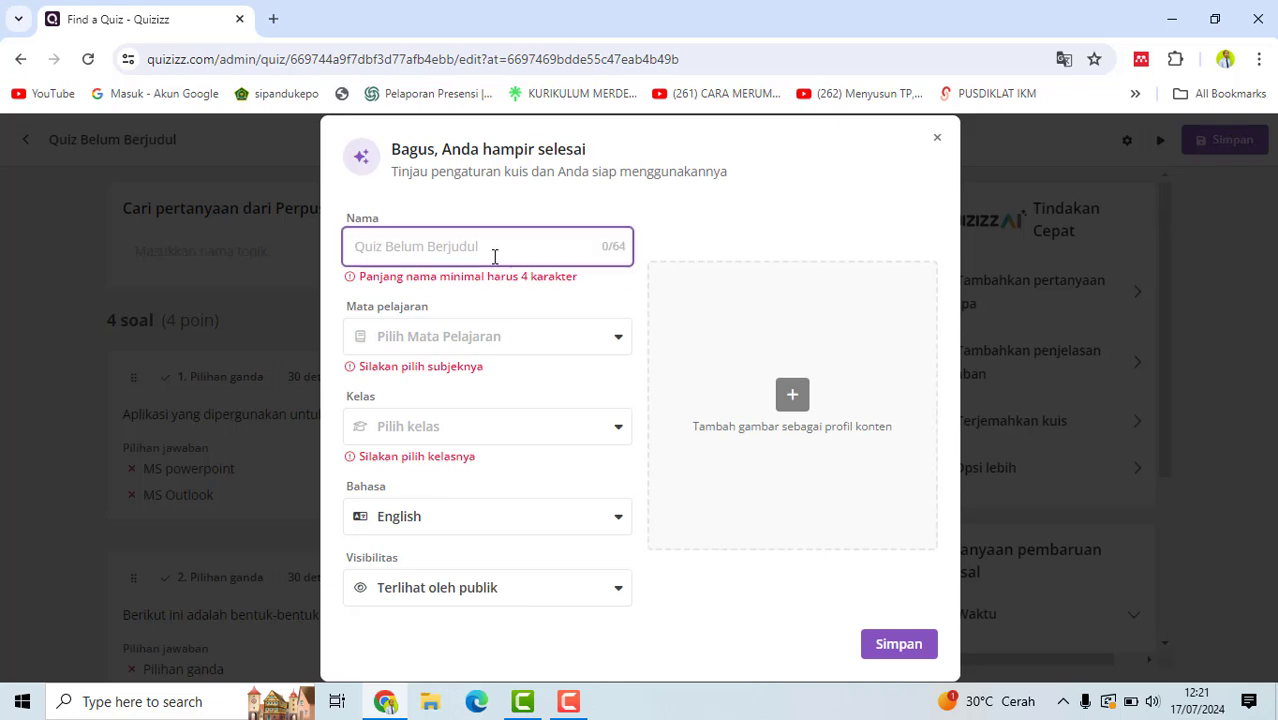
text(Soa)
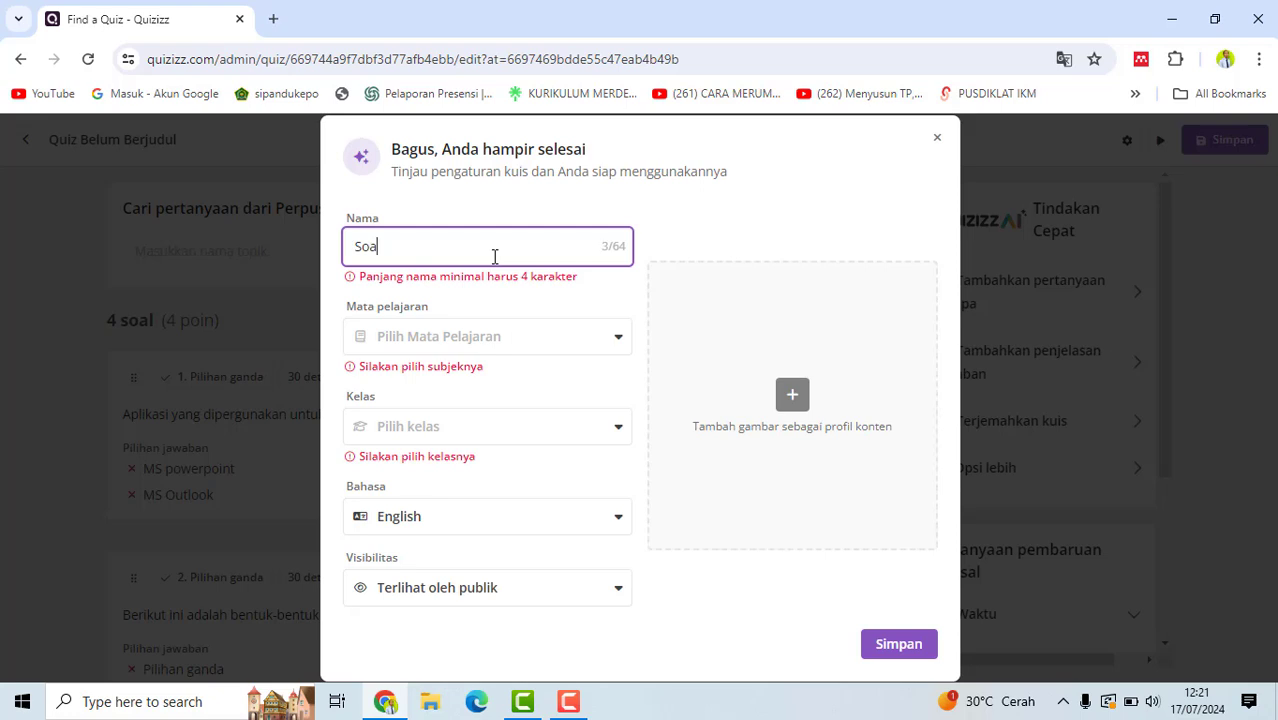
text(l Pil)
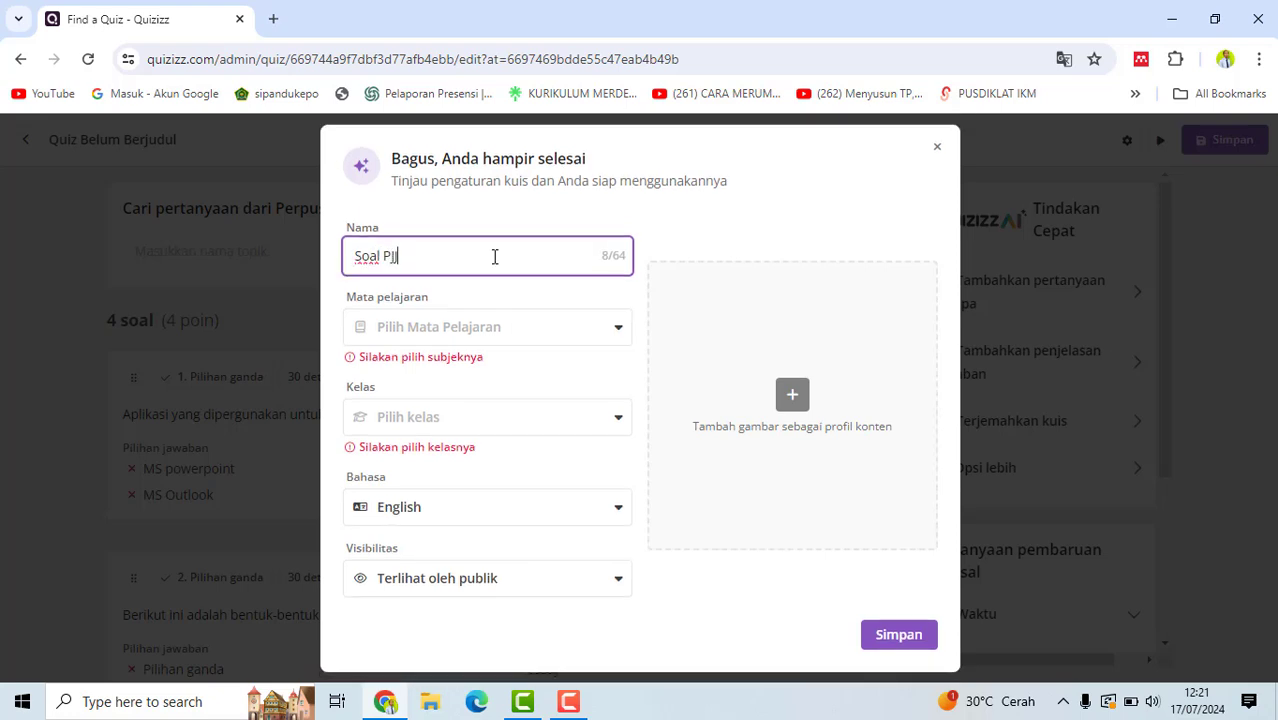
key(BackSpace)
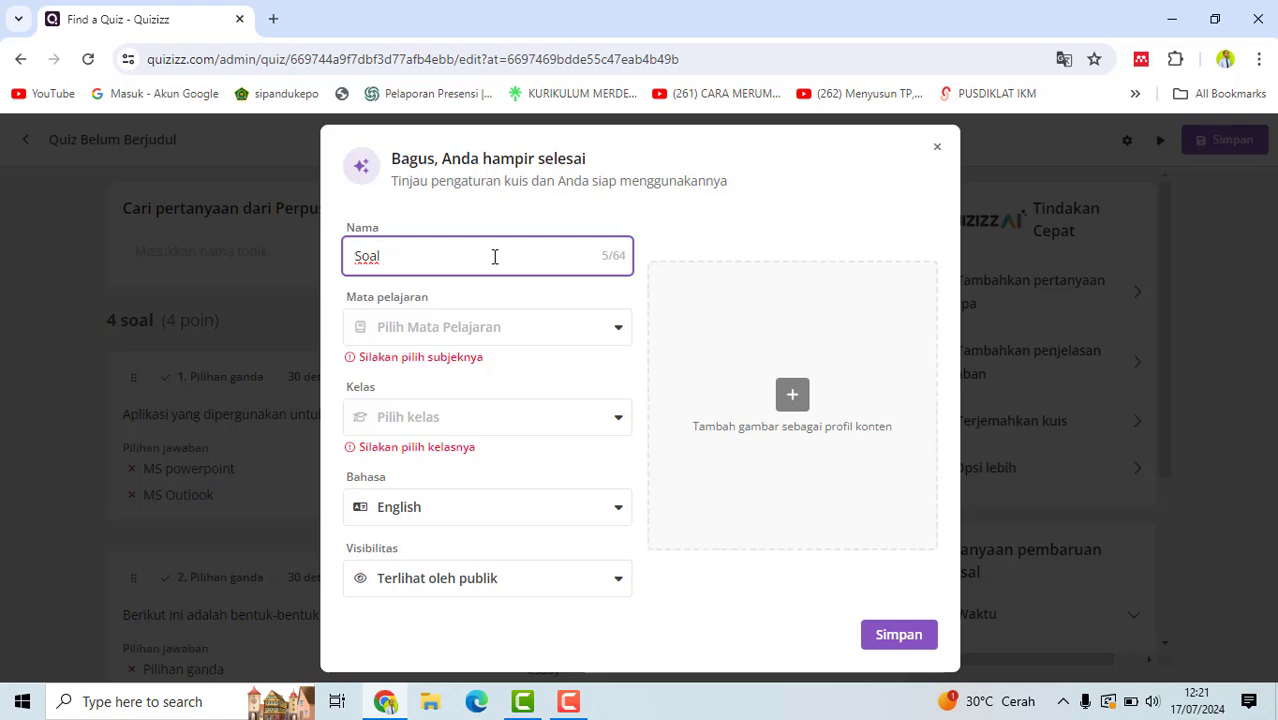
text(Kuis PJJ)
Step: Set the subject to Lainnya and the grade to Professional Development
click(467, 337)
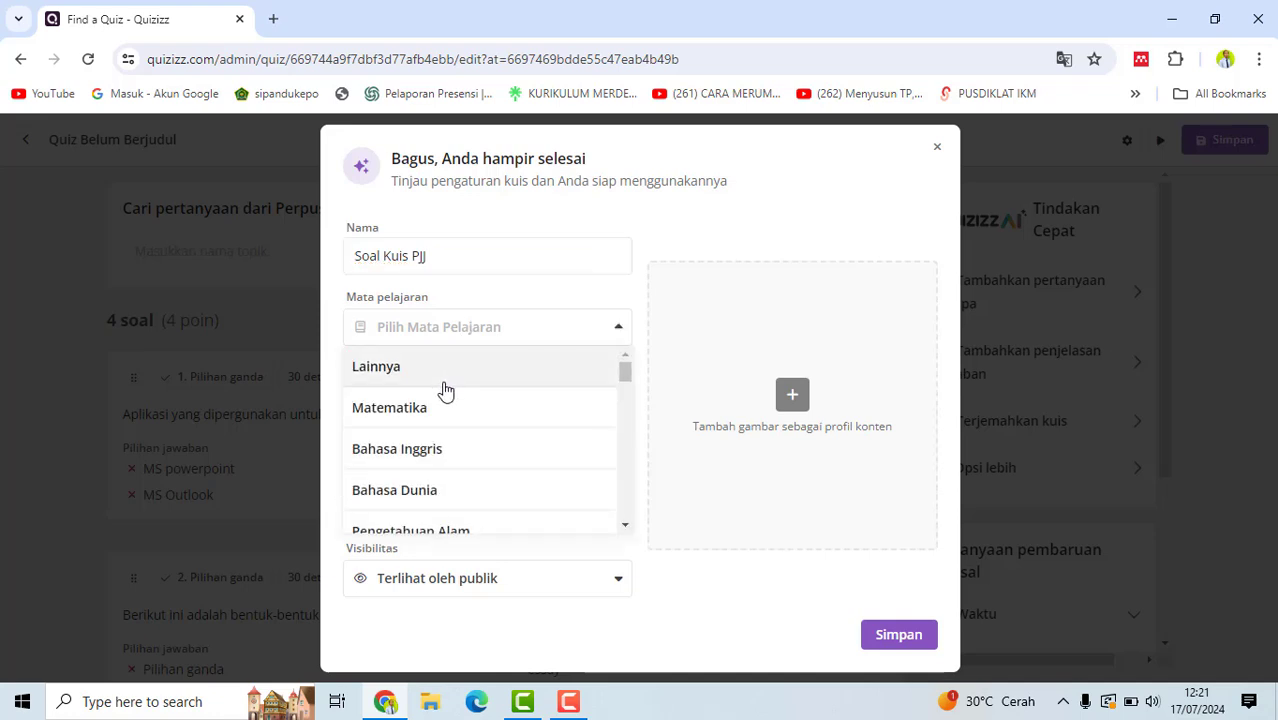
scroll(408, 417, down, 5)
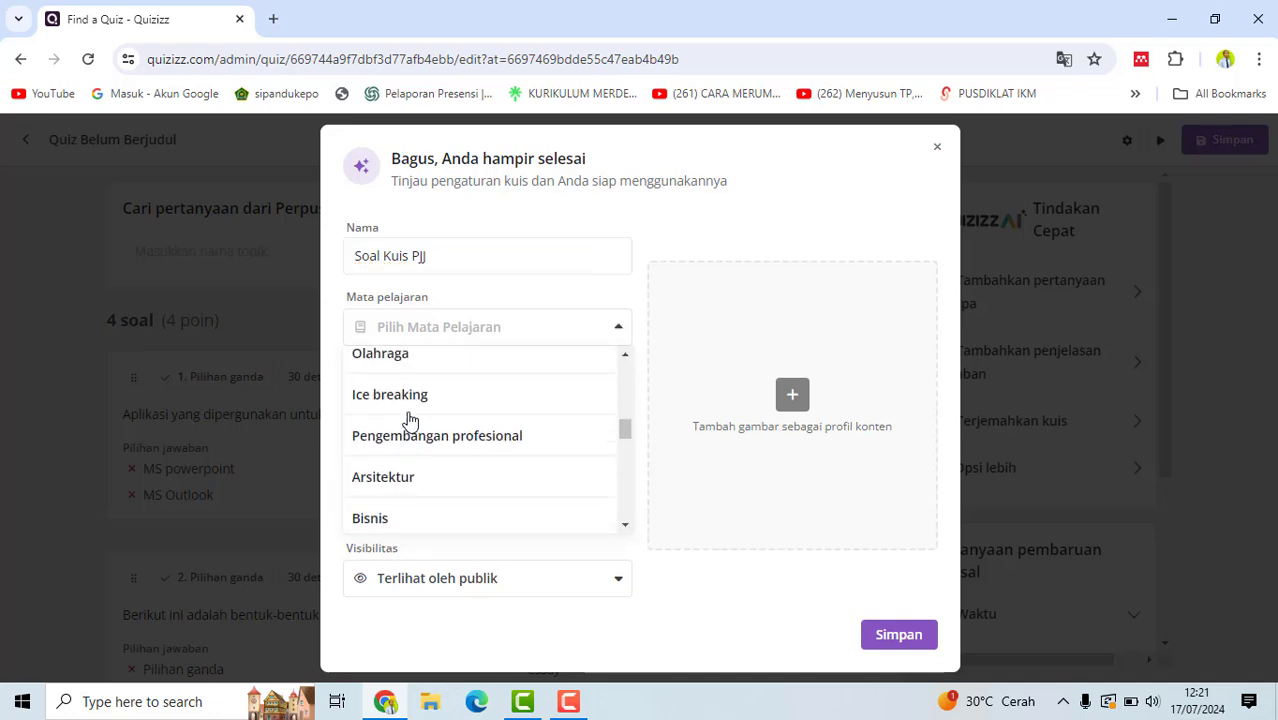
scroll(408, 418, up, 5)
click(399, 370)
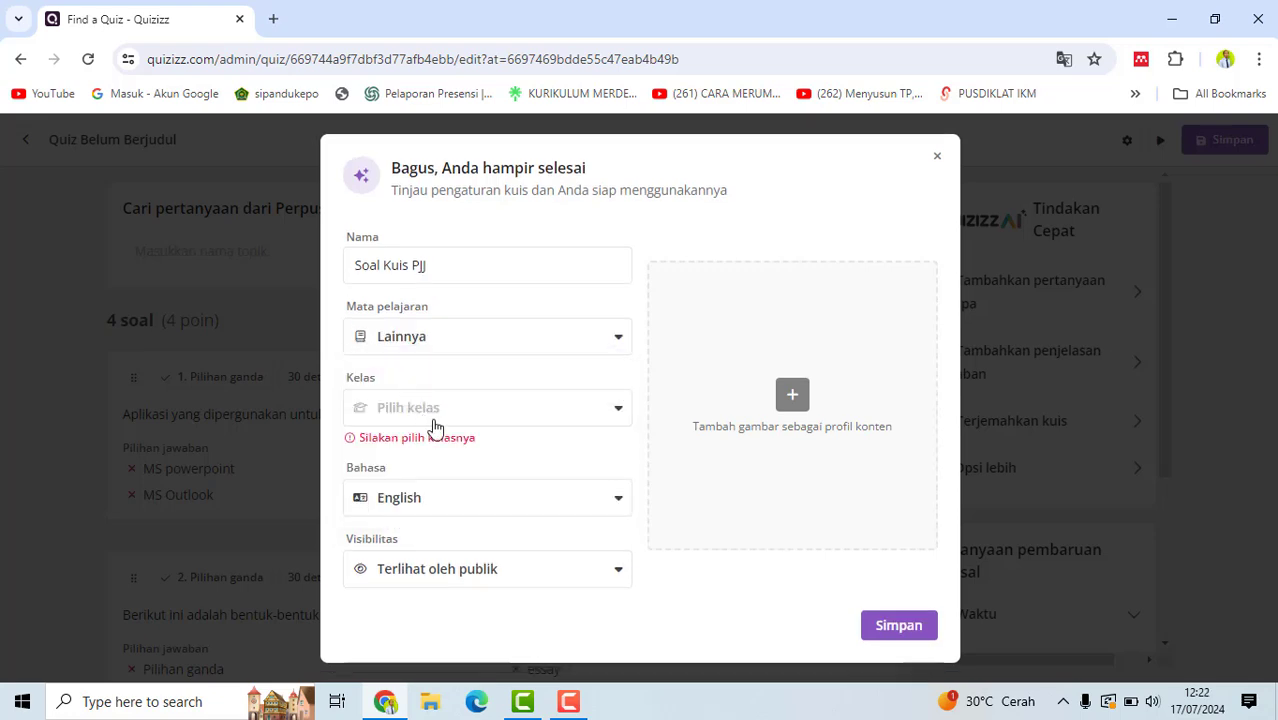
click(442, 417)
scroll(451, 460, down, 1)
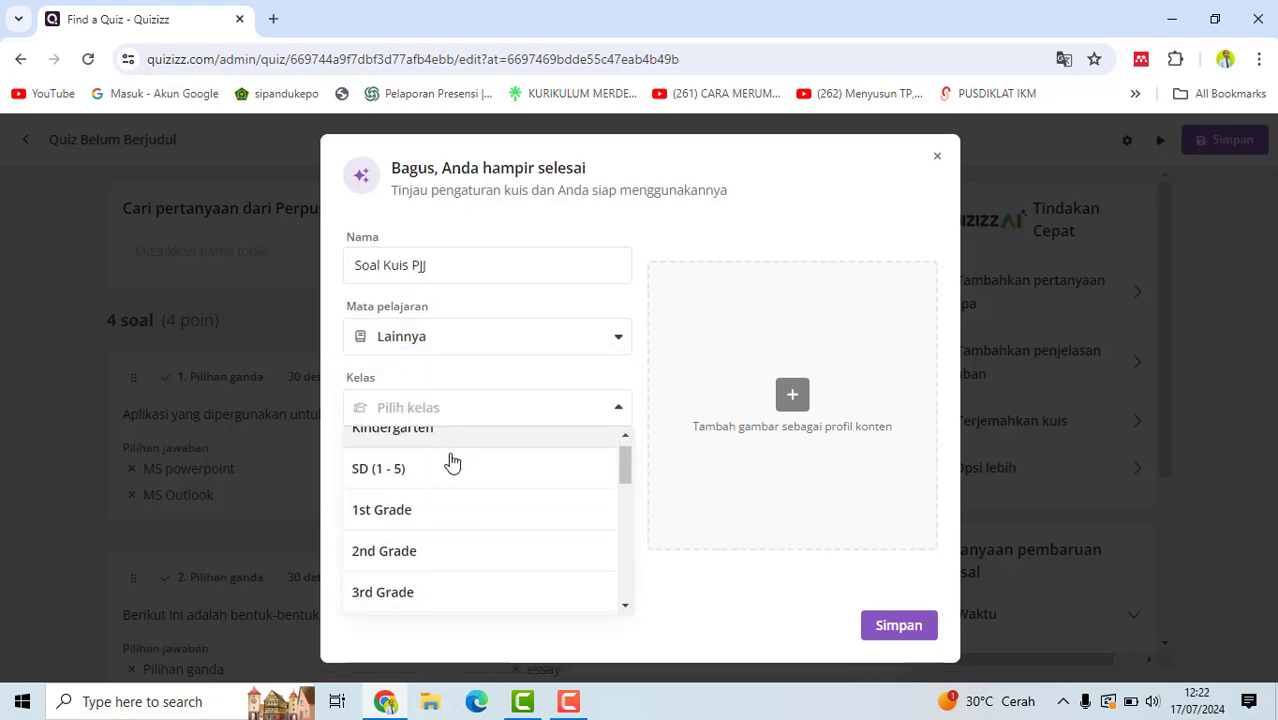
scroll(451, 460, down, 3)
scroll(451, 460, up, 2)
scroll(451, 460, down, 4)
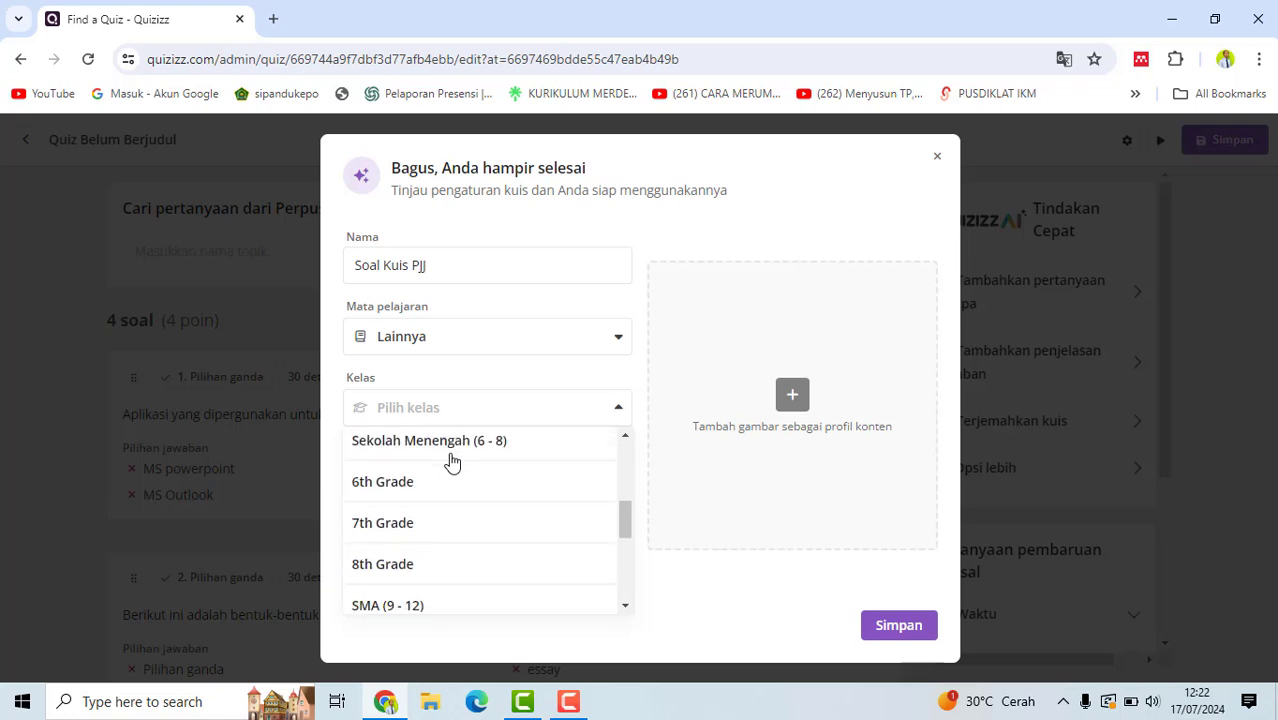
scroll(451, 461, down, 2)
scroll(449, 460, down, 5)
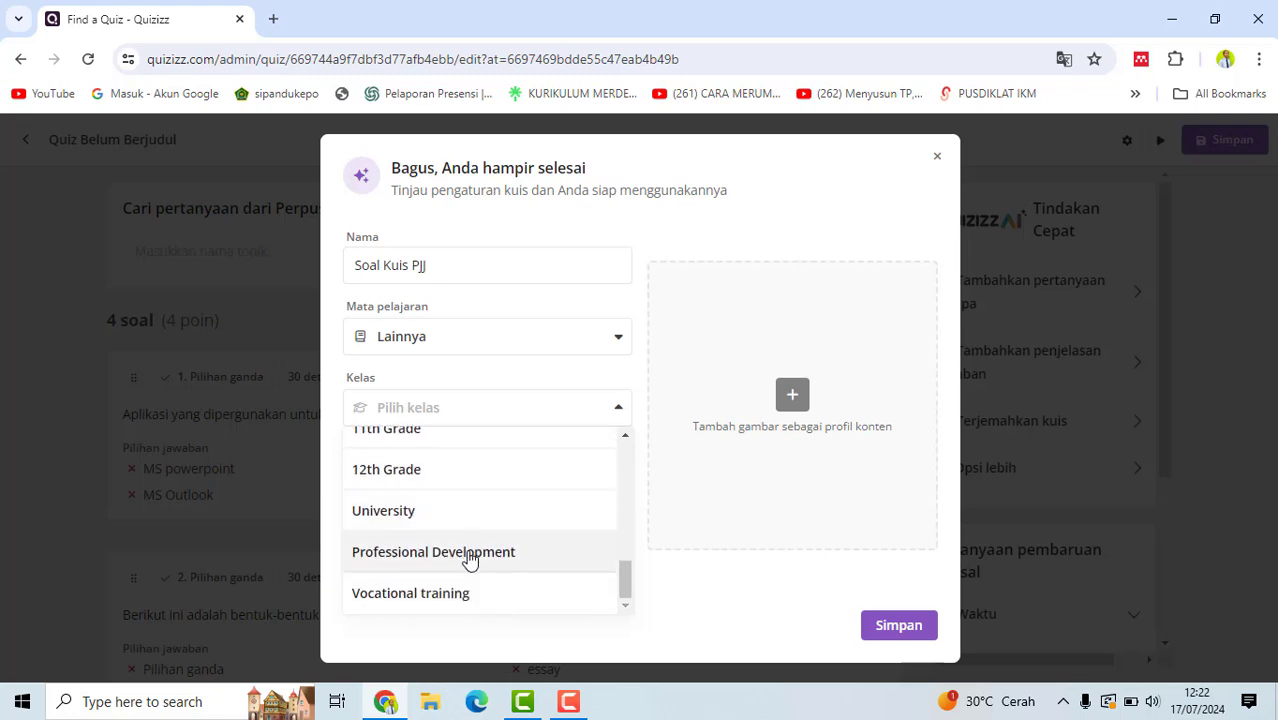
click(469, 561)
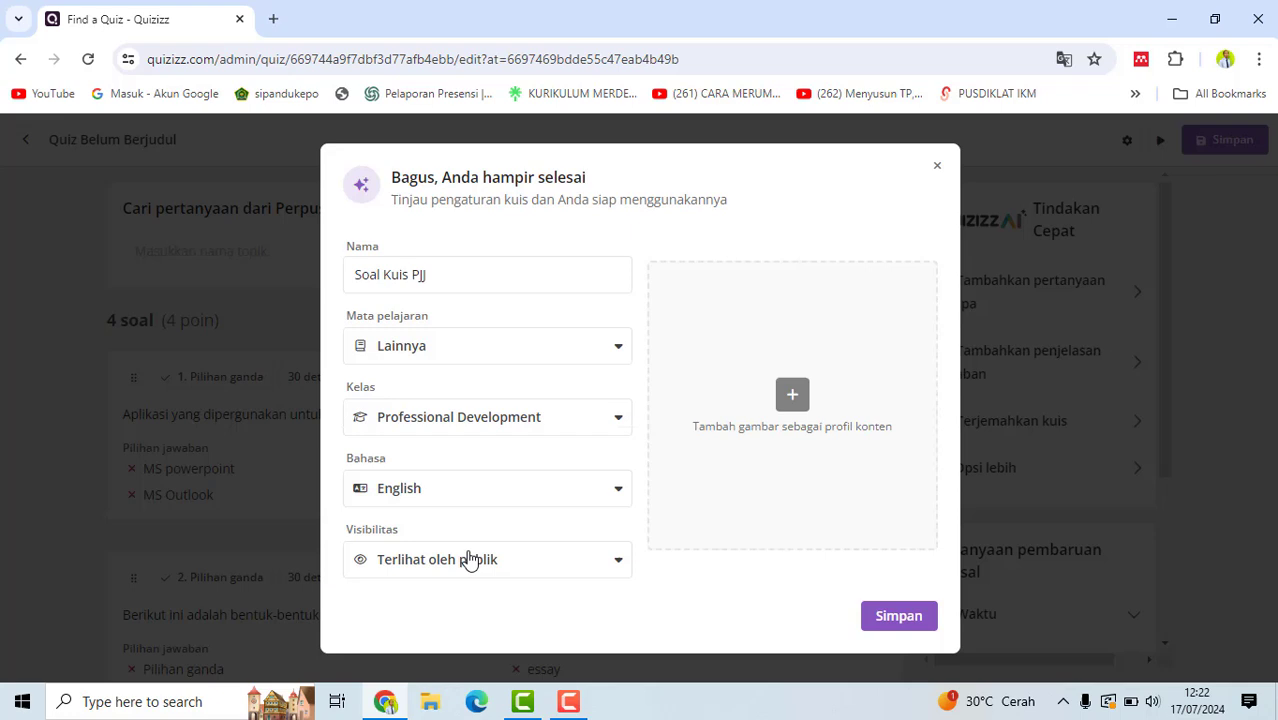
Step: Set the quiz language to Indonesian and keep it visible to the public
click(443, 500)
scroll(442, 517, down, 2)
scroll(438, 530, up, 1)
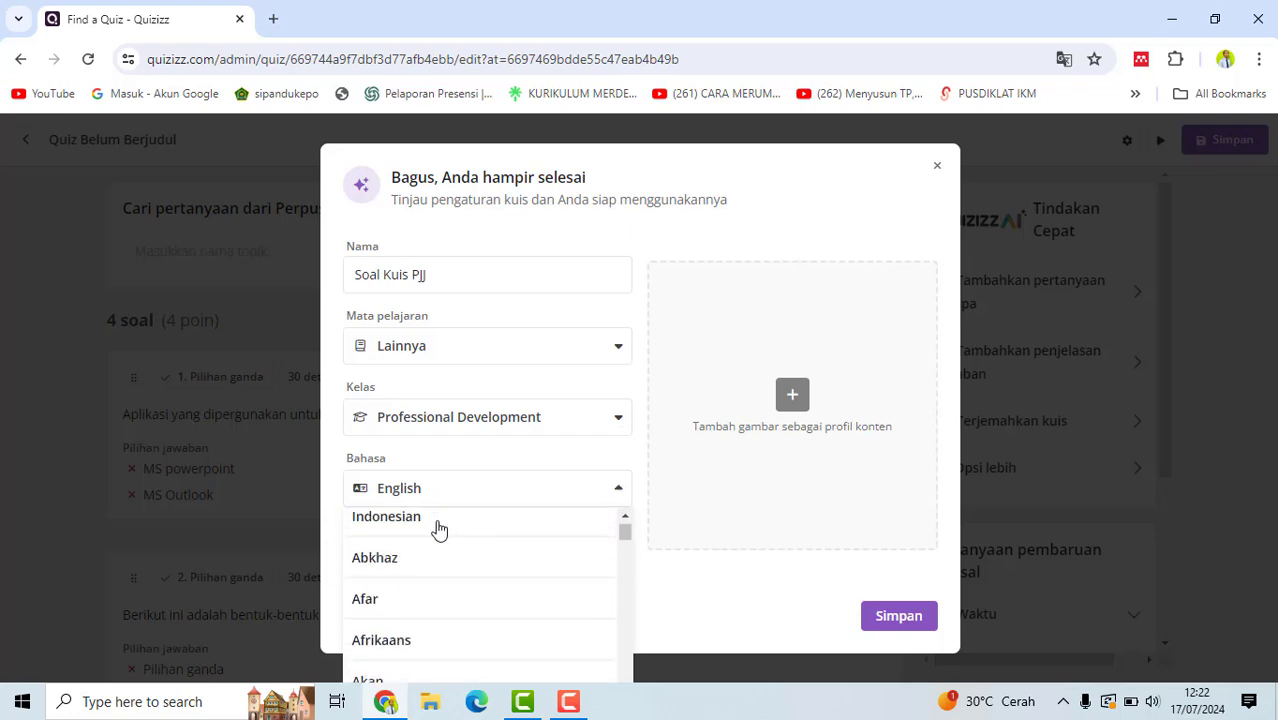
click(407, 520)
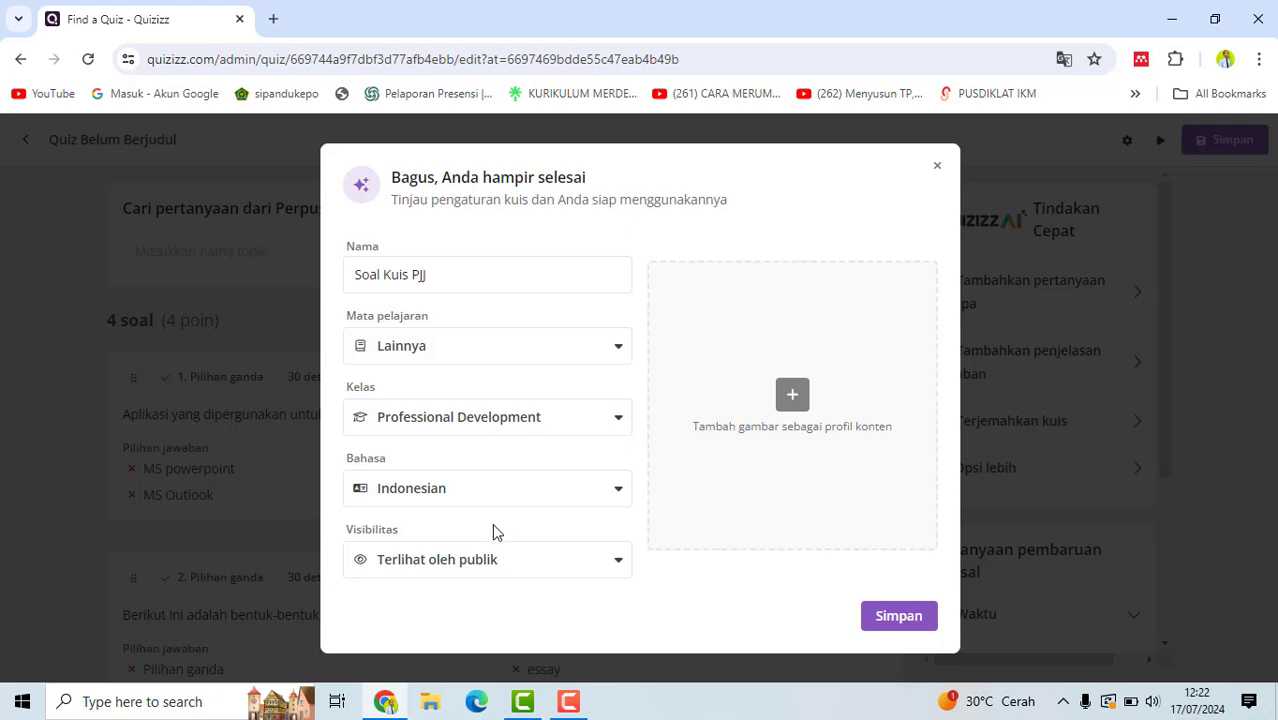
click(505, 562)
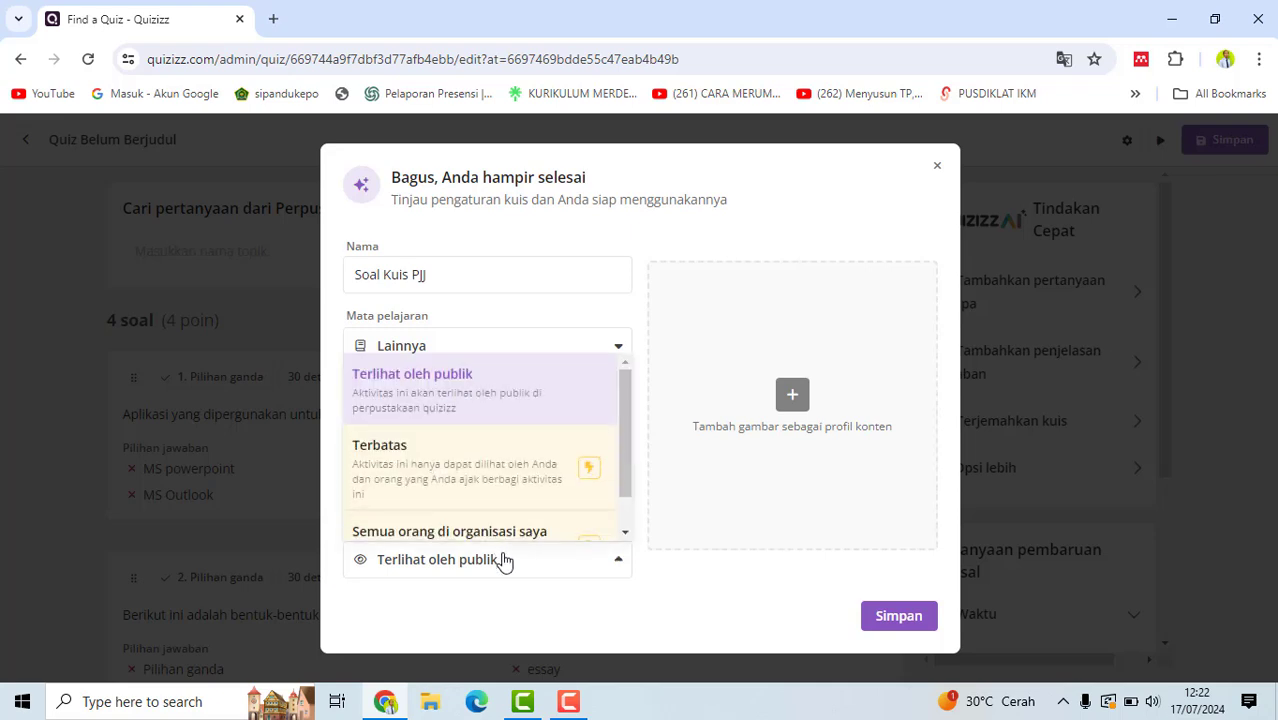
click(460, 398)
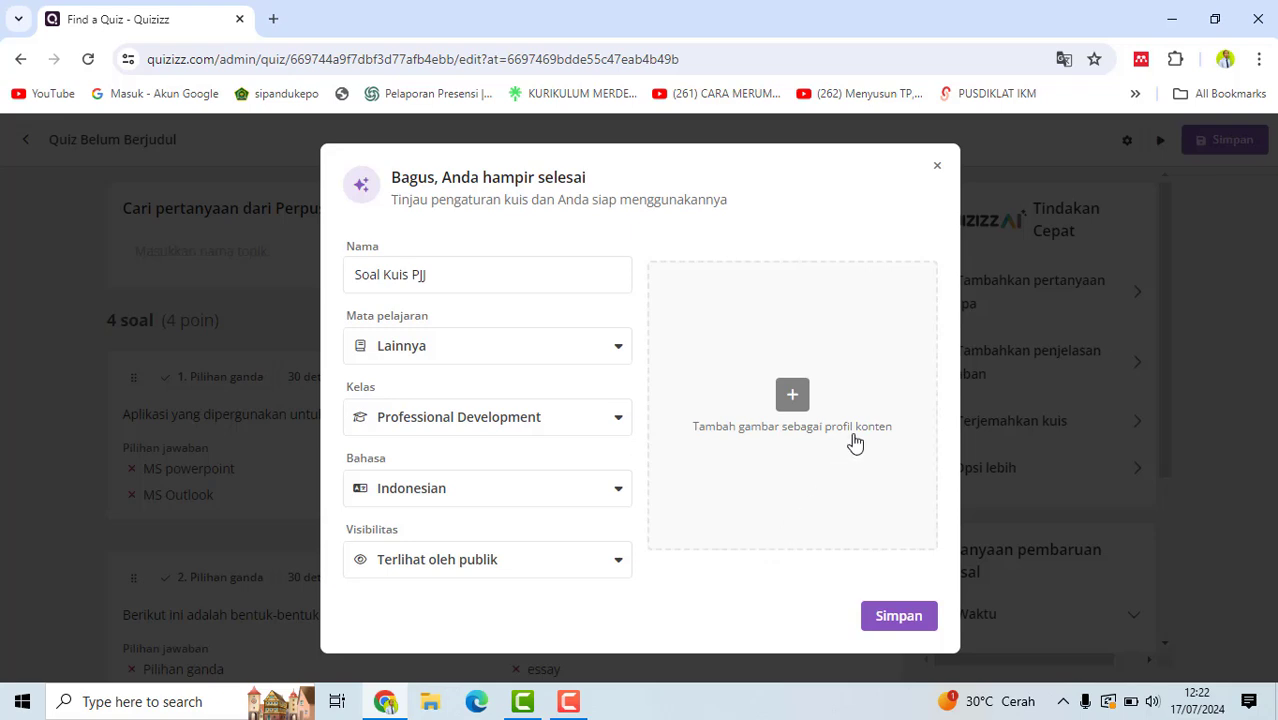
Step: Search images for 'kuis' and set the neon QUIZ Time picture as the quiz cover
click(791, 395)
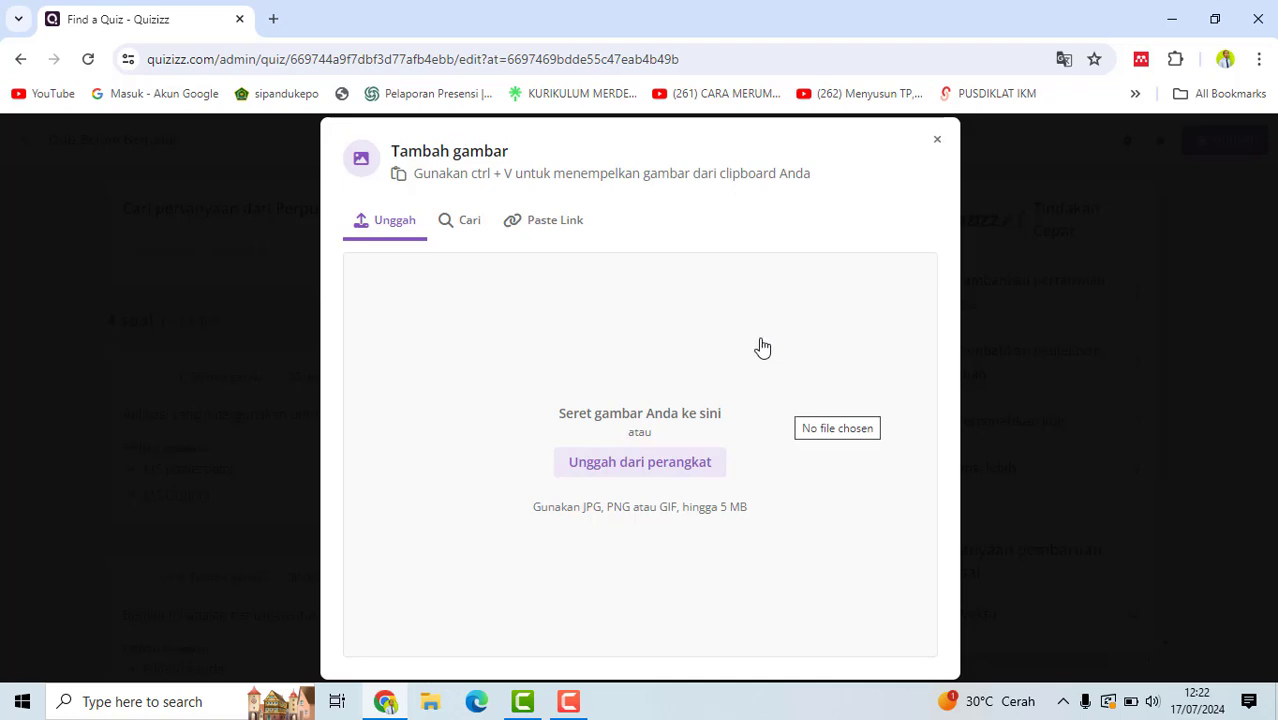
click(462, 230)
click(499, 249)
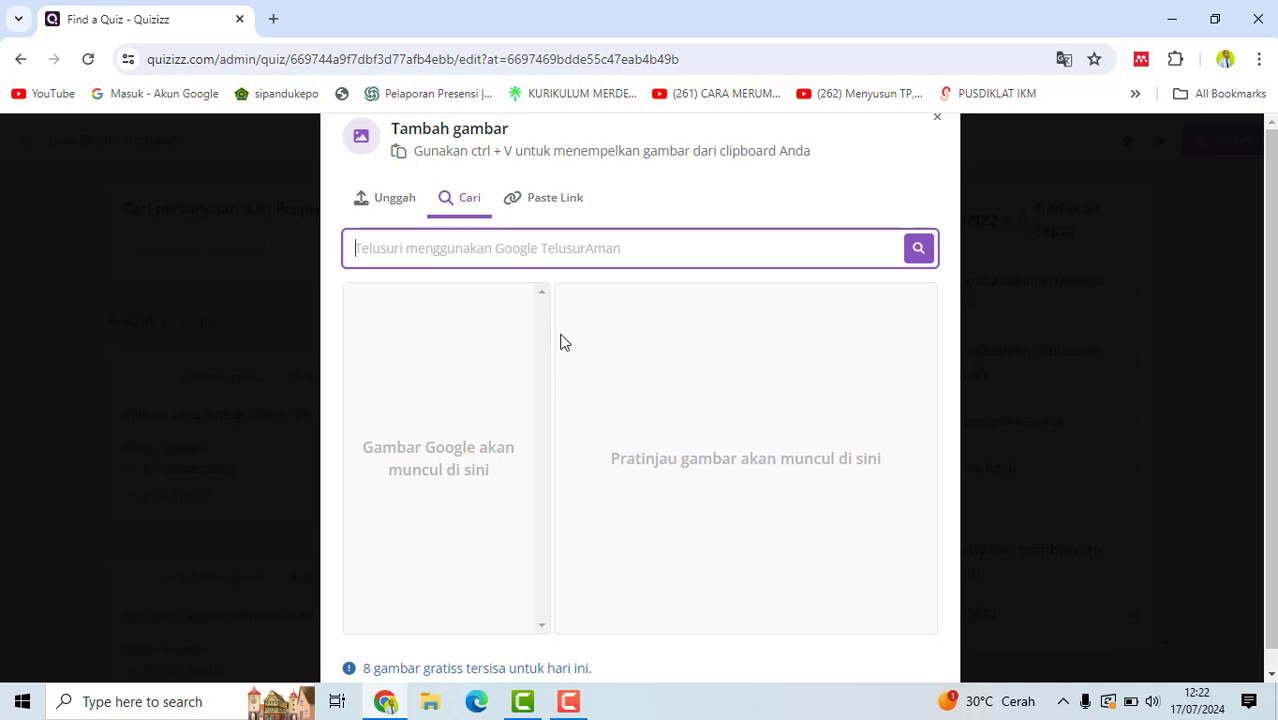
text(kuis)
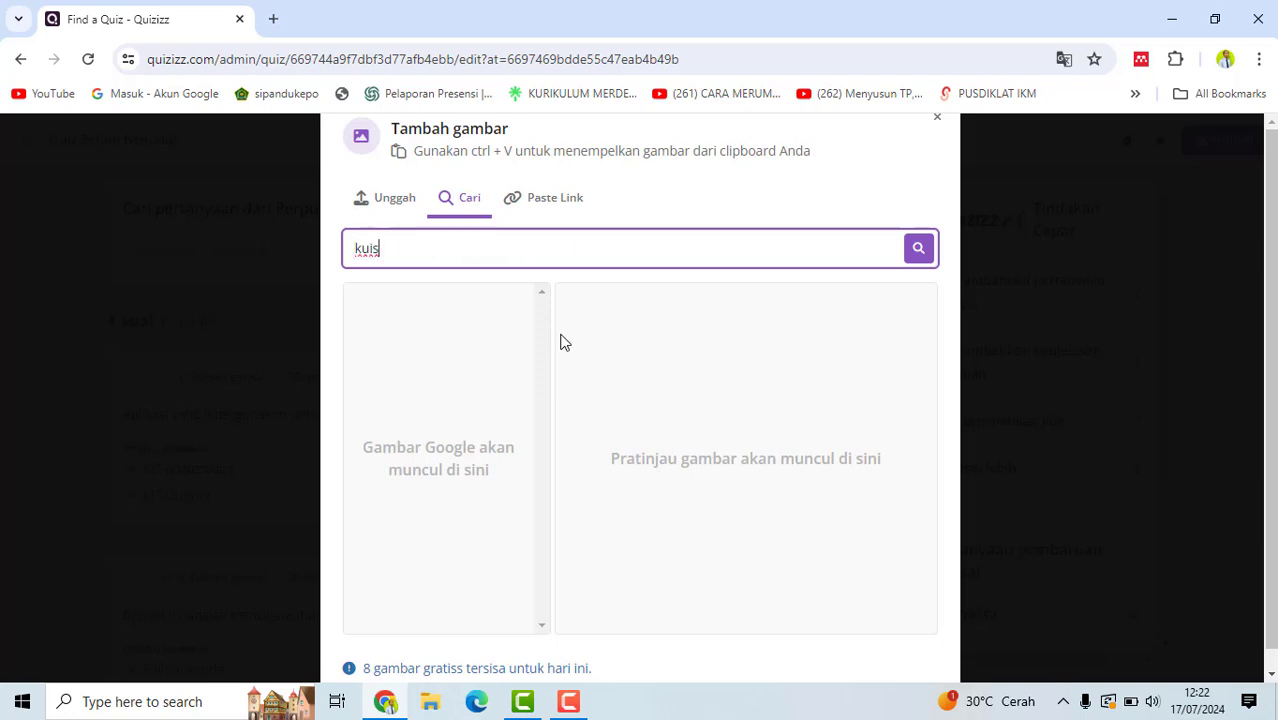
key(Return)
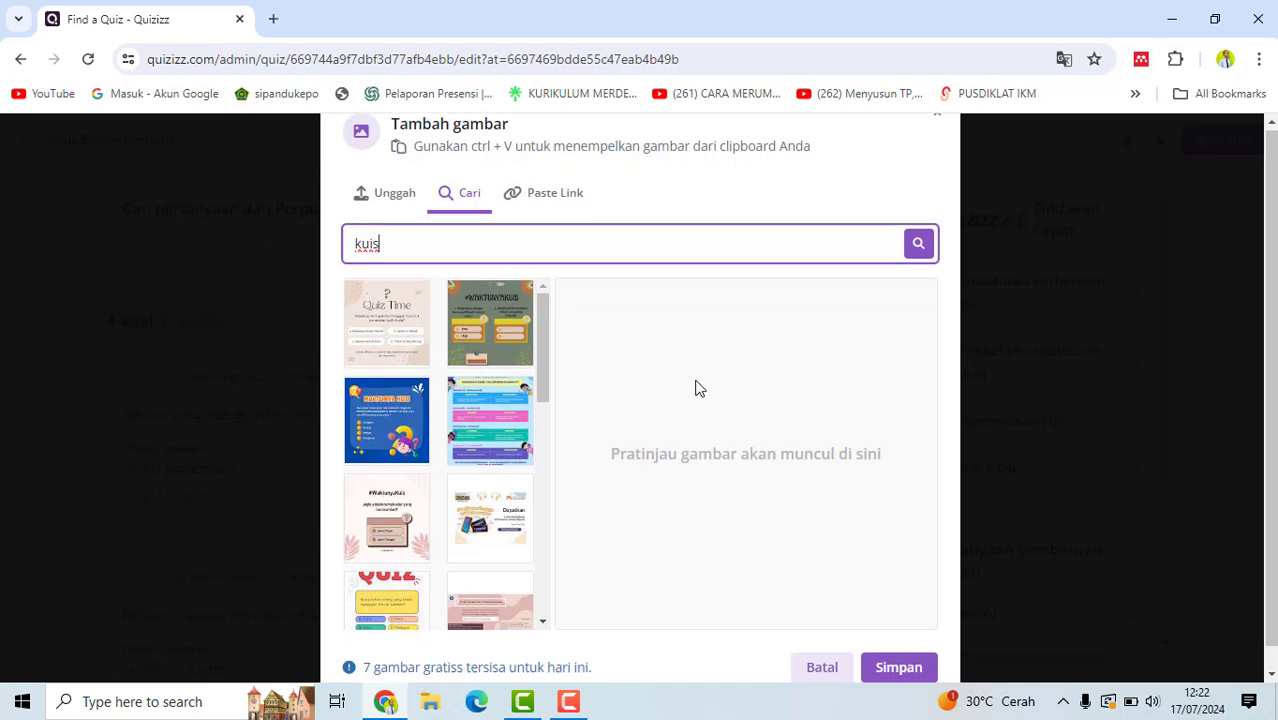
scroll(431, 499, down, 4)
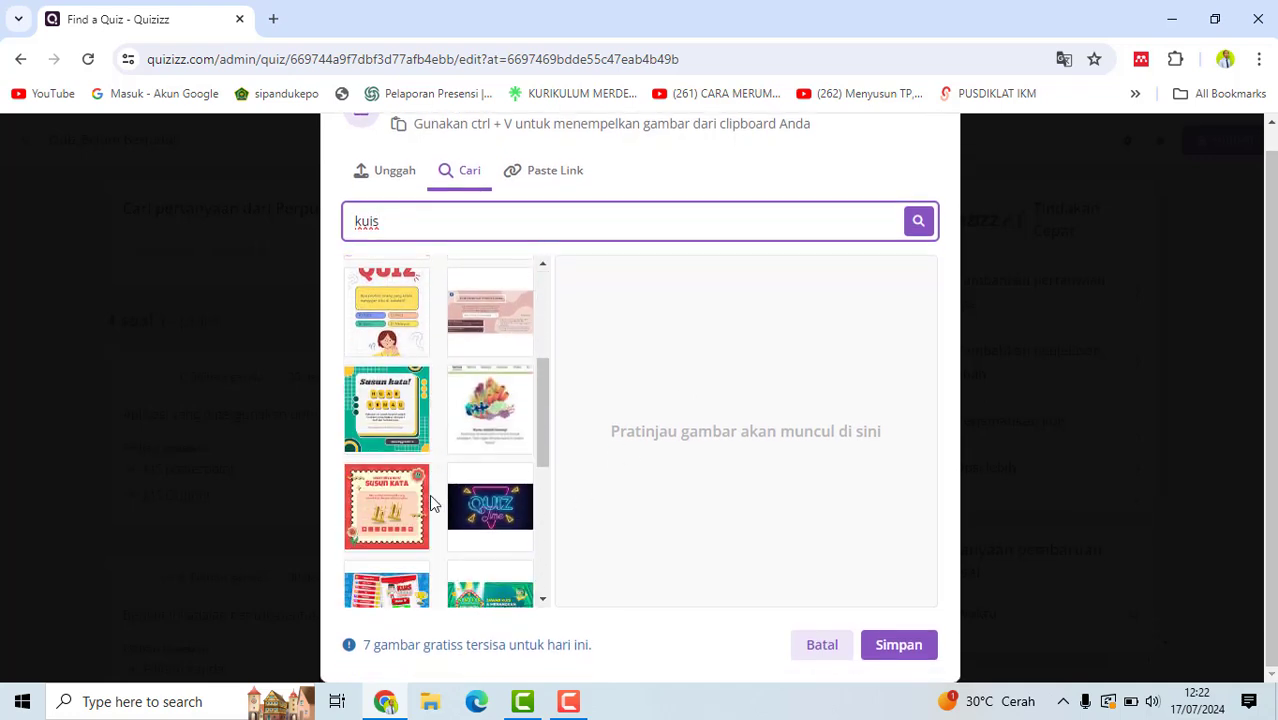
click(488, 510)
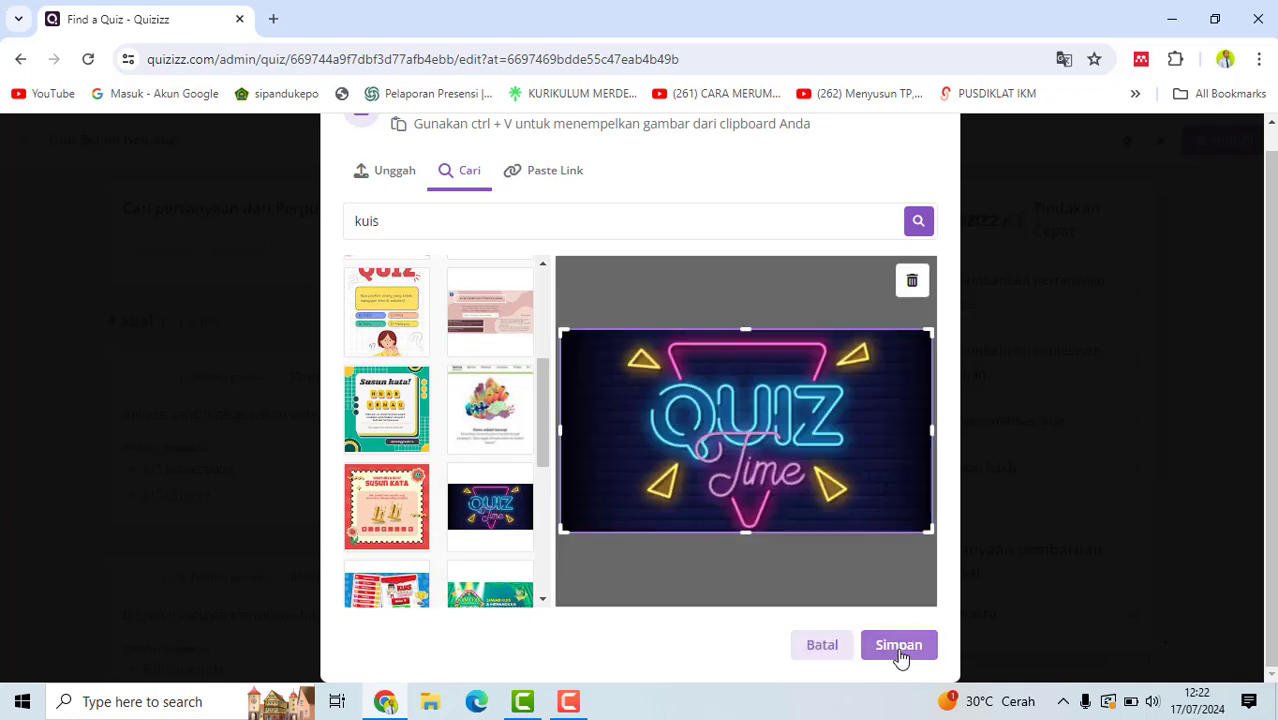
click(899, 648)
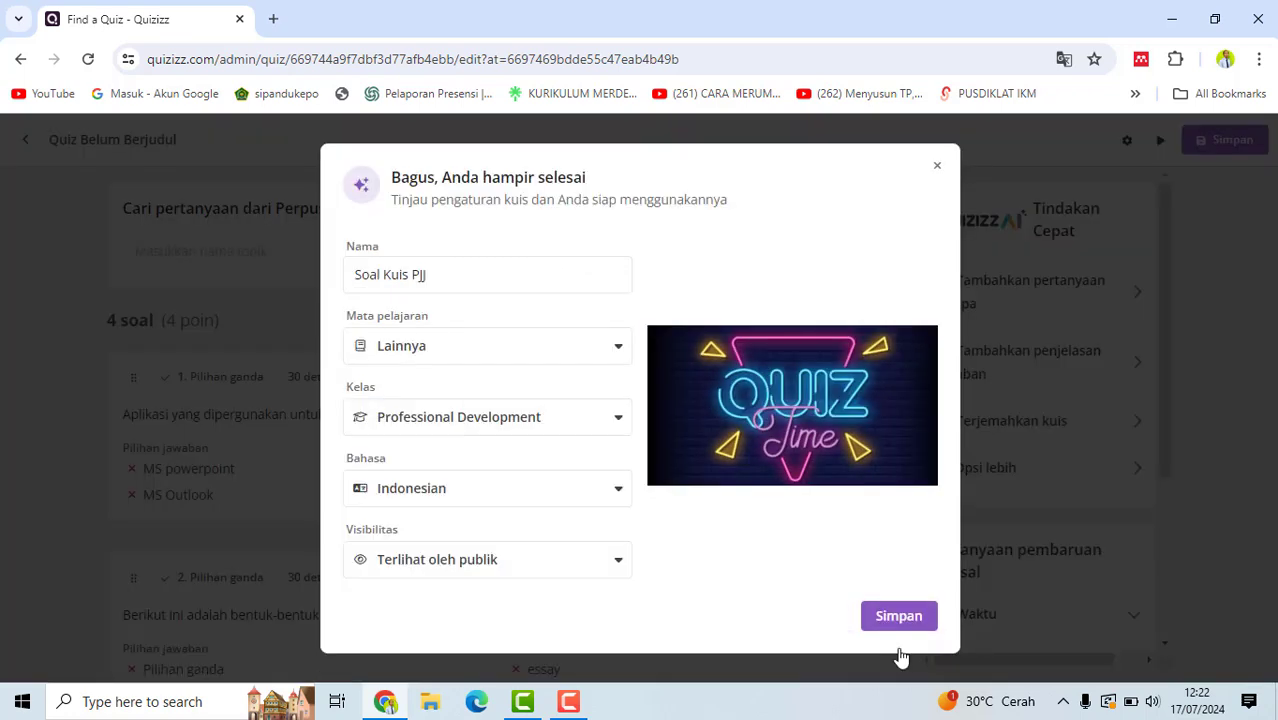
Step: Confirm the finishing dialog to save 'Soal Kuis PJJ' with its cover and settings
click(902, 618)
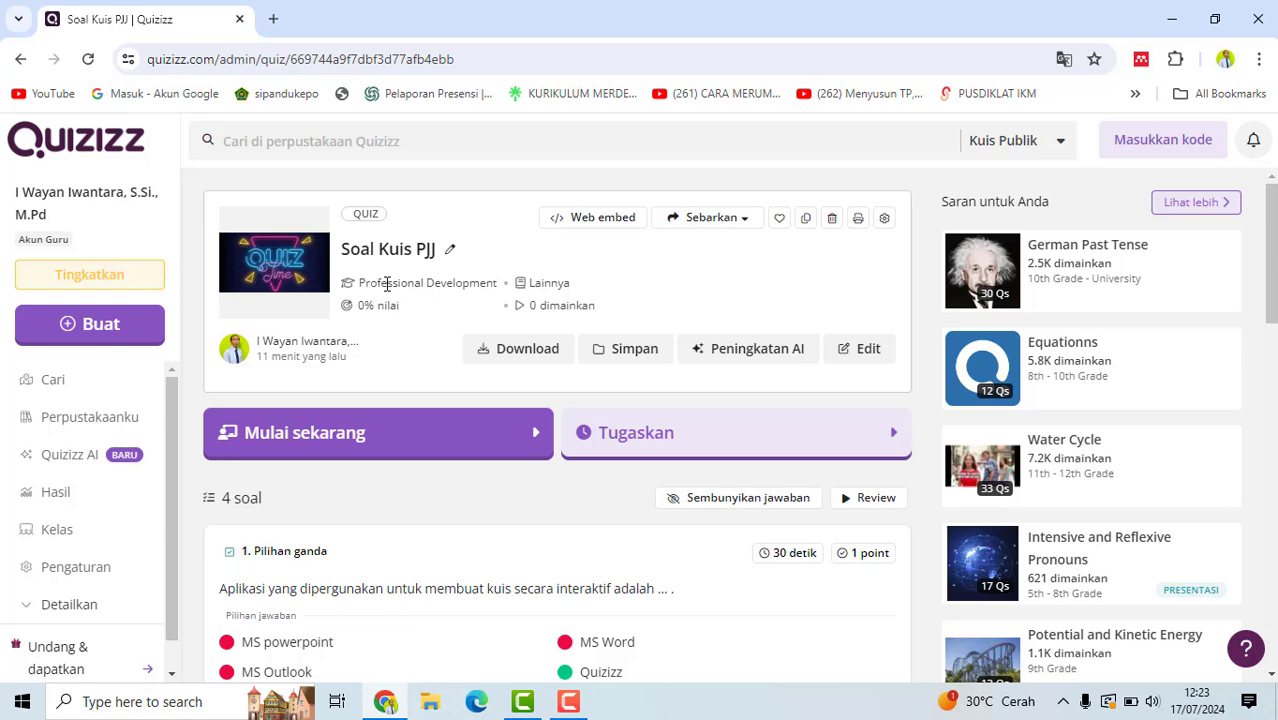
Step: Start assigning the quiz as homework with participant attempts kept at 2
click(633, 433)
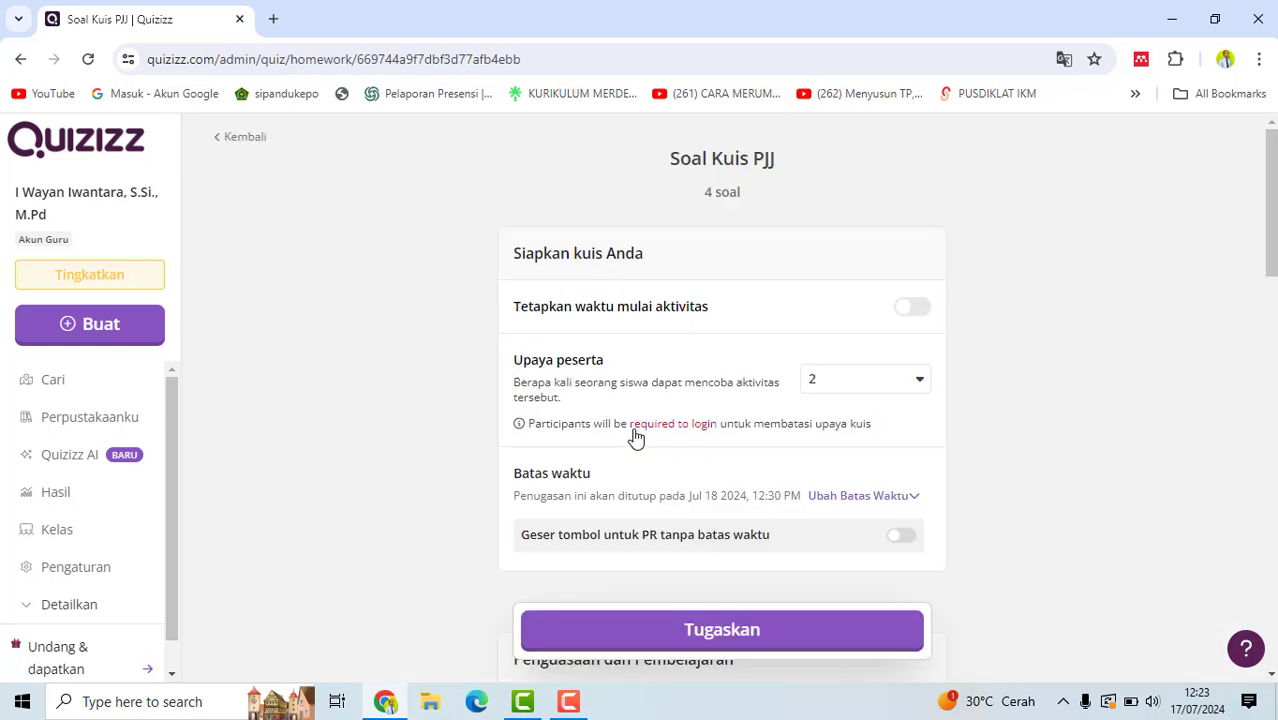
scroll(668, 360, down, 1)
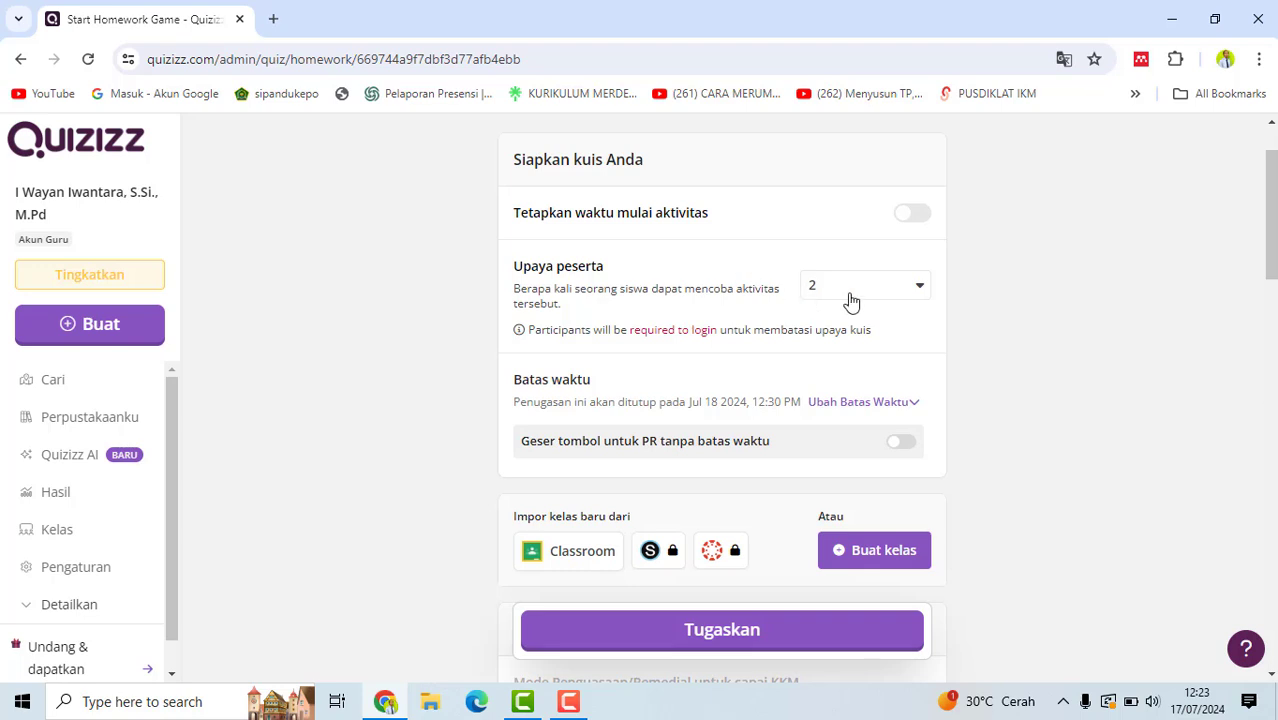
click(883, 290)
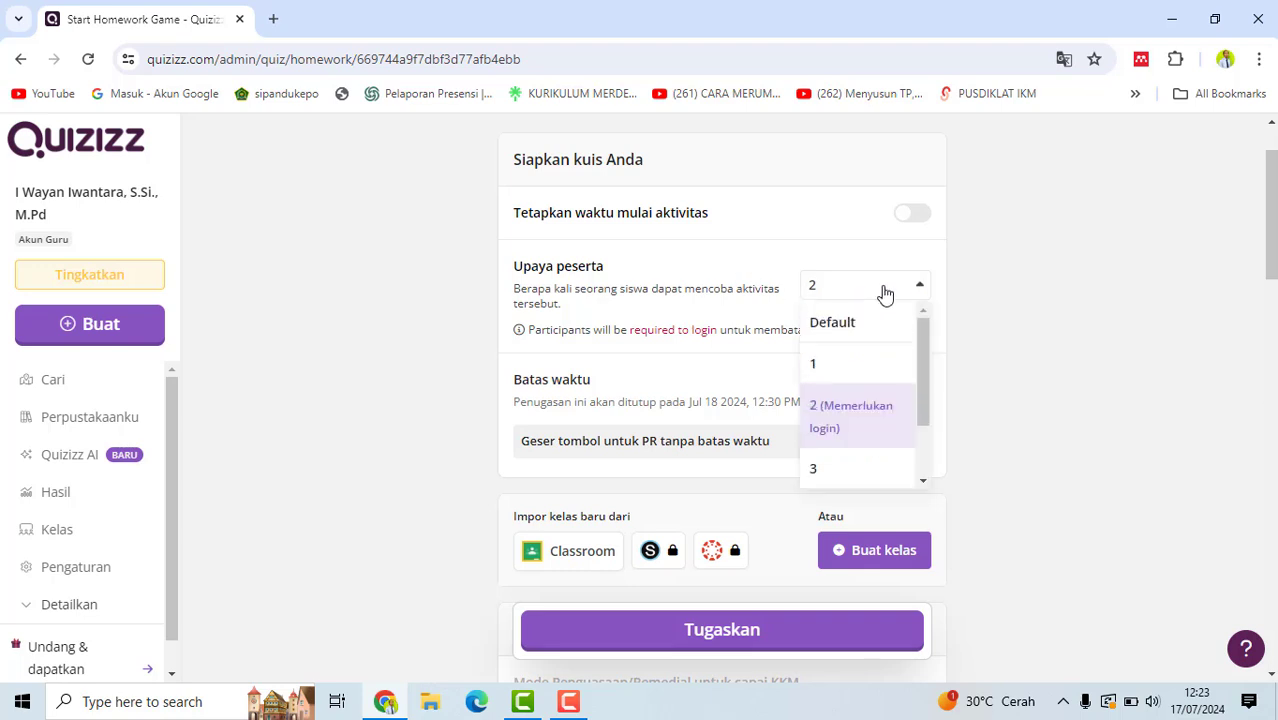
click(856, 428)
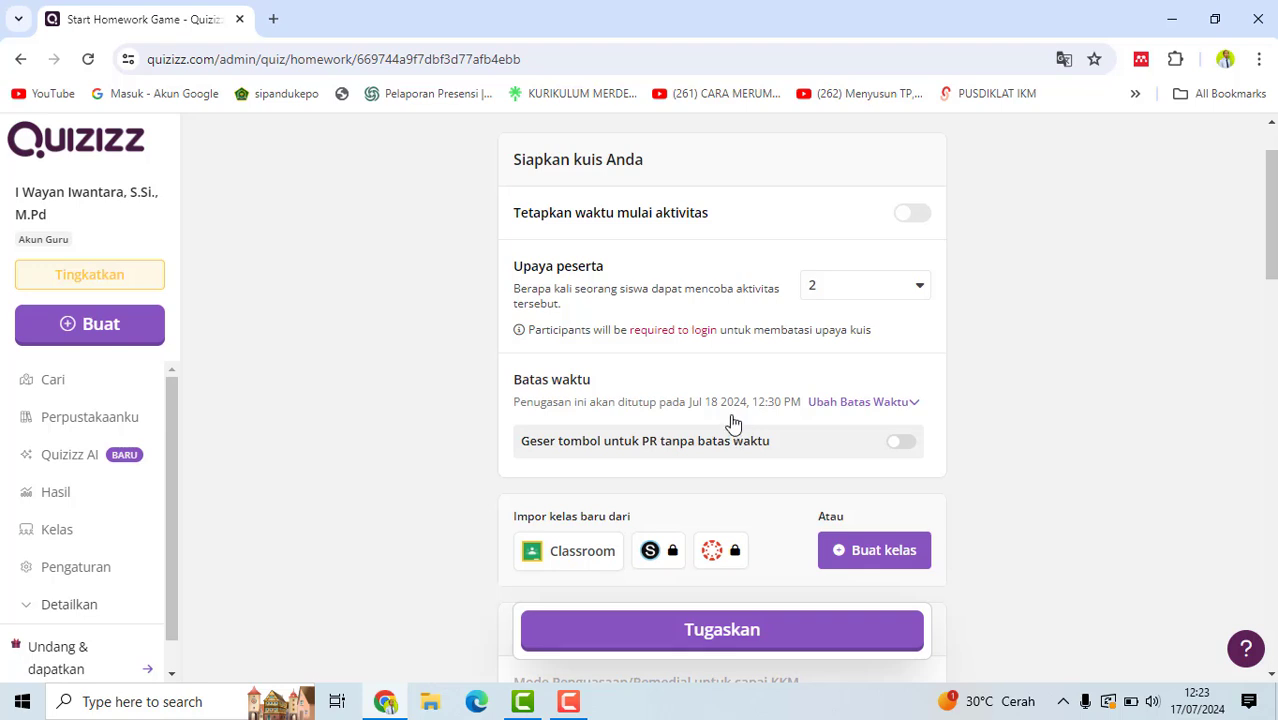
Step: Set the homework deadline time to 11:45 PM on Jul 18
click(884, 405)
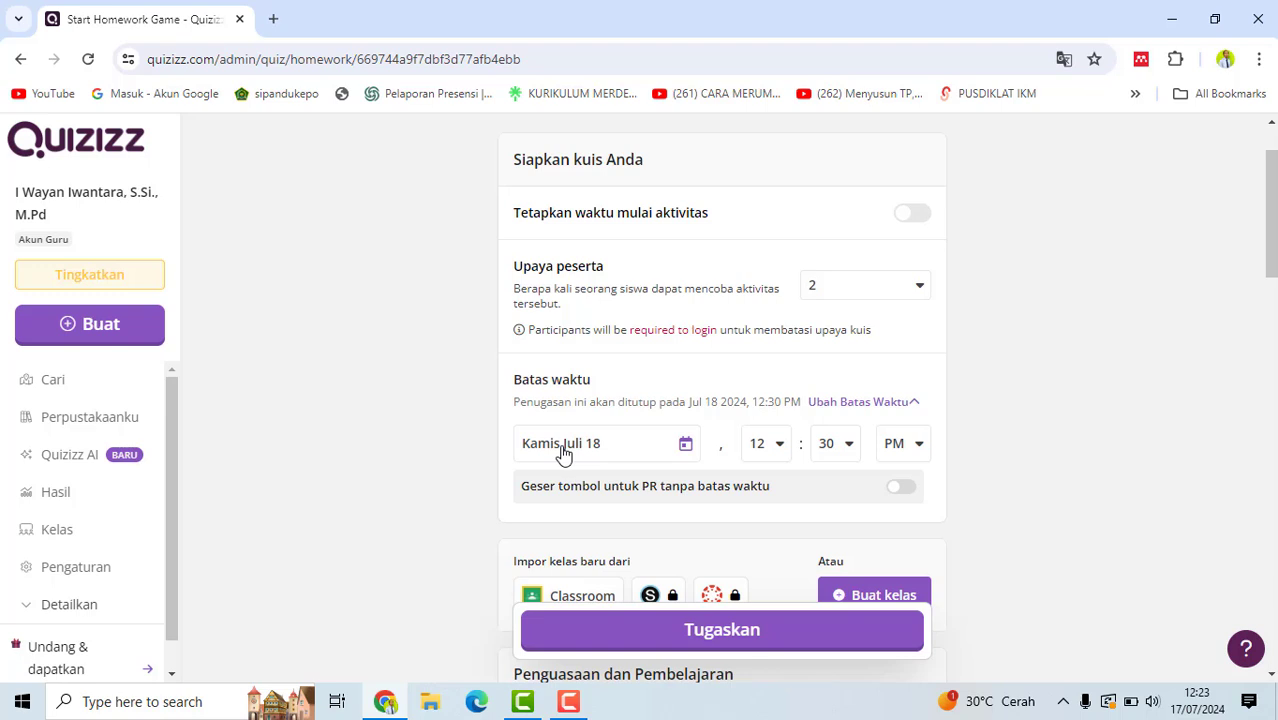
click(776, 446)
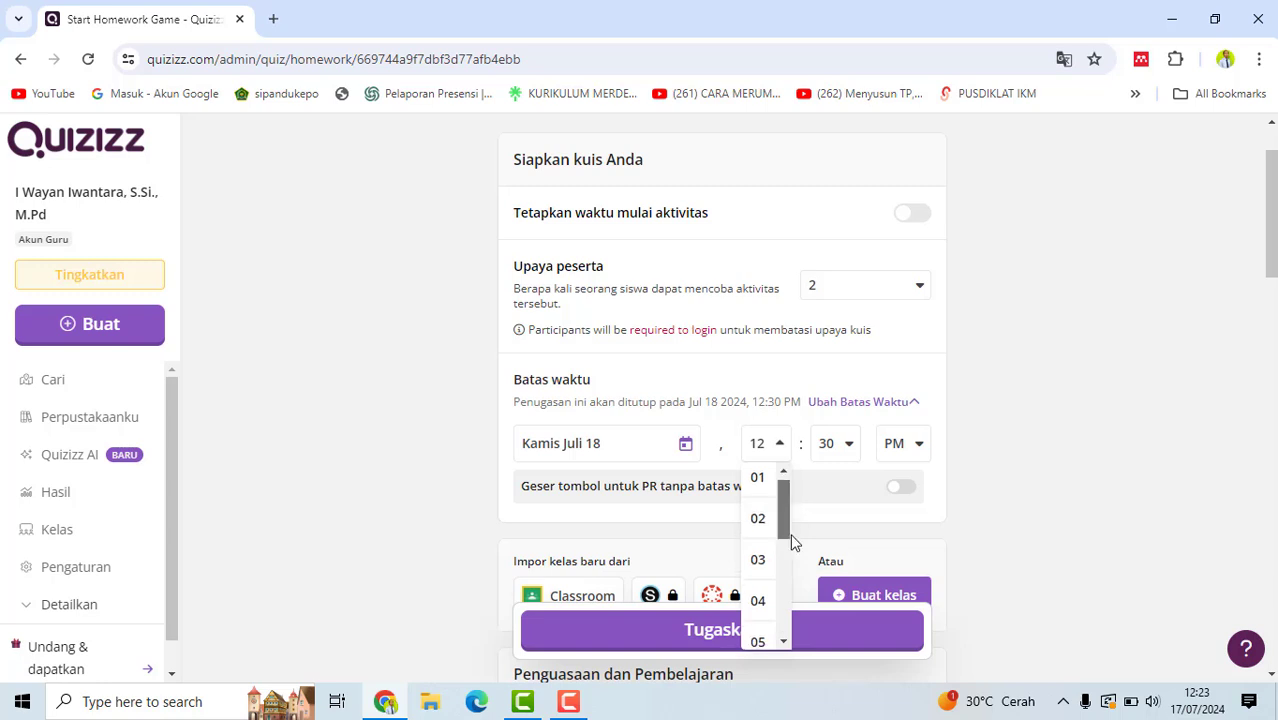
drag(793, 541, 806, 645)
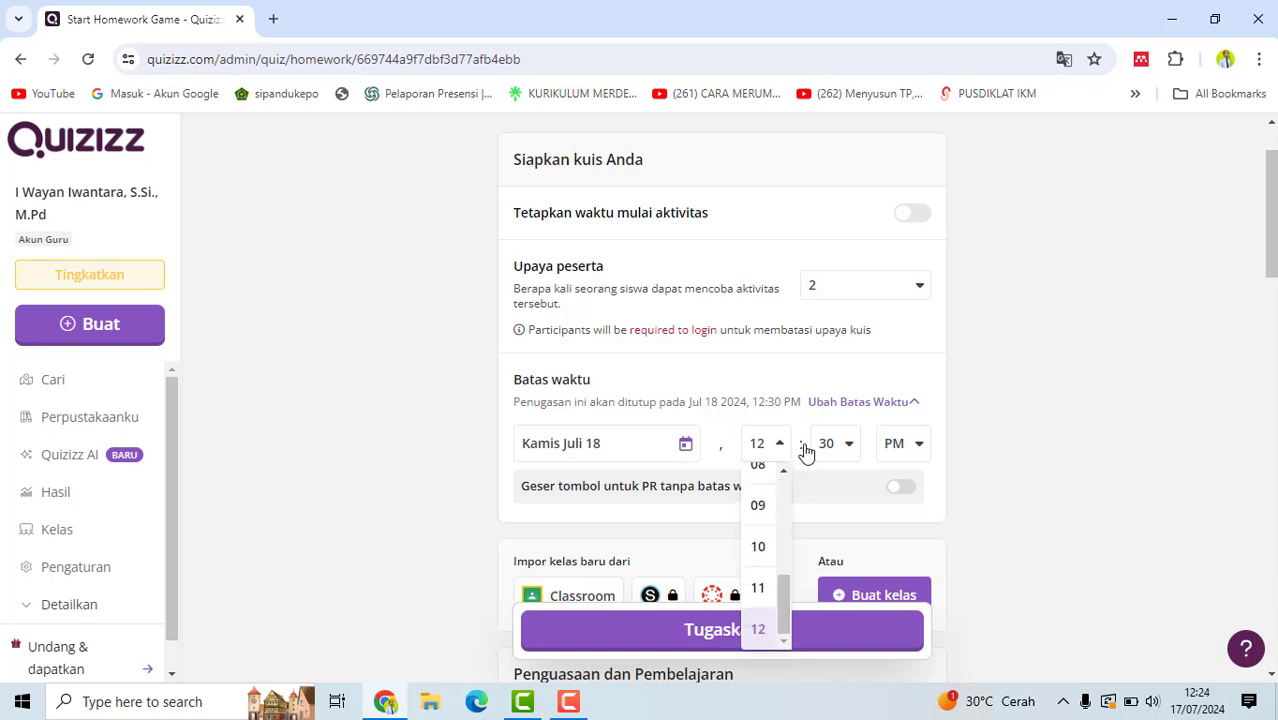
click(759, 588)
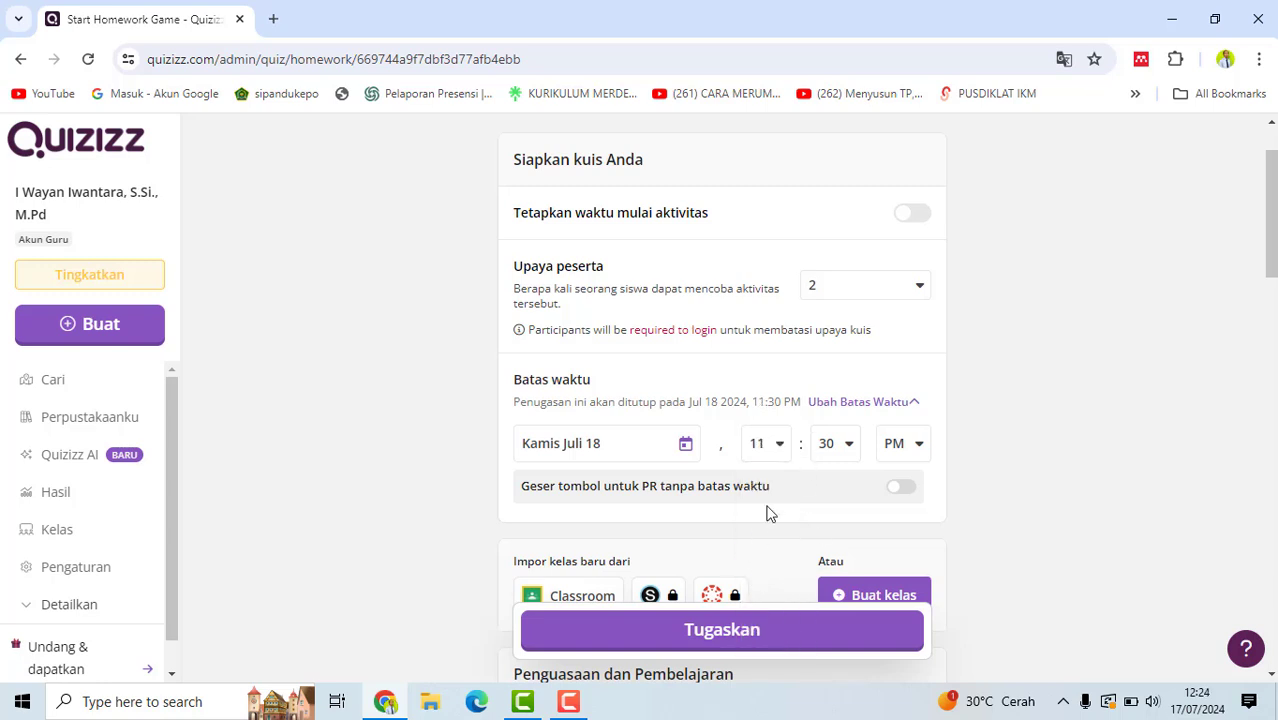
click(826, 445)
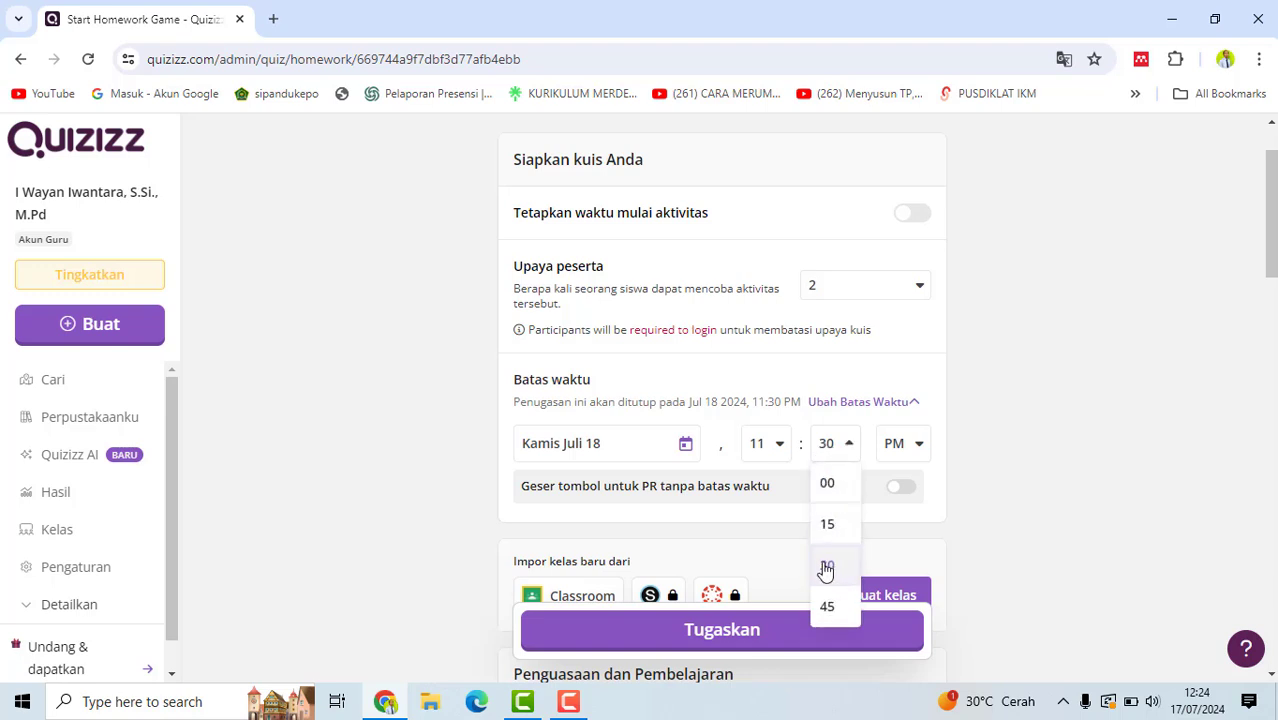
click(826, 606)
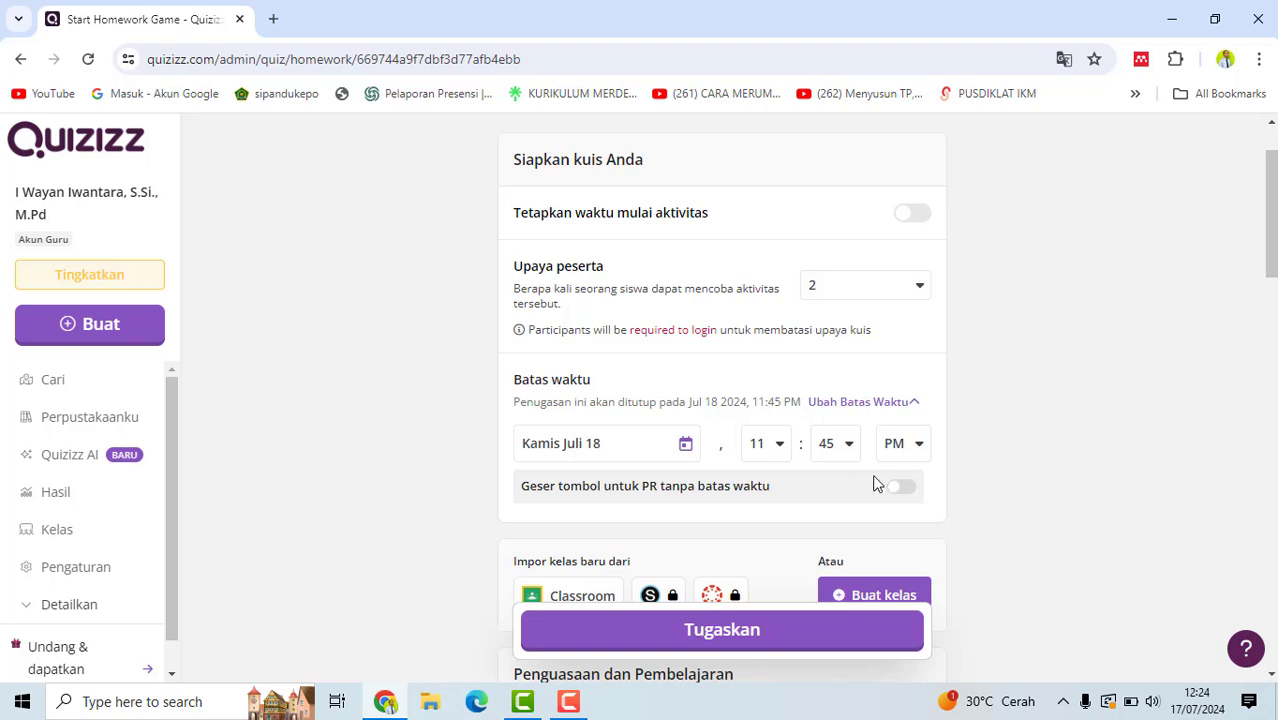
scroll(797, 549, down, 1)
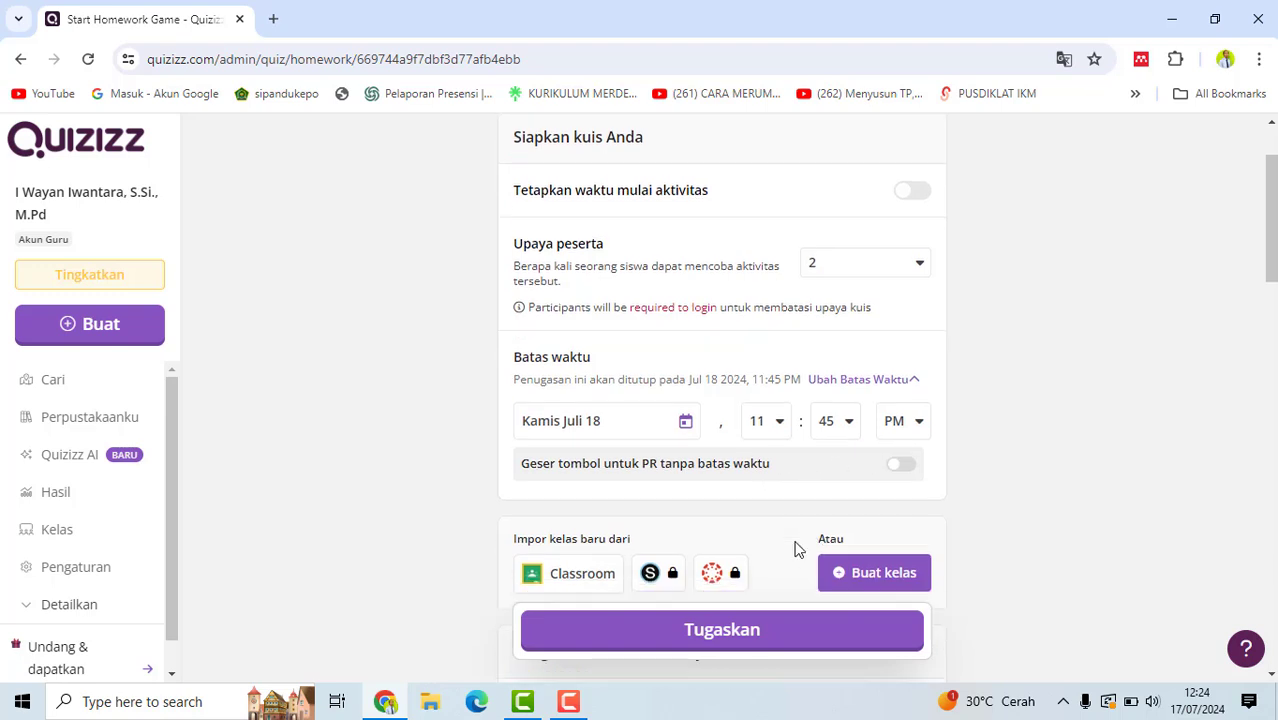
scroll(797, 549, down, 2)
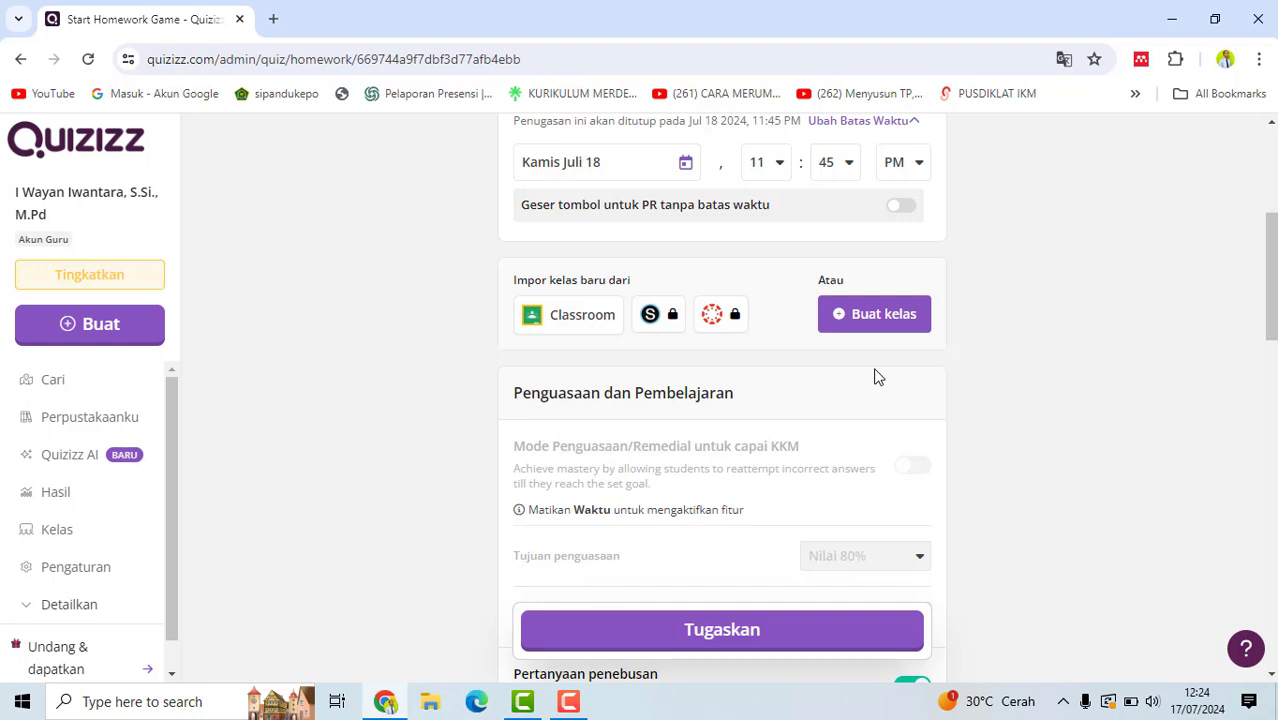
scroll(875, 377, up, 1)
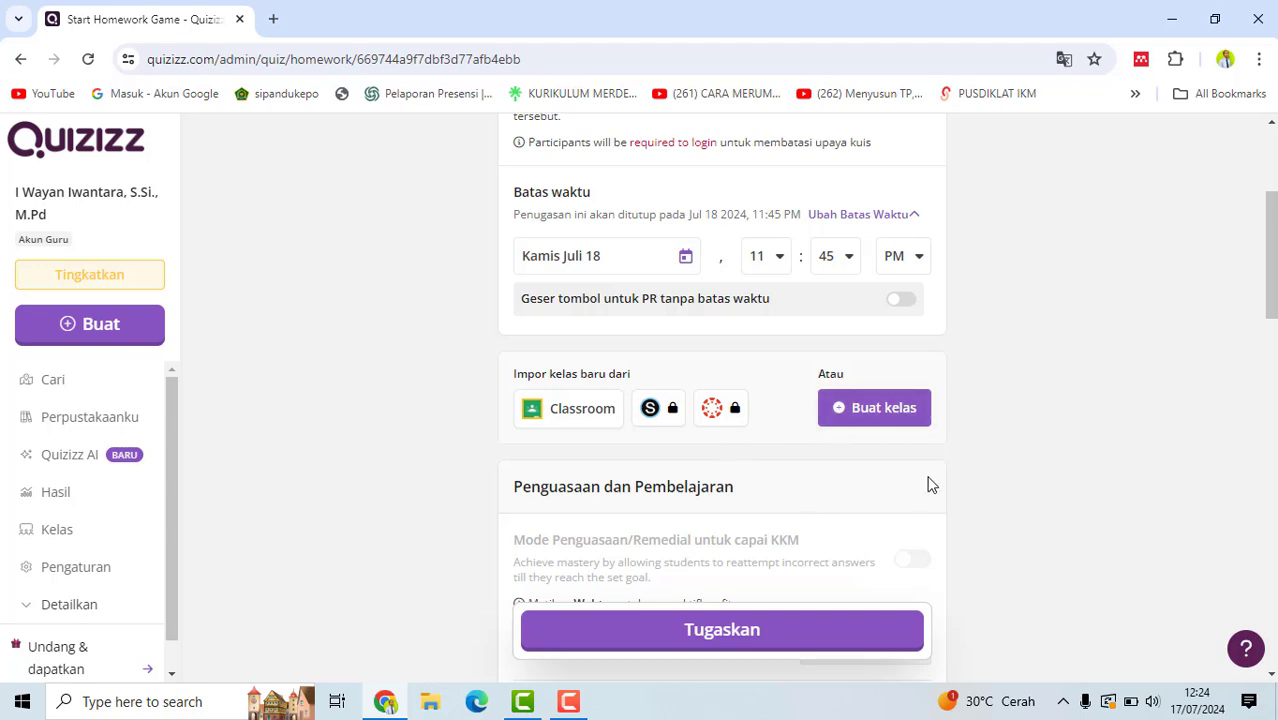
scroll(930, 485, down, 2)
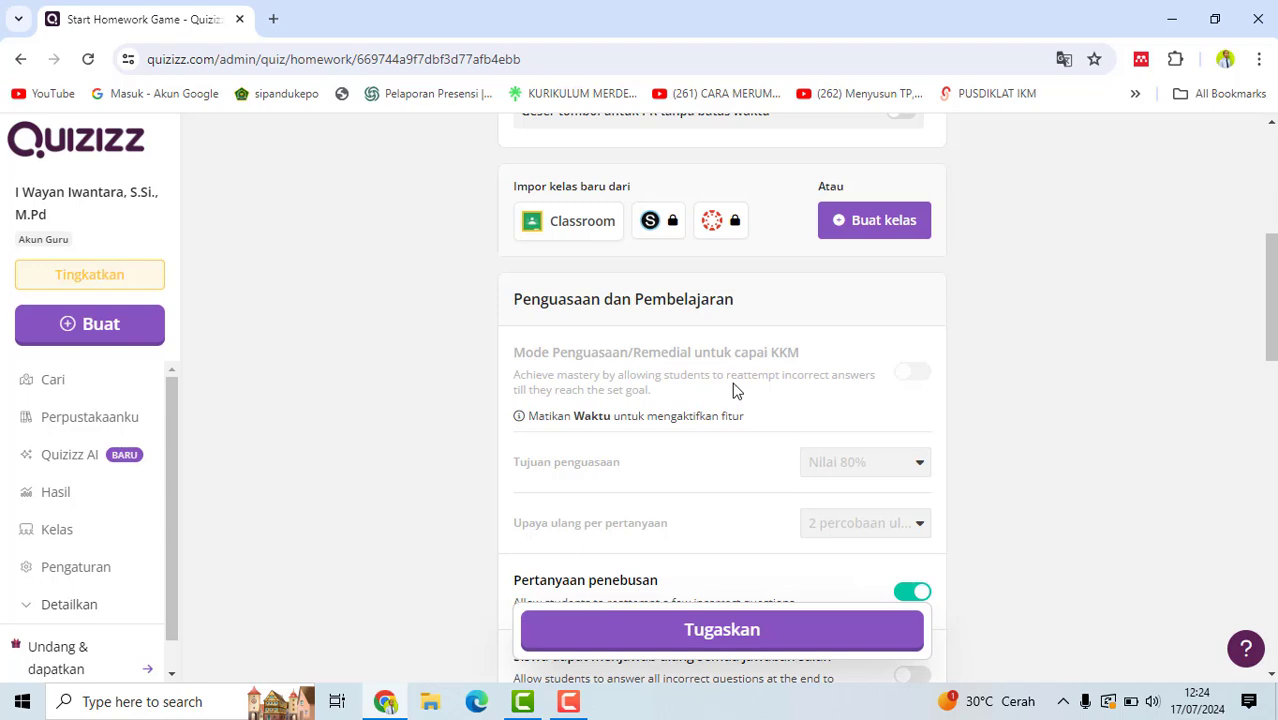
scroll(895, 475, down, 2)
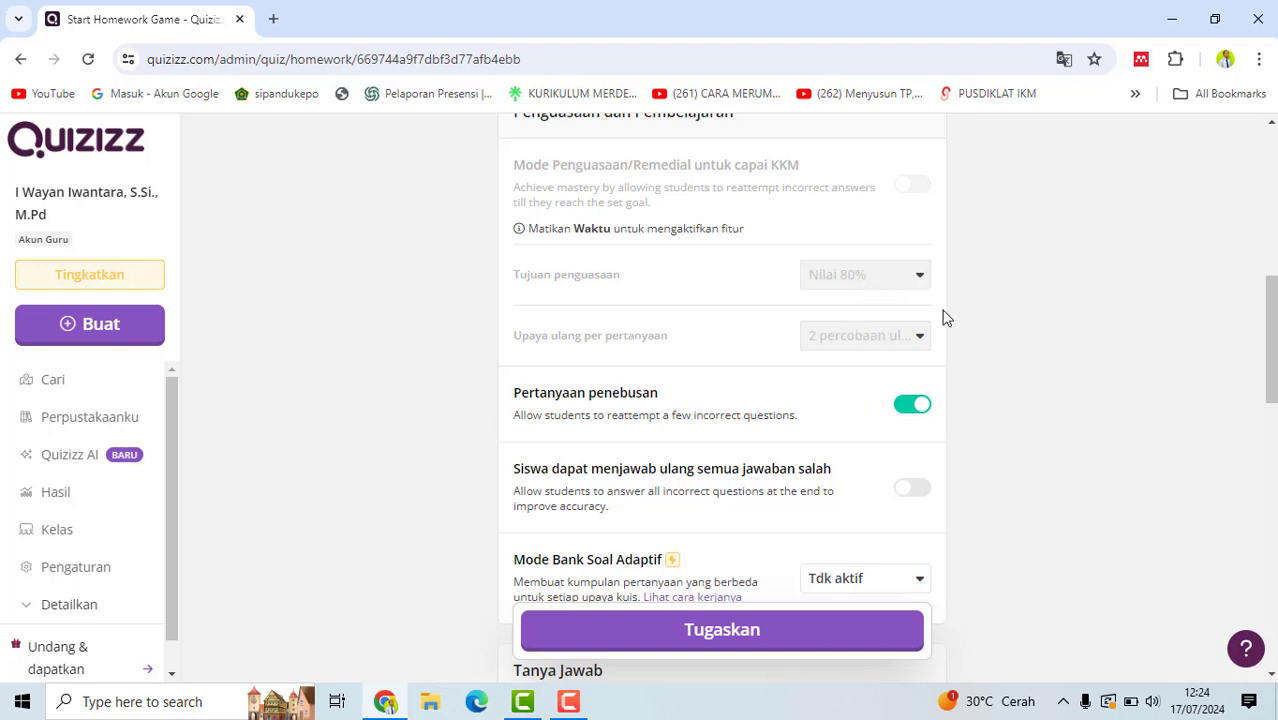
scroll(982, 345, up, 3)
scroll(980, 346, down, 3)
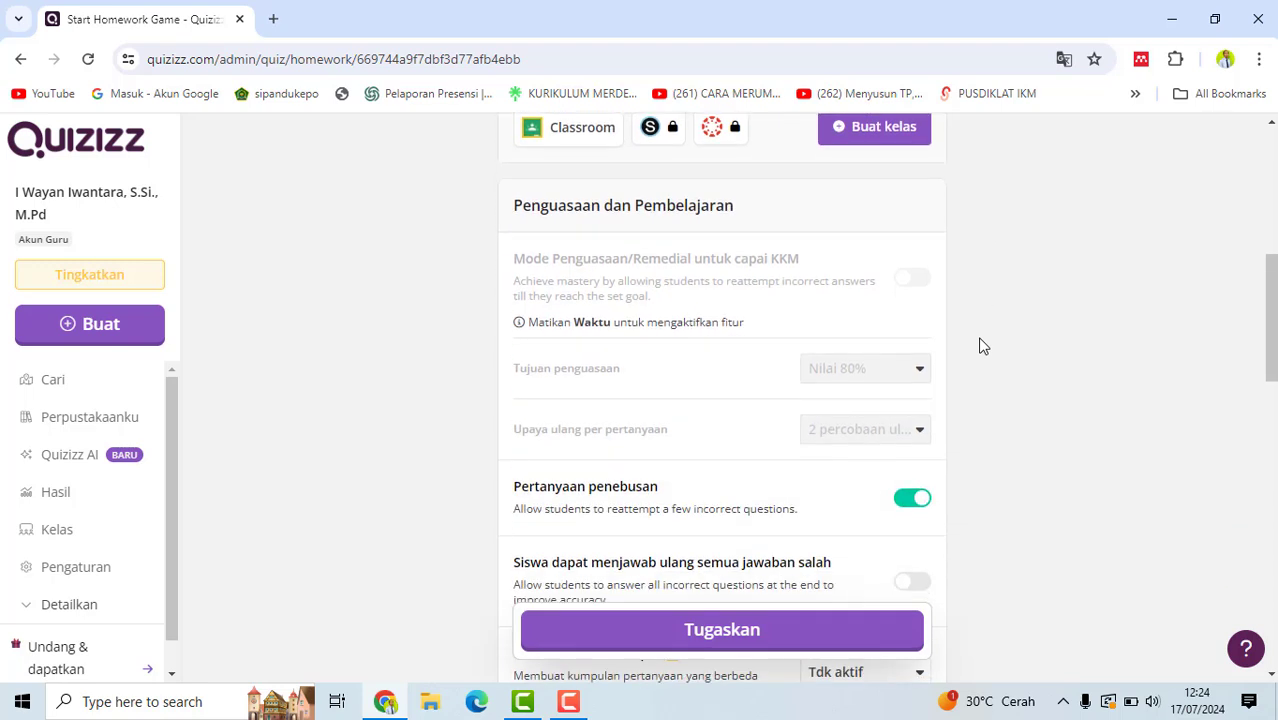
scroll(980, 346, down, 1)
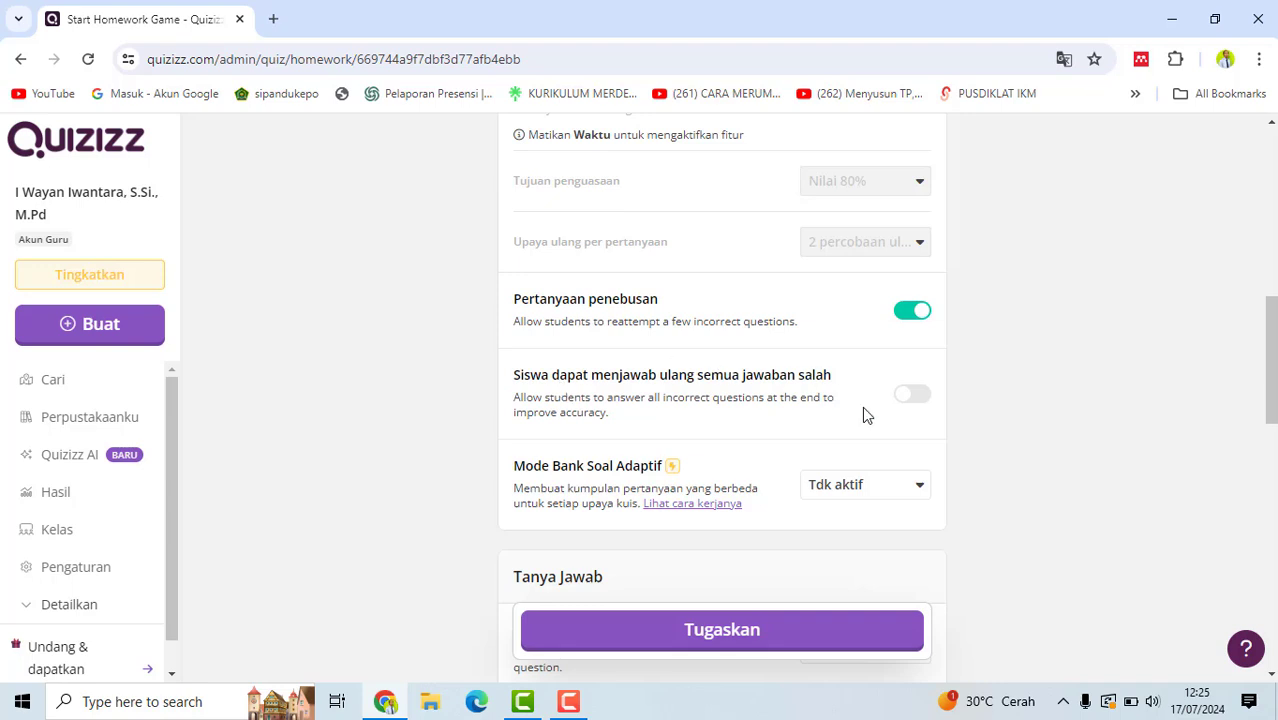
scroll(866, 415, down, 1)
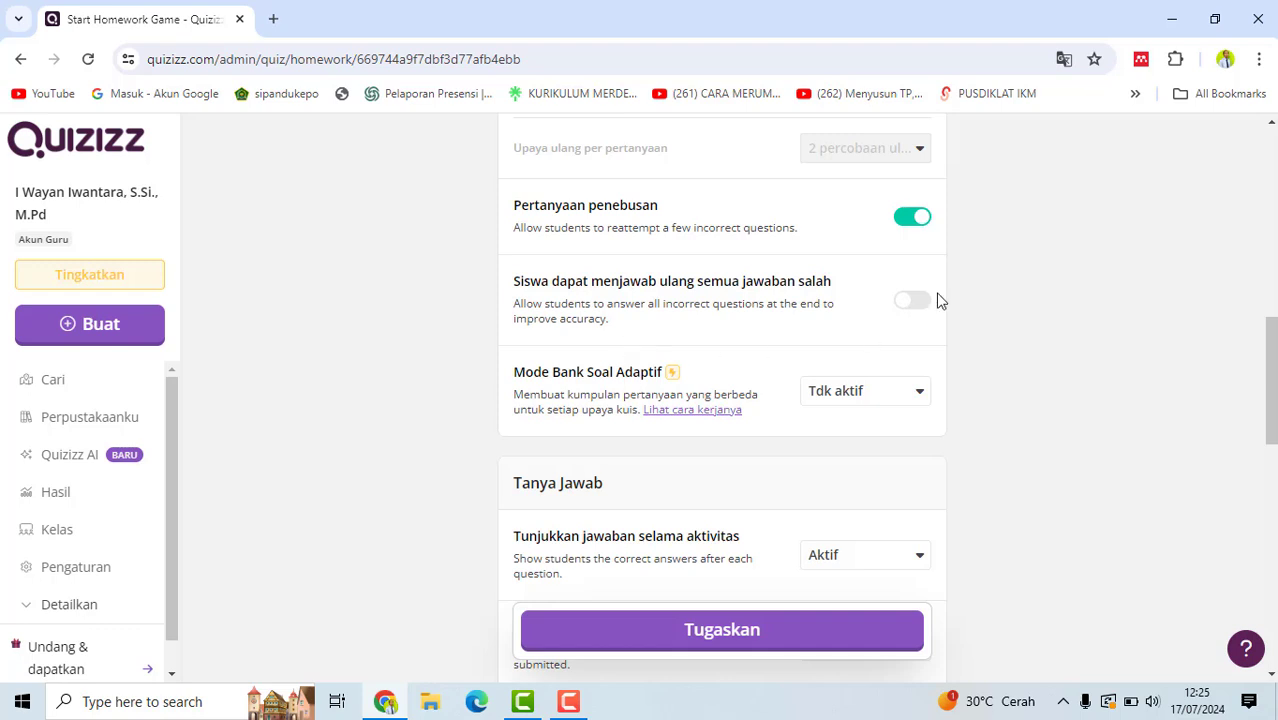
scroll(862, 428, down, 1)
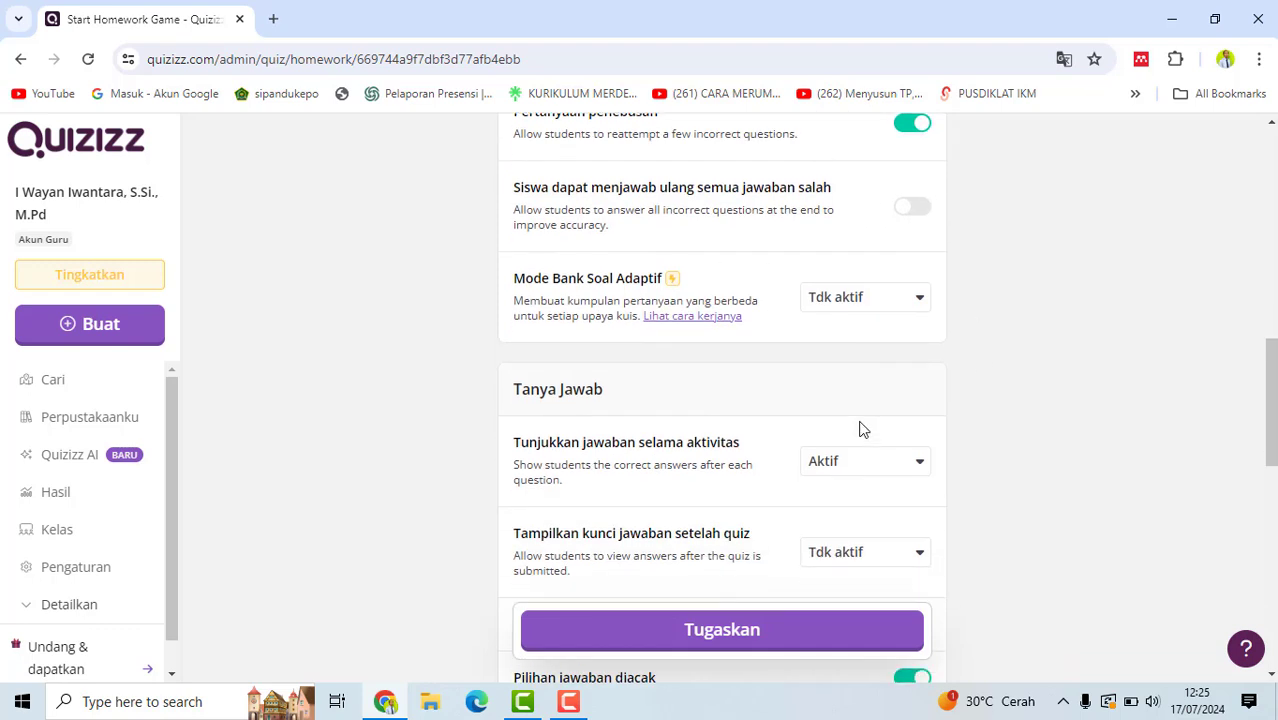
scroll(862, 428, down, 2)
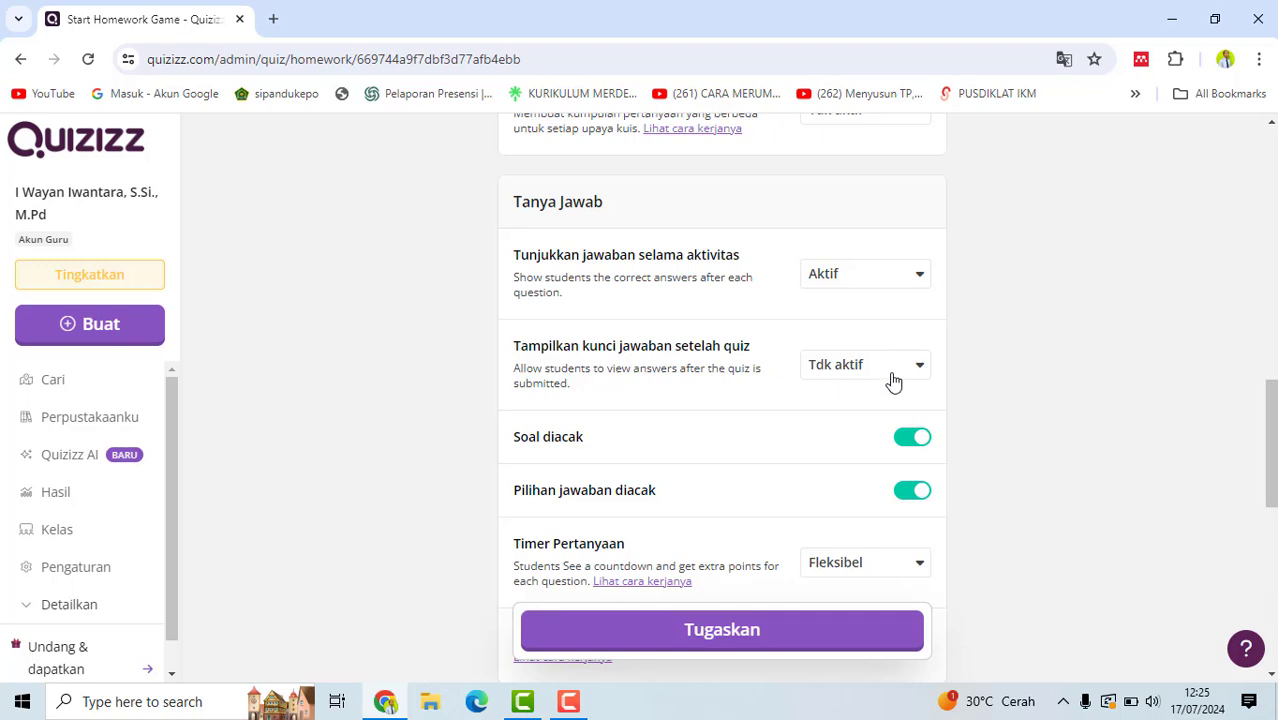
scroll(842, 432, down, 2)
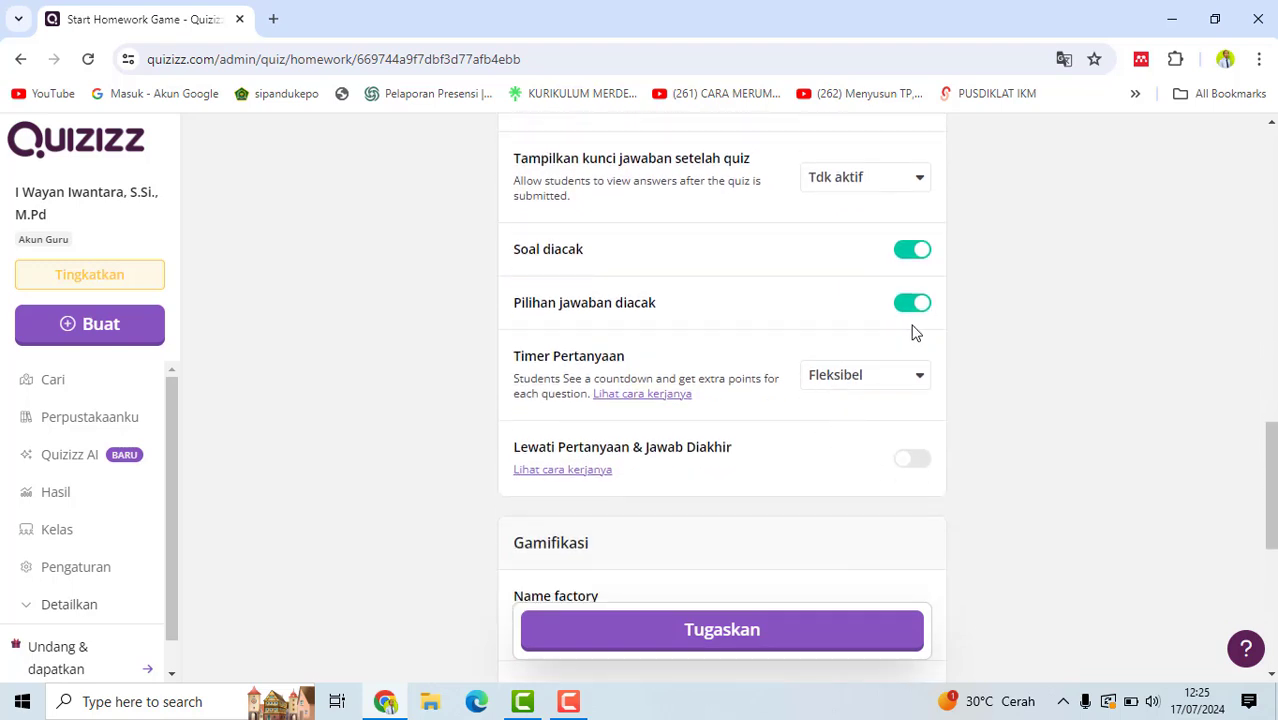
scroll(915, 332, down, 2)
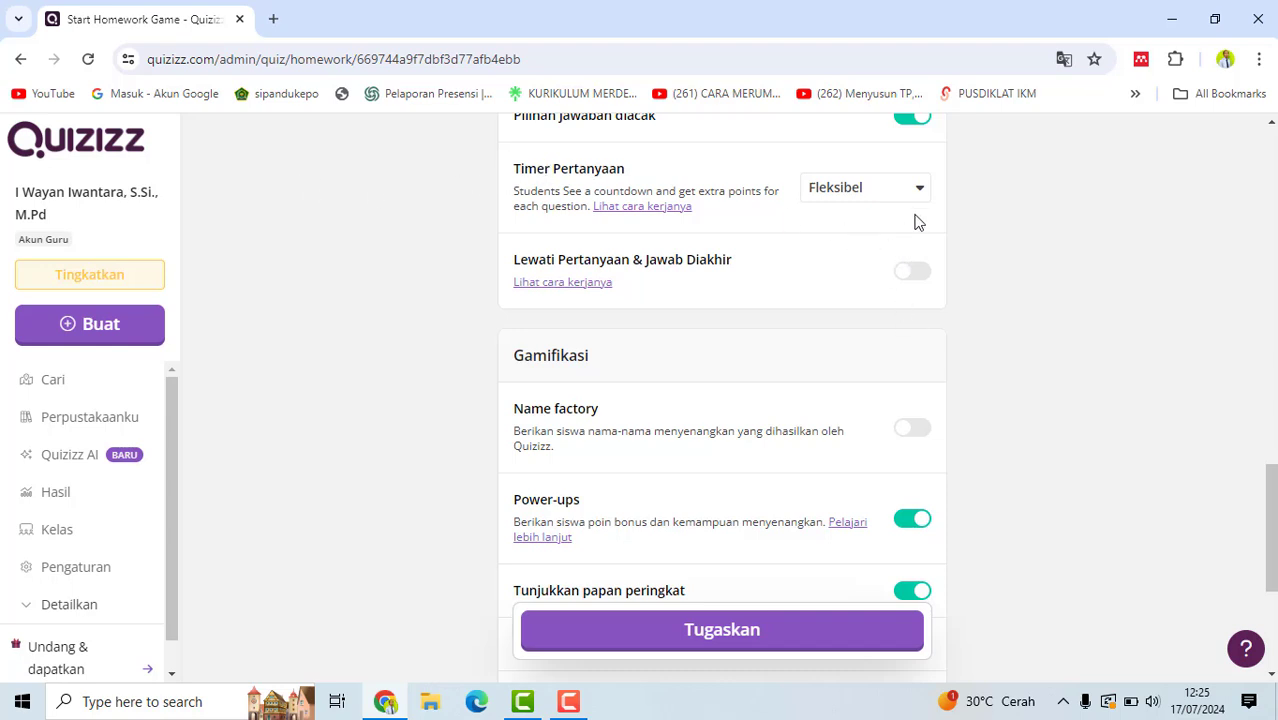
scroll(915, 222, down, 2)
scroll(915, 222, down, 1)
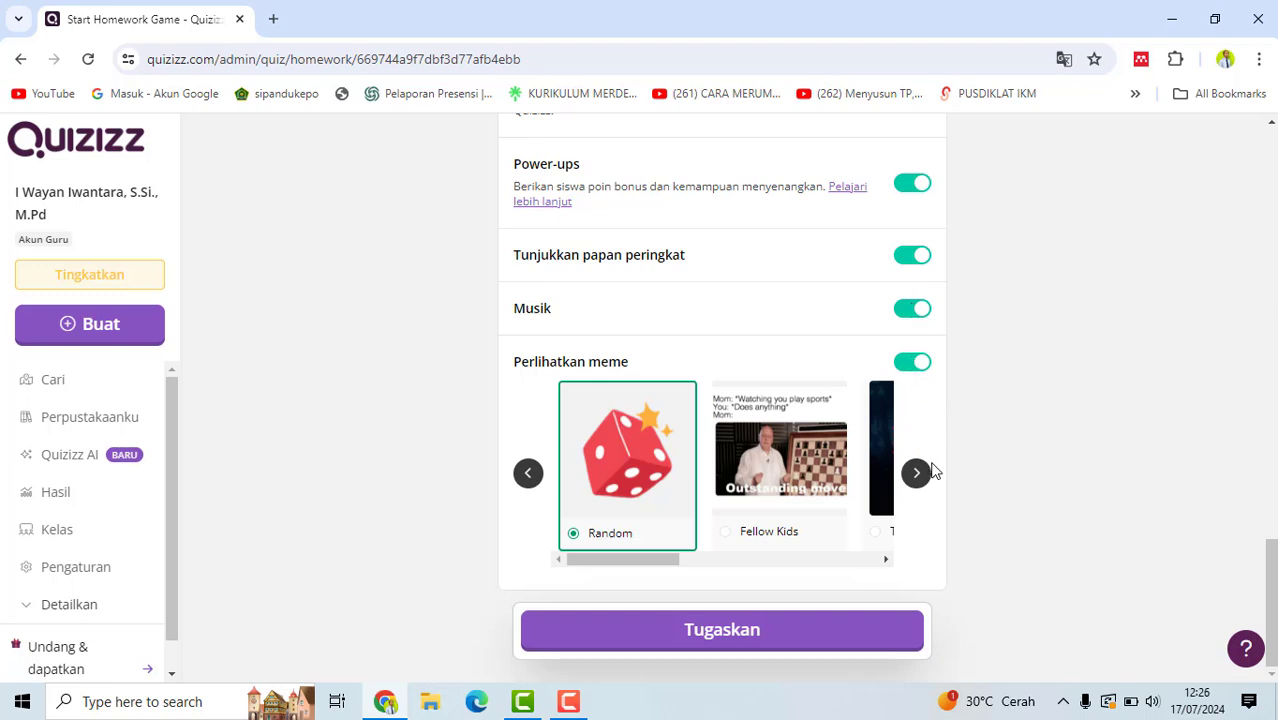
Step: Assign Soal Kuis PJJ as homework, copy its join link, and open a new Chrome tab
click(728, 642)
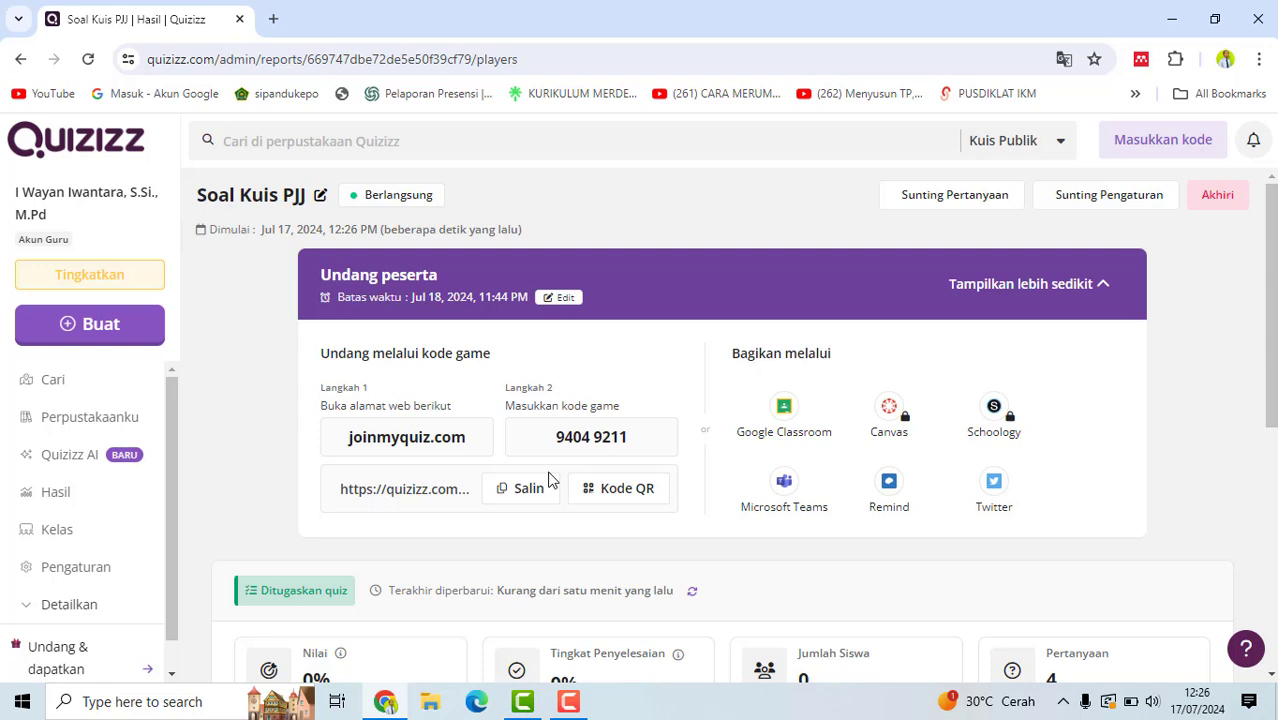
click(548, 492)
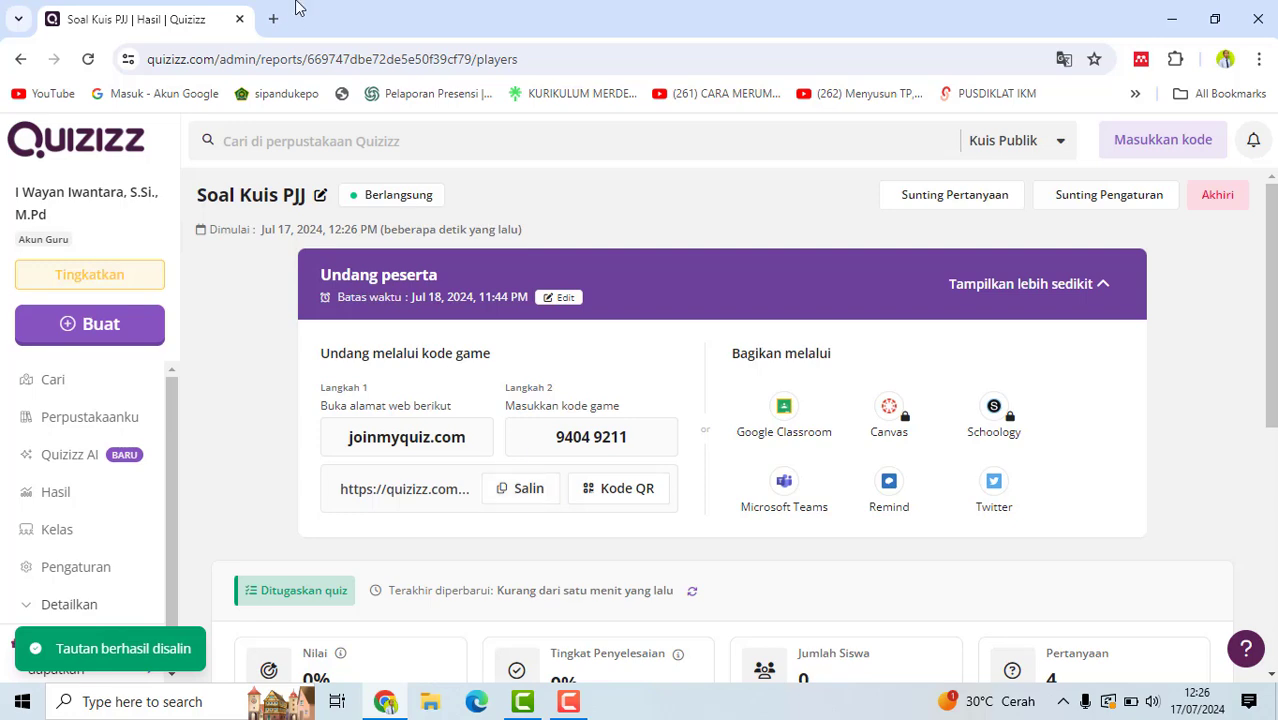
click(273, 19)
Step: Go to pjj.kemenag.go.id and log in with the saved credentials
click(269, 56)
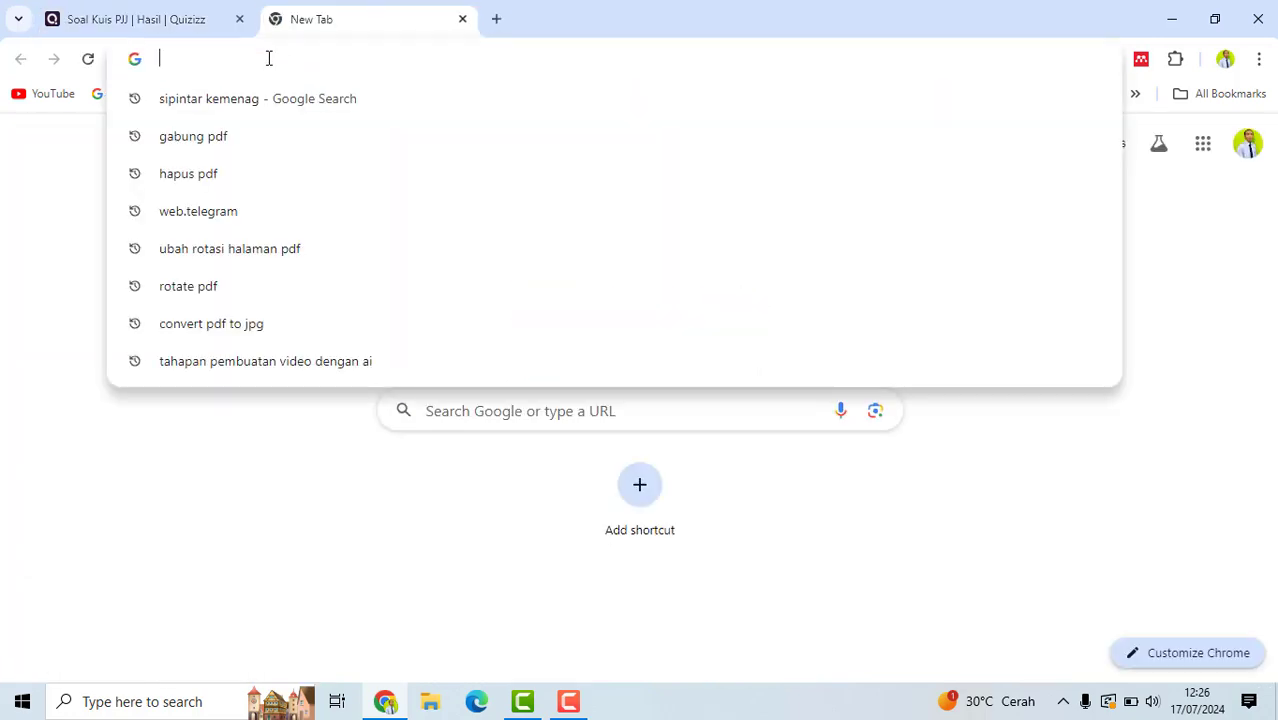
text(pjj)
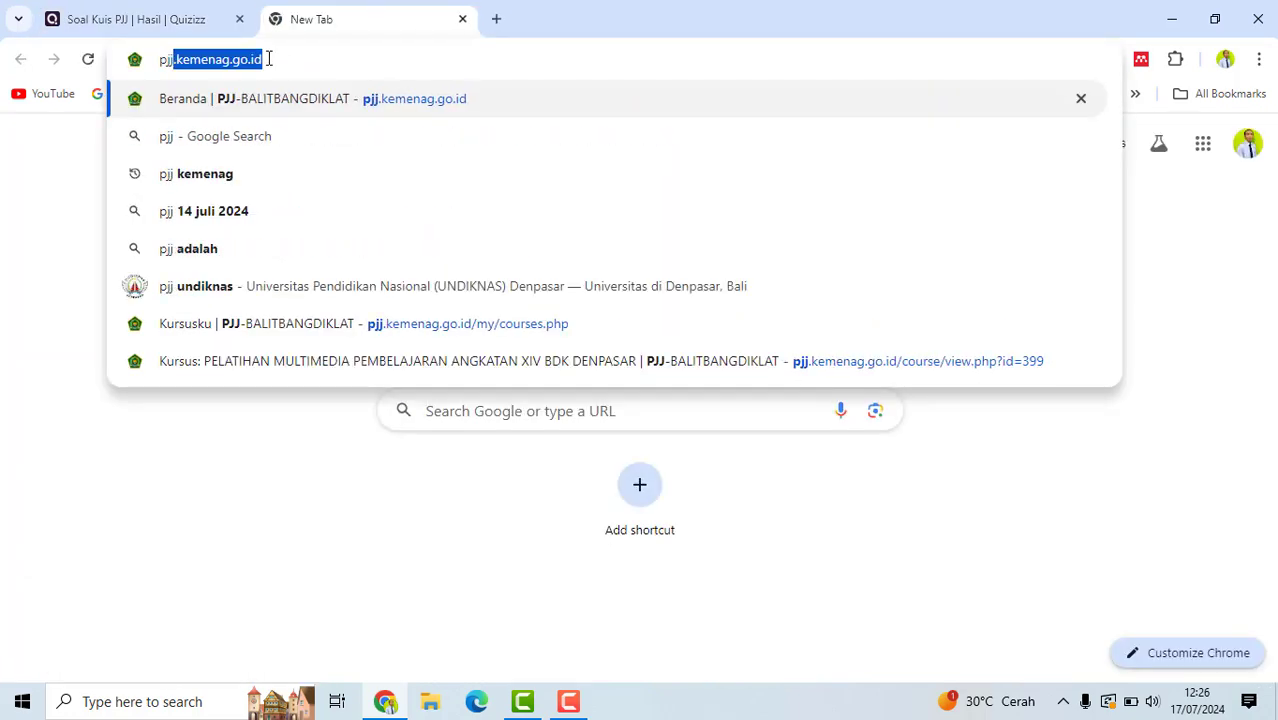
key(Return)
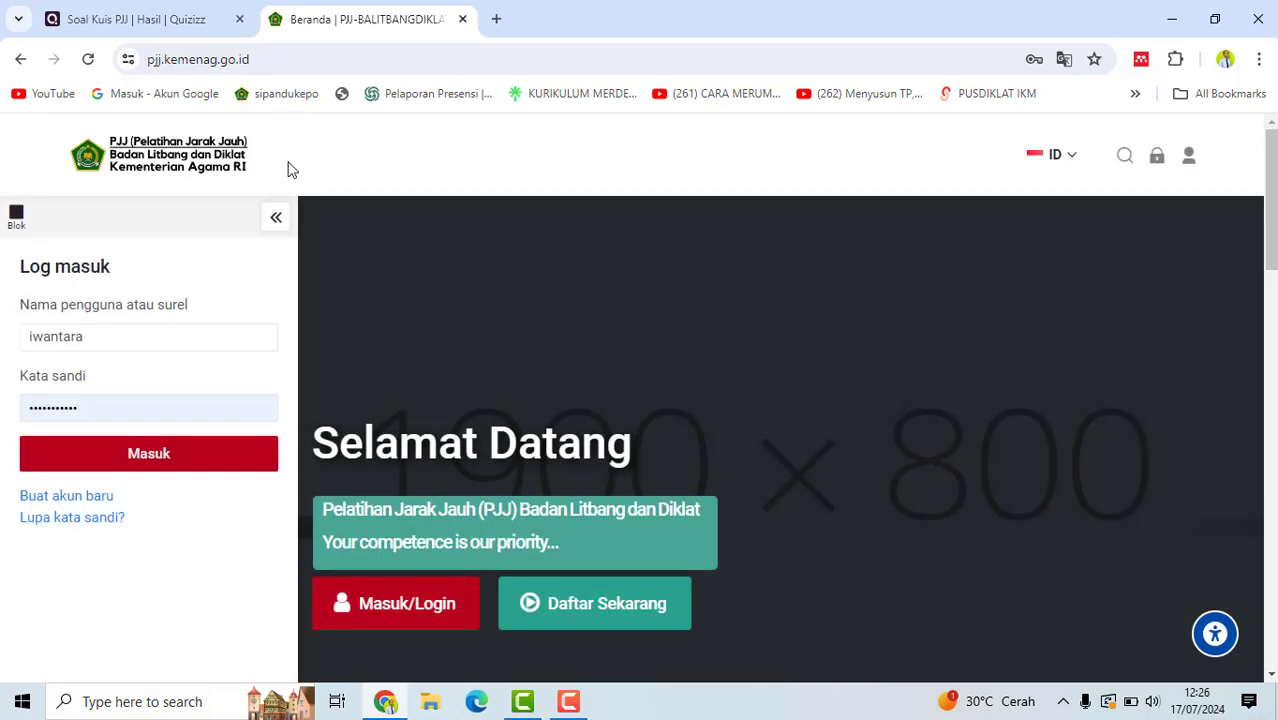
click(205, 460)
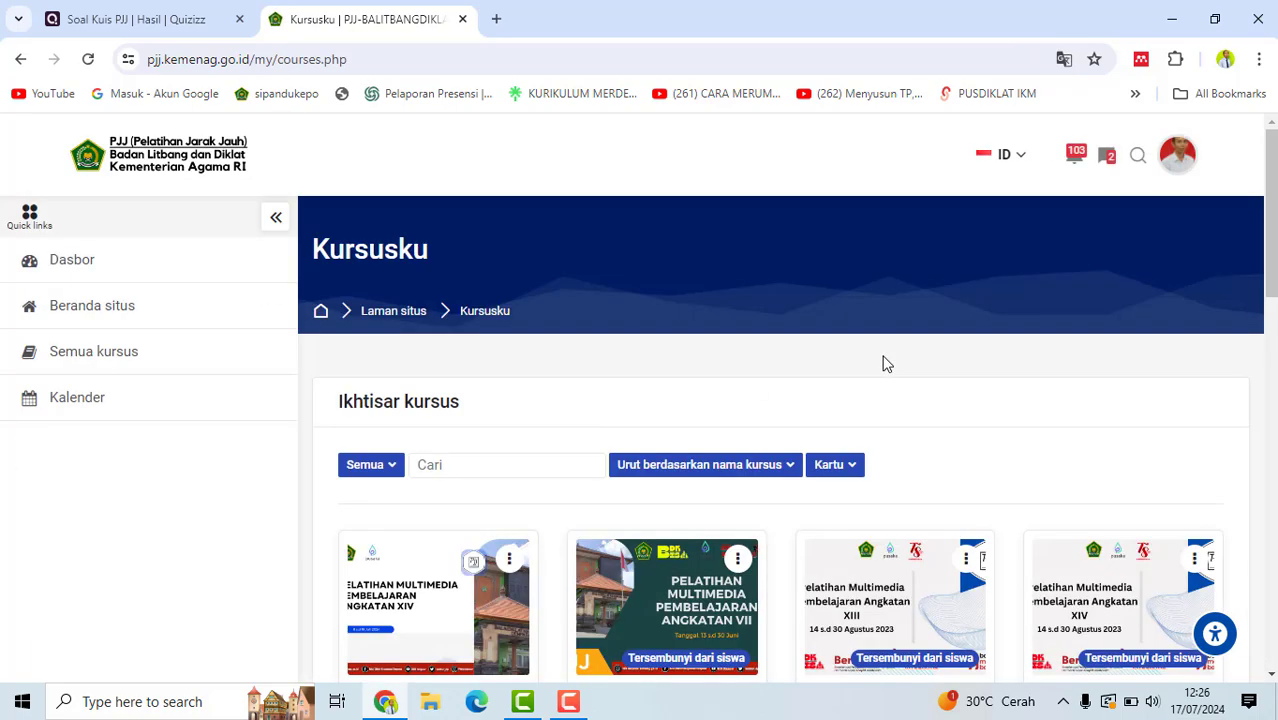
Step: Open the Pelatihan Multimedia Pembelajaran Angkatan XIV BDK Denpasar course
click(1185, 172)
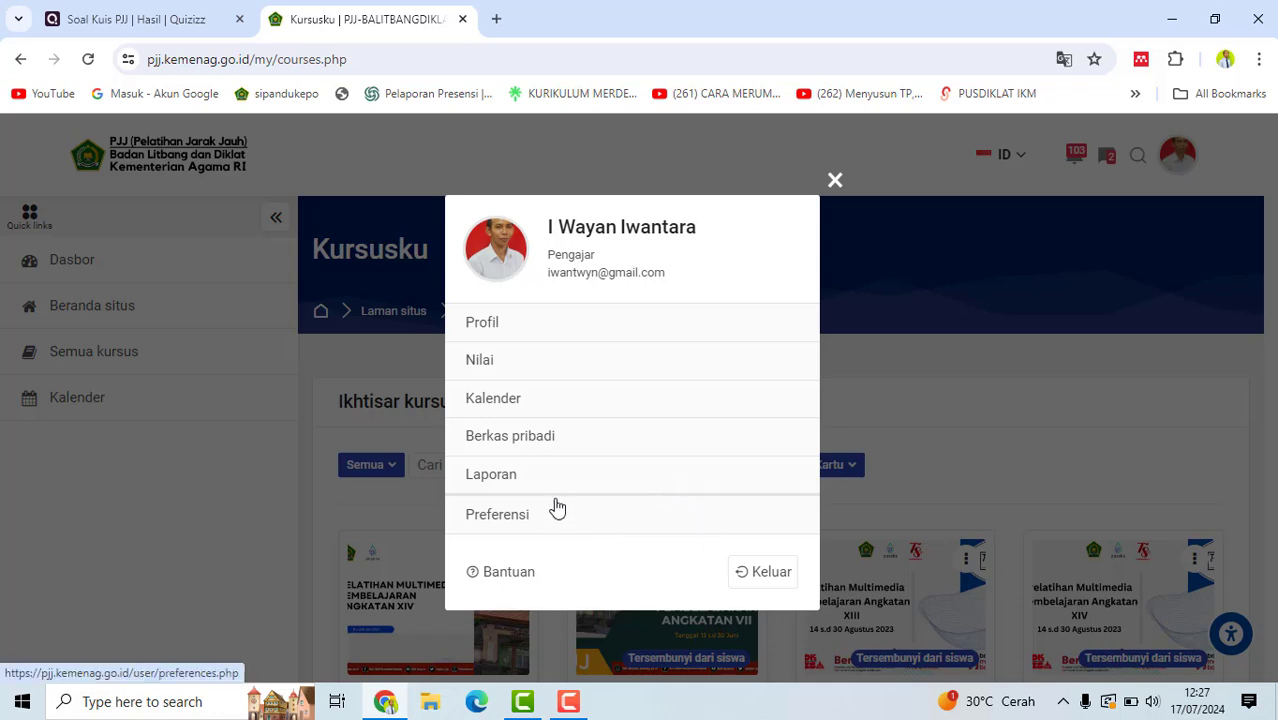
click(767, 573)
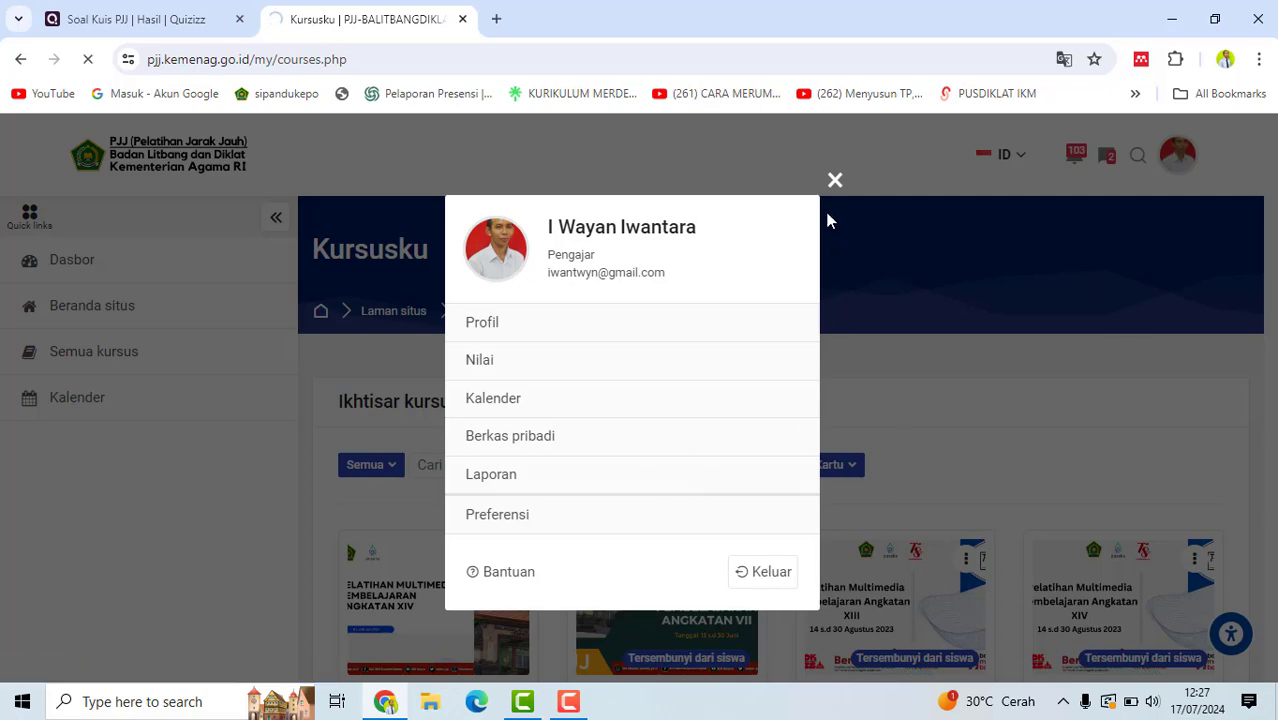
click(834, 180)
click(437, 600)
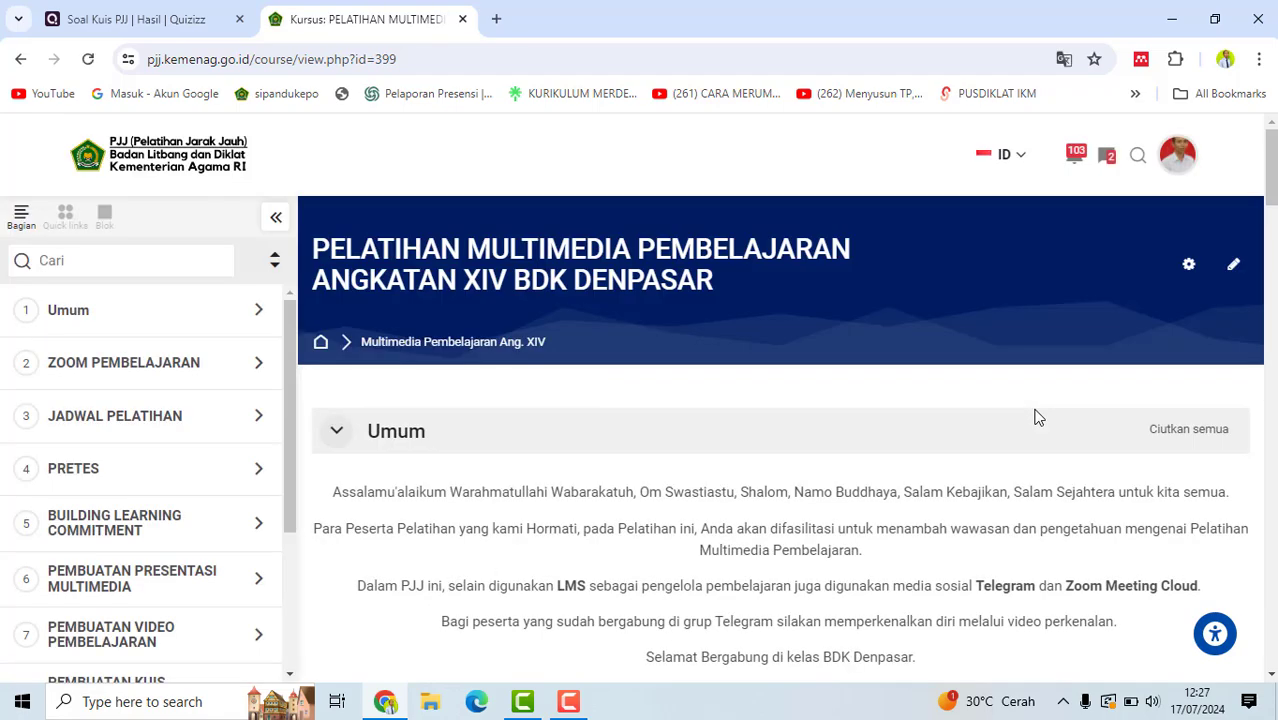
Step: Switch the course view to the Siswa role and scroll down to the Pembuatan Kuis Interaktif section
scroll(1035, 418, down, 6)
scroll(1118, 271, up, 3)
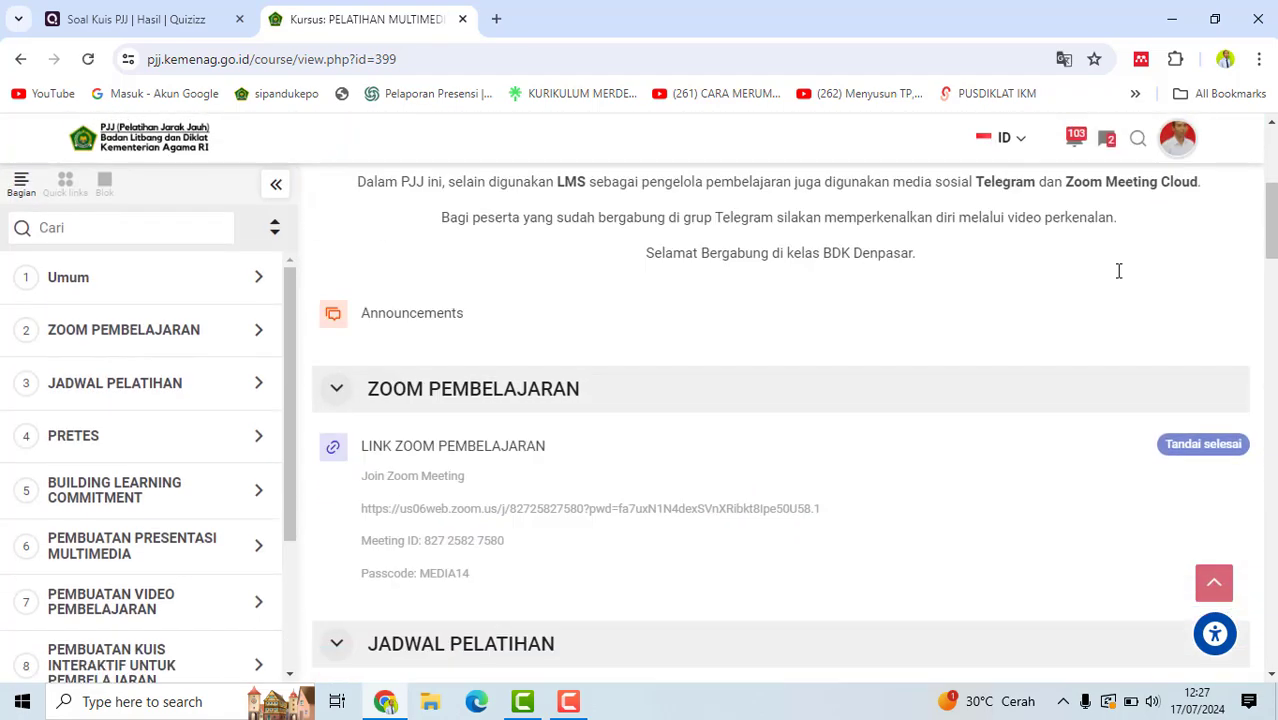
scroll(1150, 250, up, 3)
scroll(947, 463, up, 2)
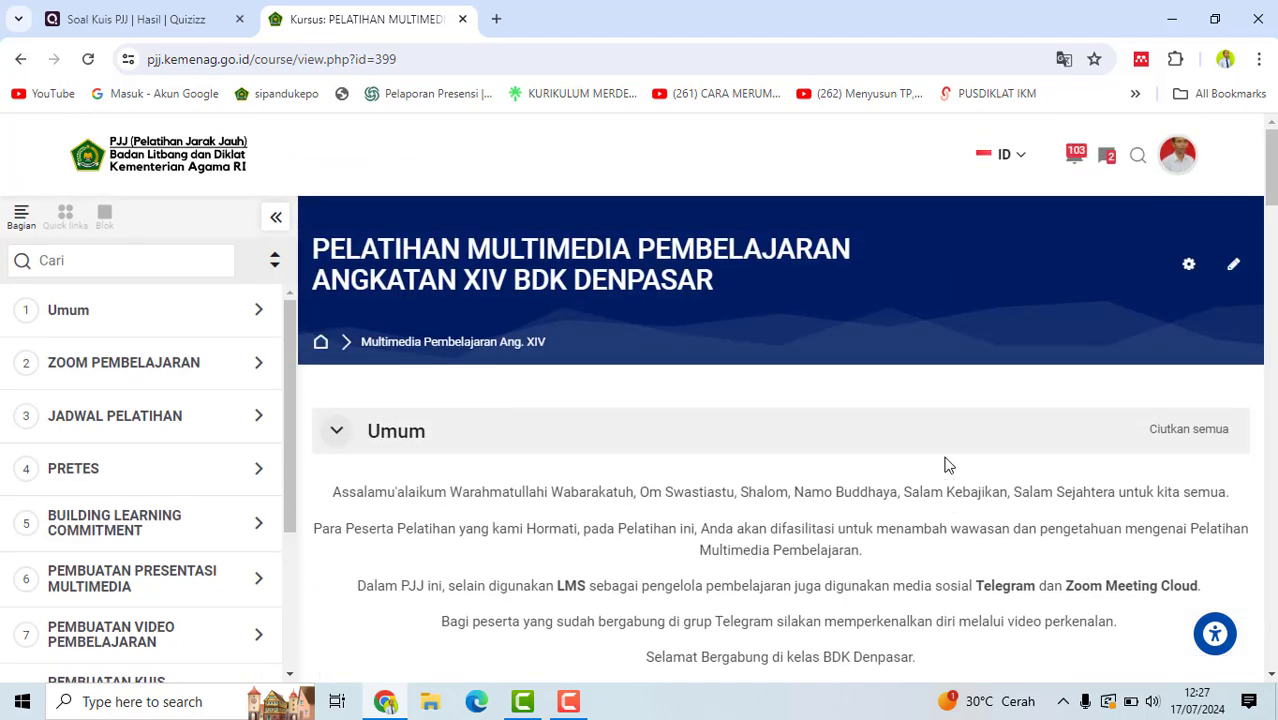
click(1181, 160)
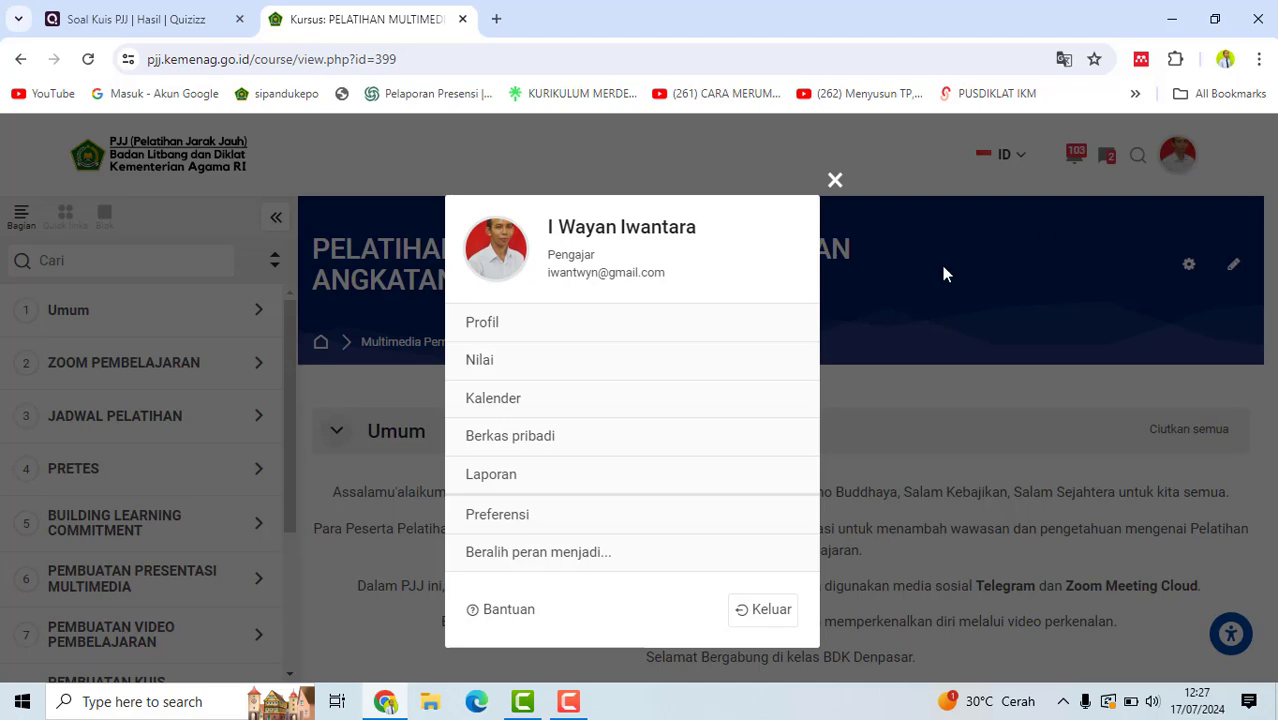
click(622, 563)
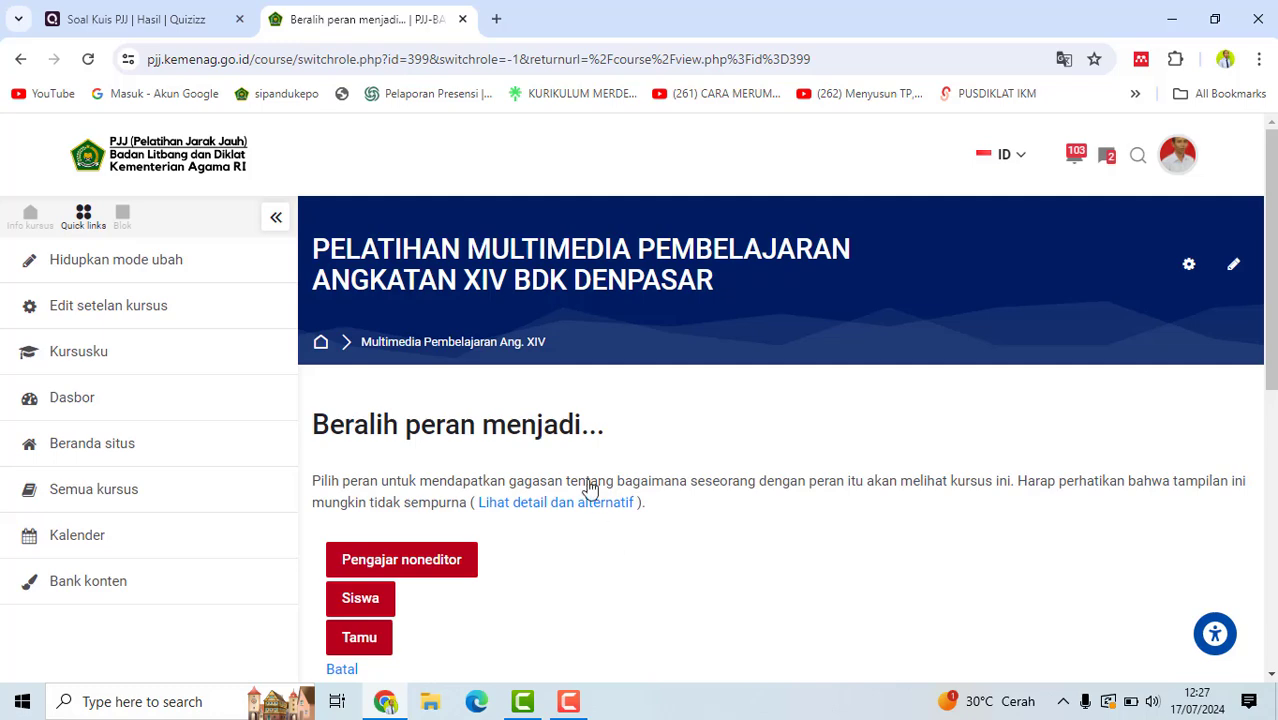
click(353, 606)
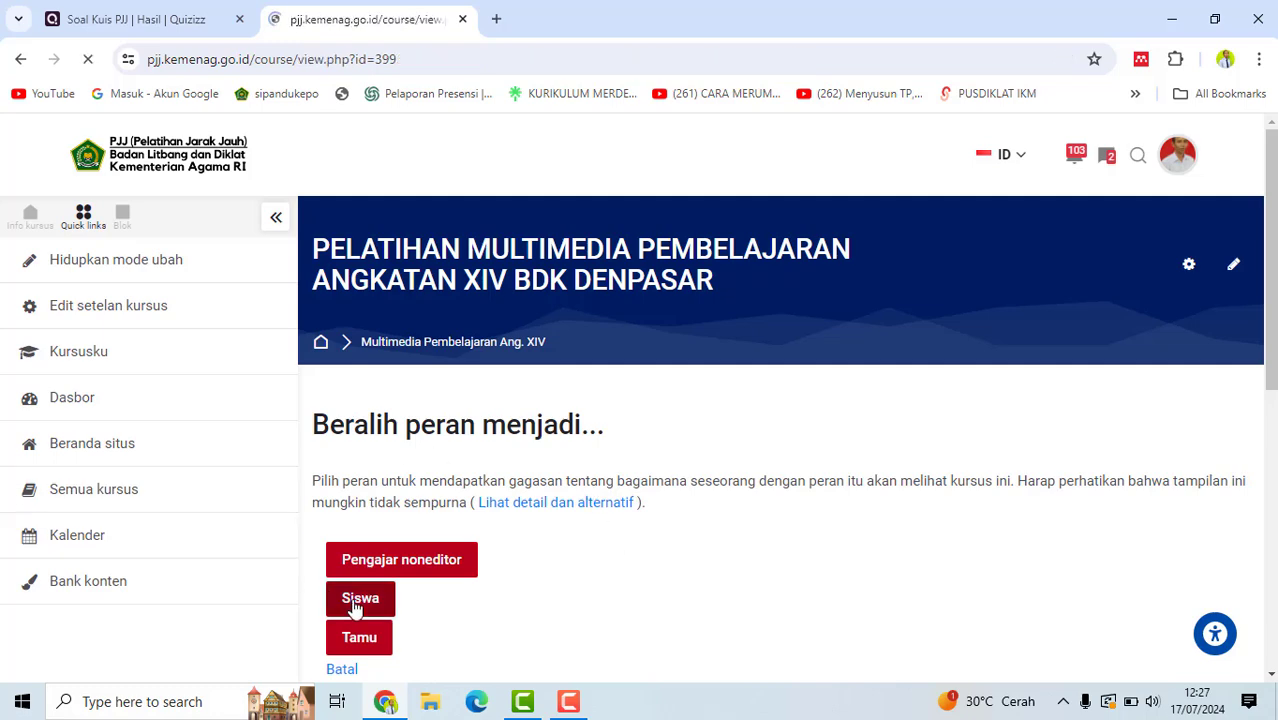
scroll(632, 397, down, 10)
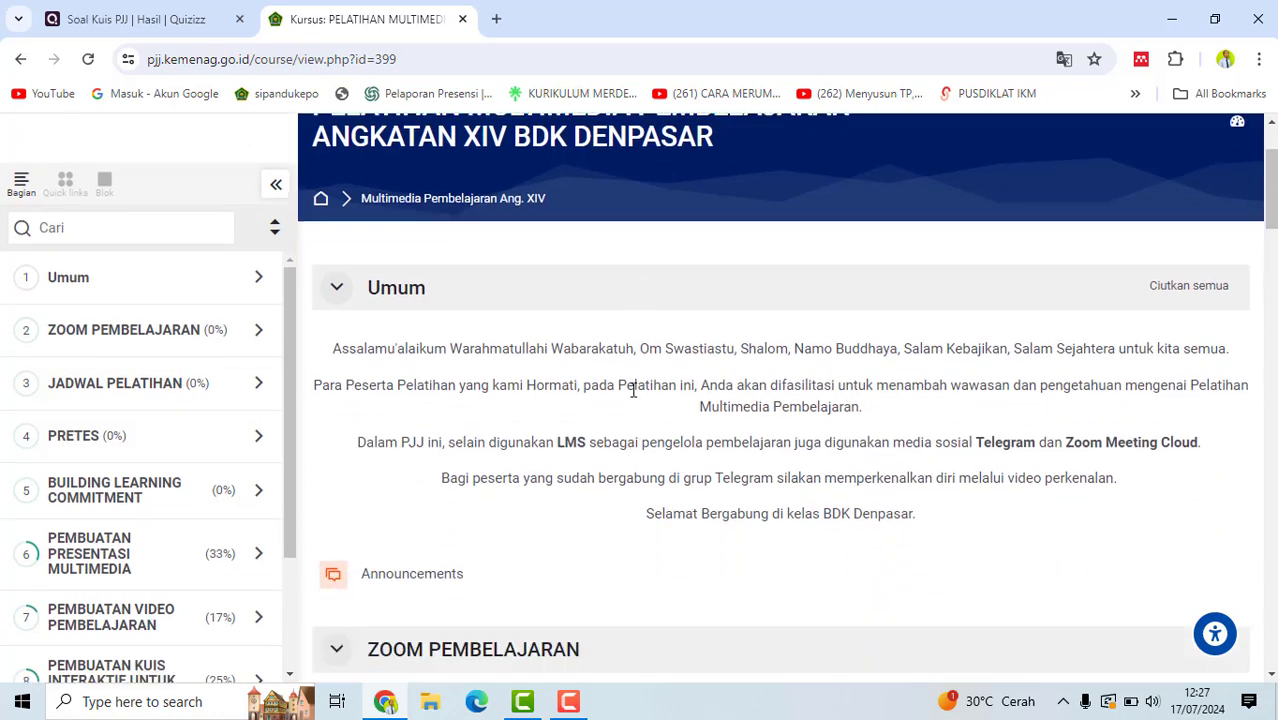
scroll(632, 397, down, 12)
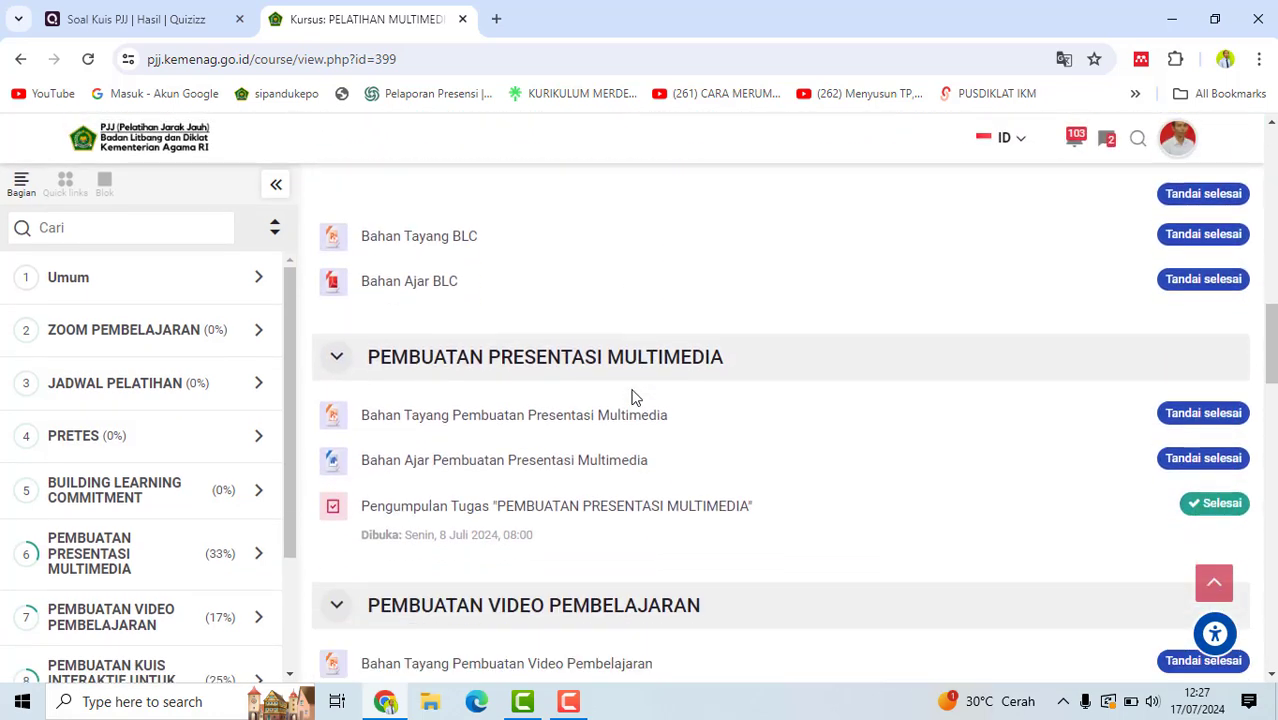
scroll(632, 397, down, 2)
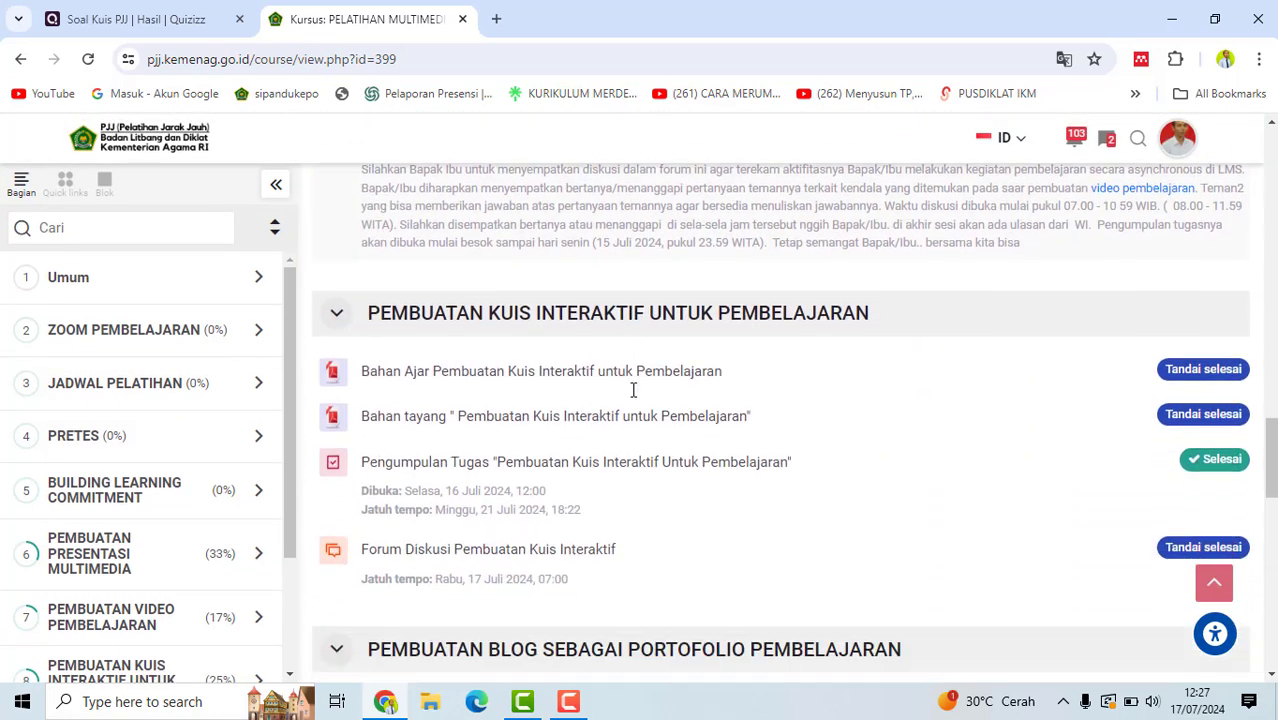
Step: Open the PEMBUATAN KUIS INTERAKTIF assignment's submission page and start editing the existing submission
click(558, 308)
click(558, 308)
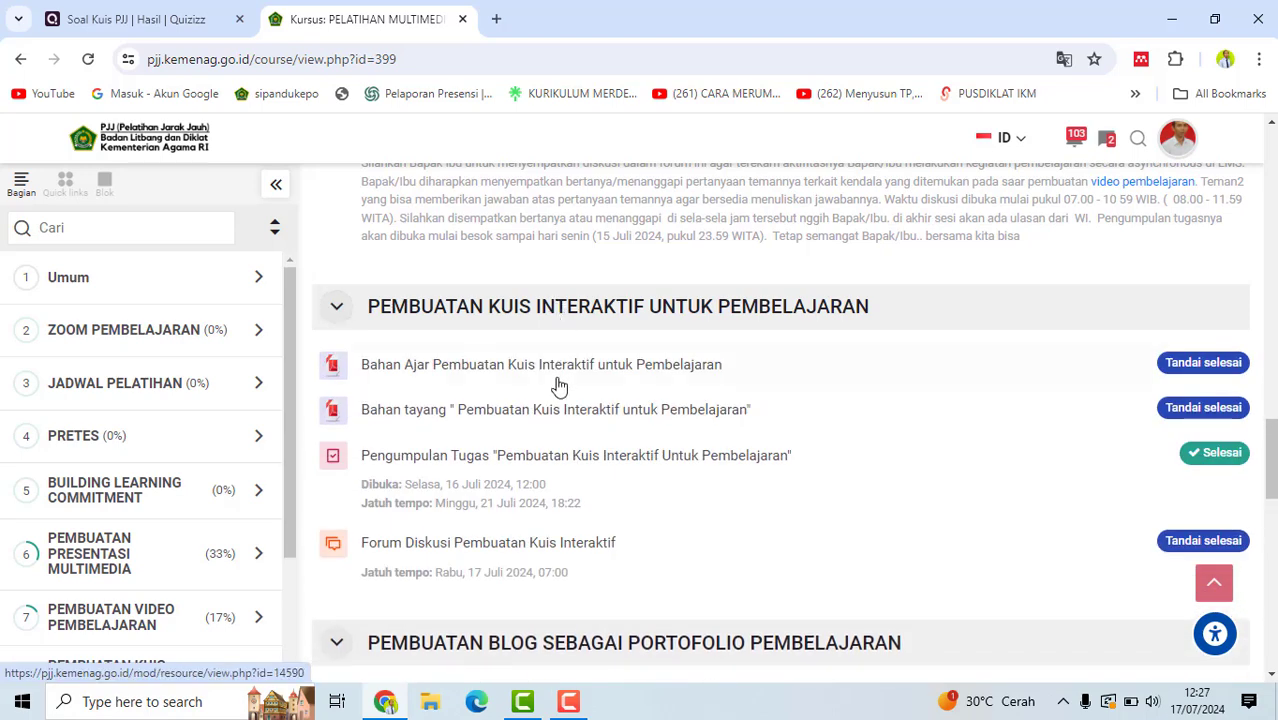
click(465, 471)
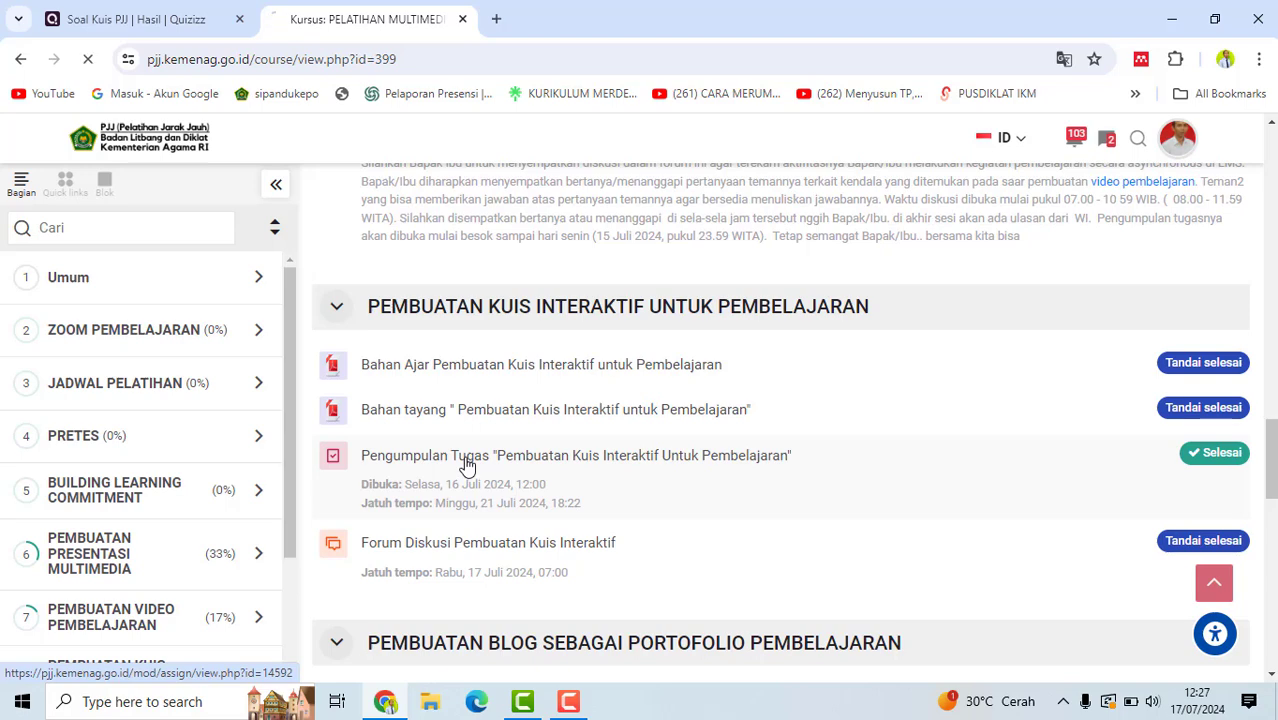
scroll(671, 506, down, 2)
scroll(670, 508, up, 1)
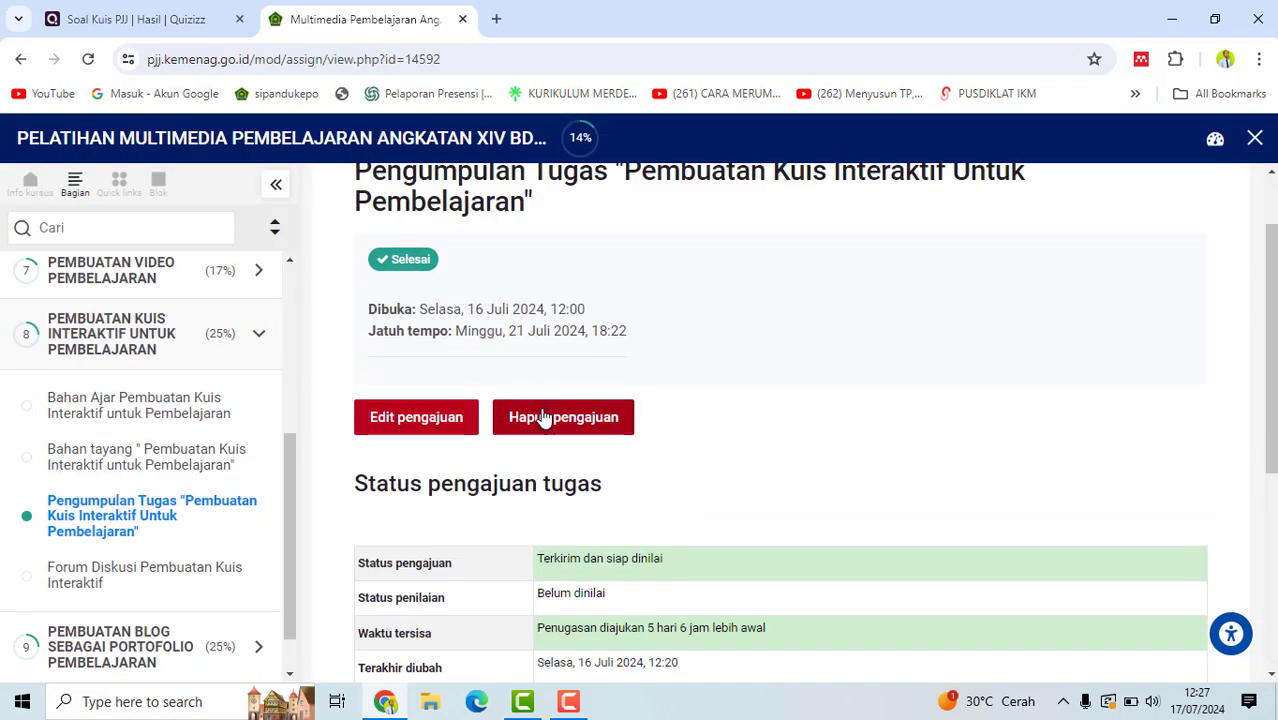
click(412, 427)
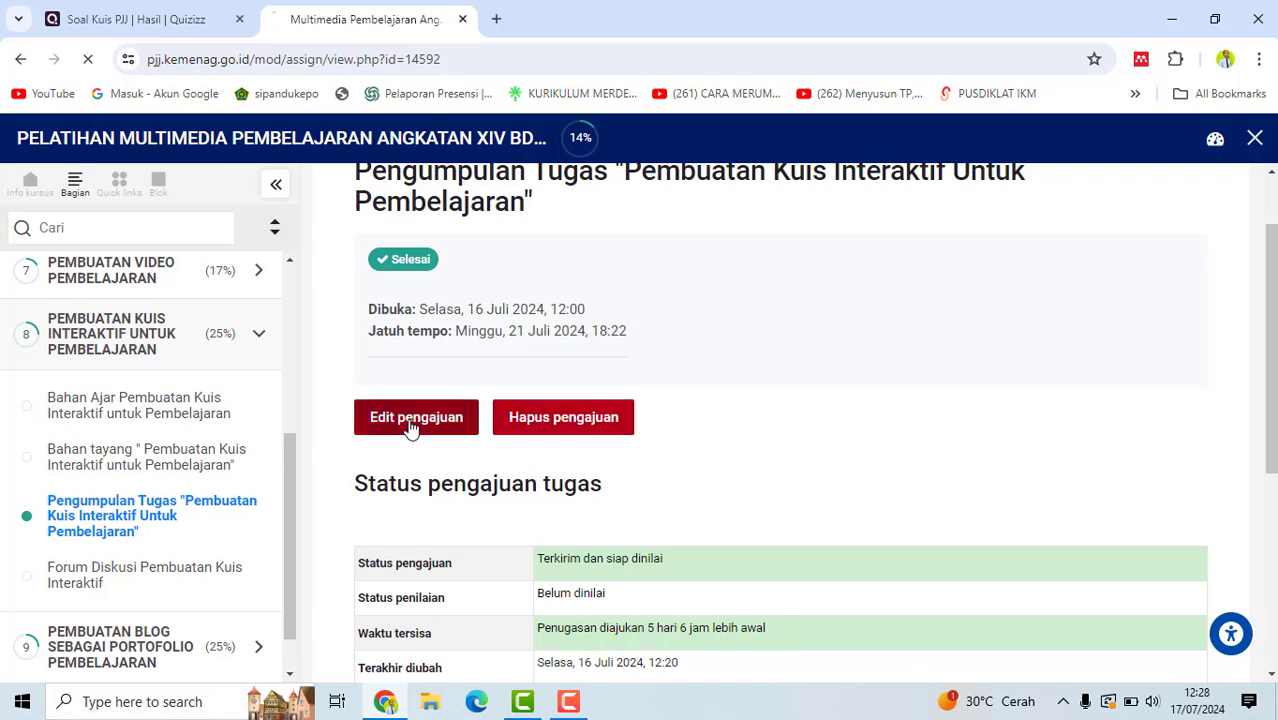
scroll(528, 428, down, 3)
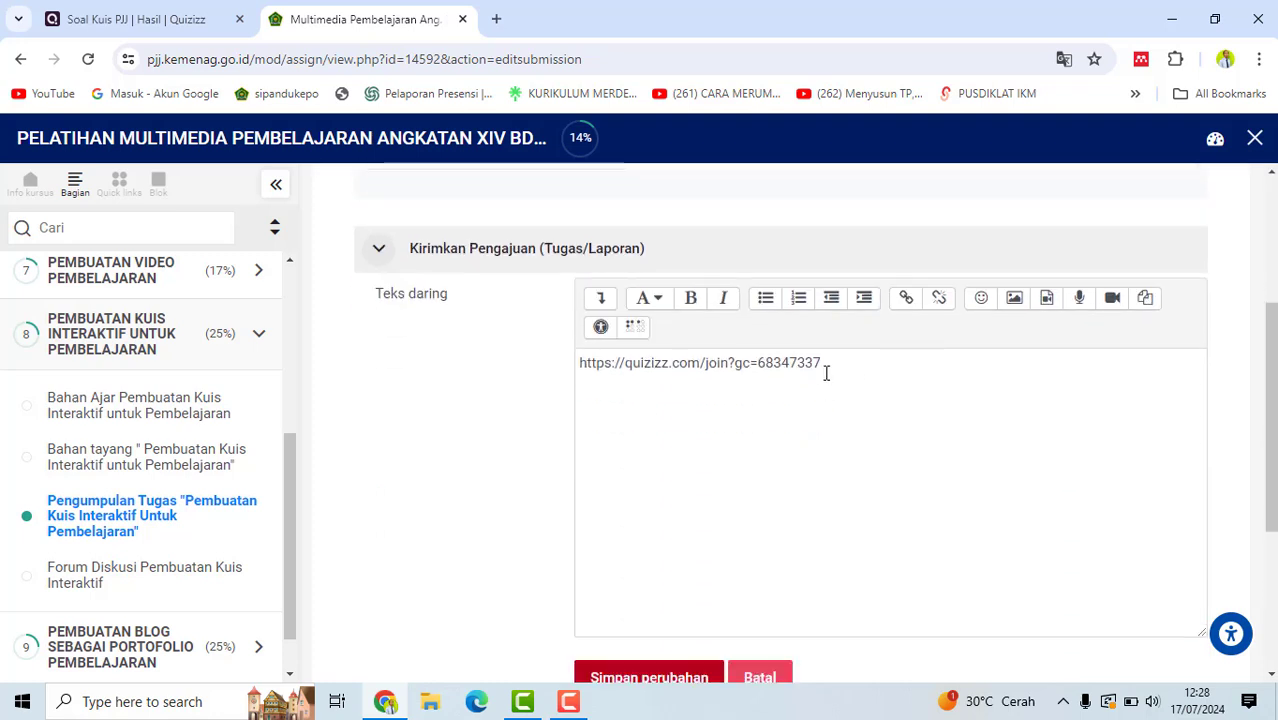
drag(822, 363, 499, 368)
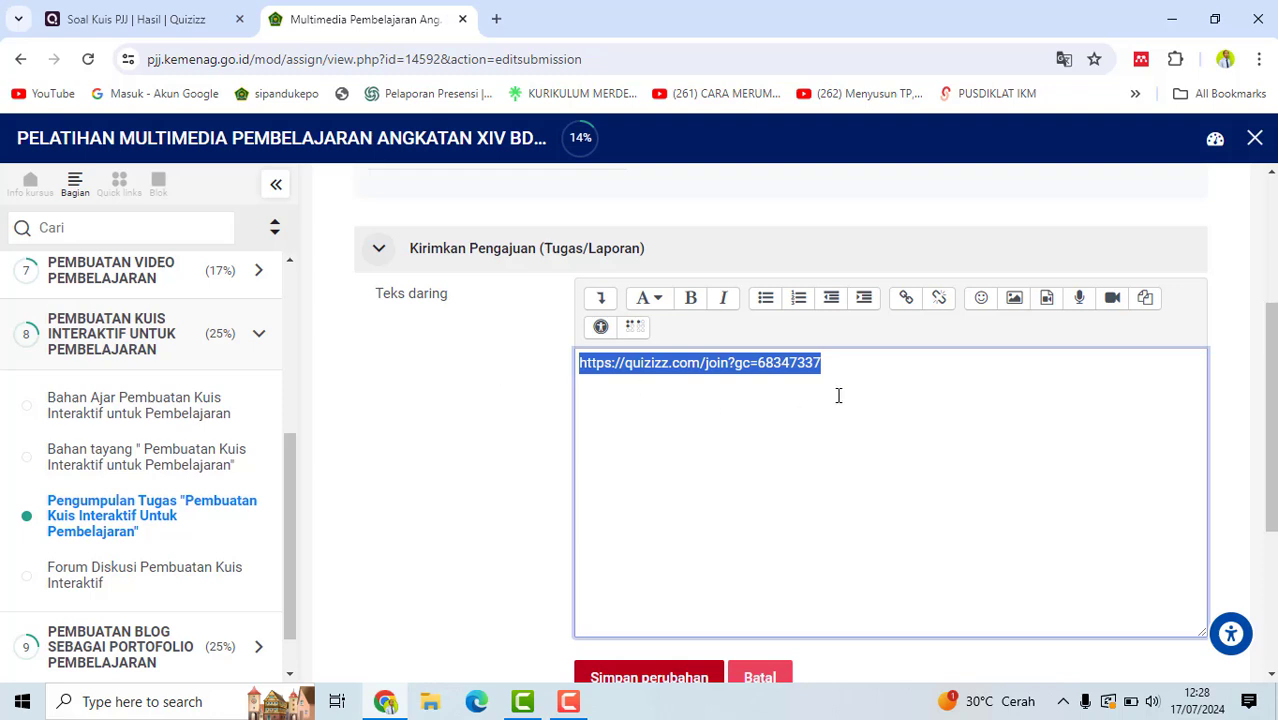
key(BackSpace)
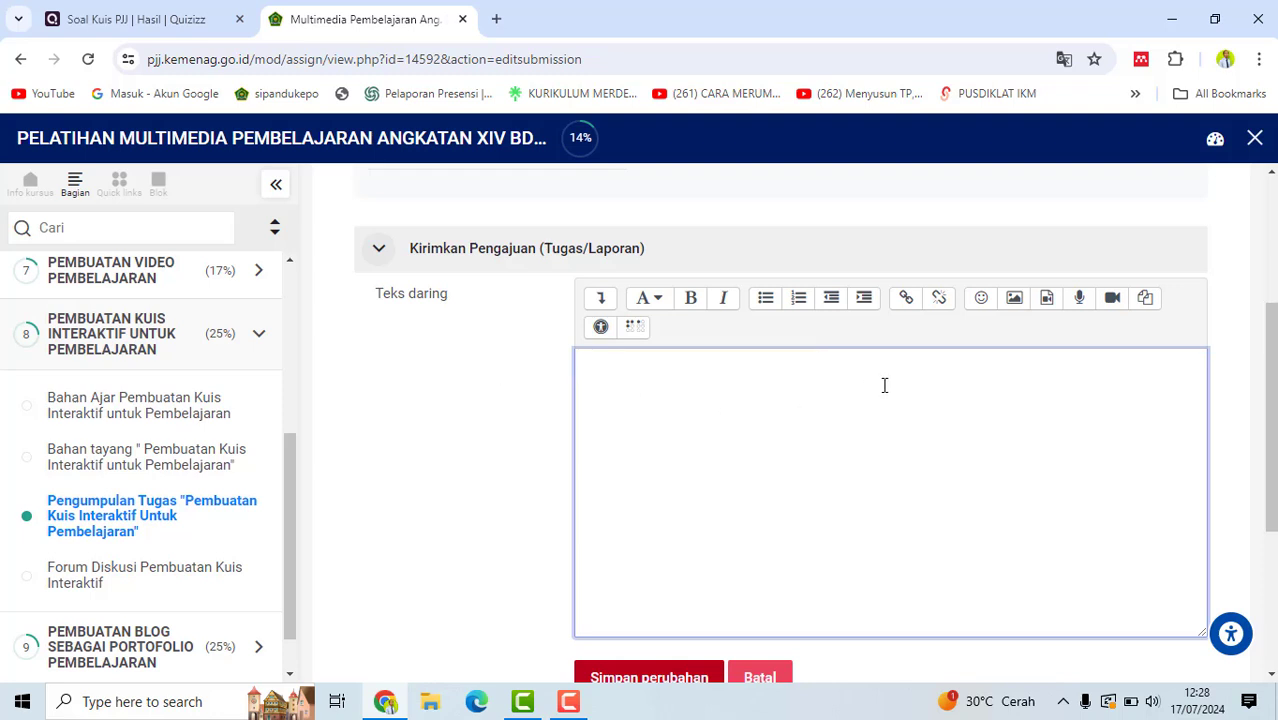
text(https://quizizz.com/join?gc=94049211)
scroll(887, 482, down, 3)
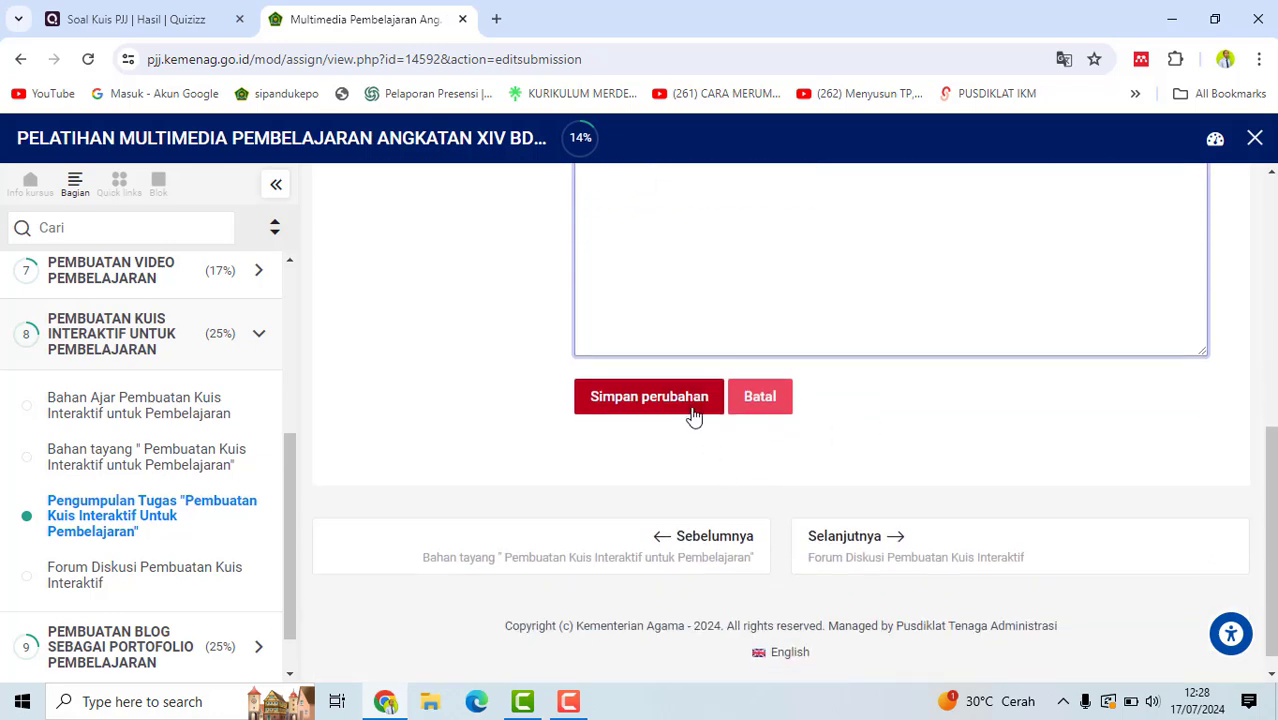
click(689, 410)
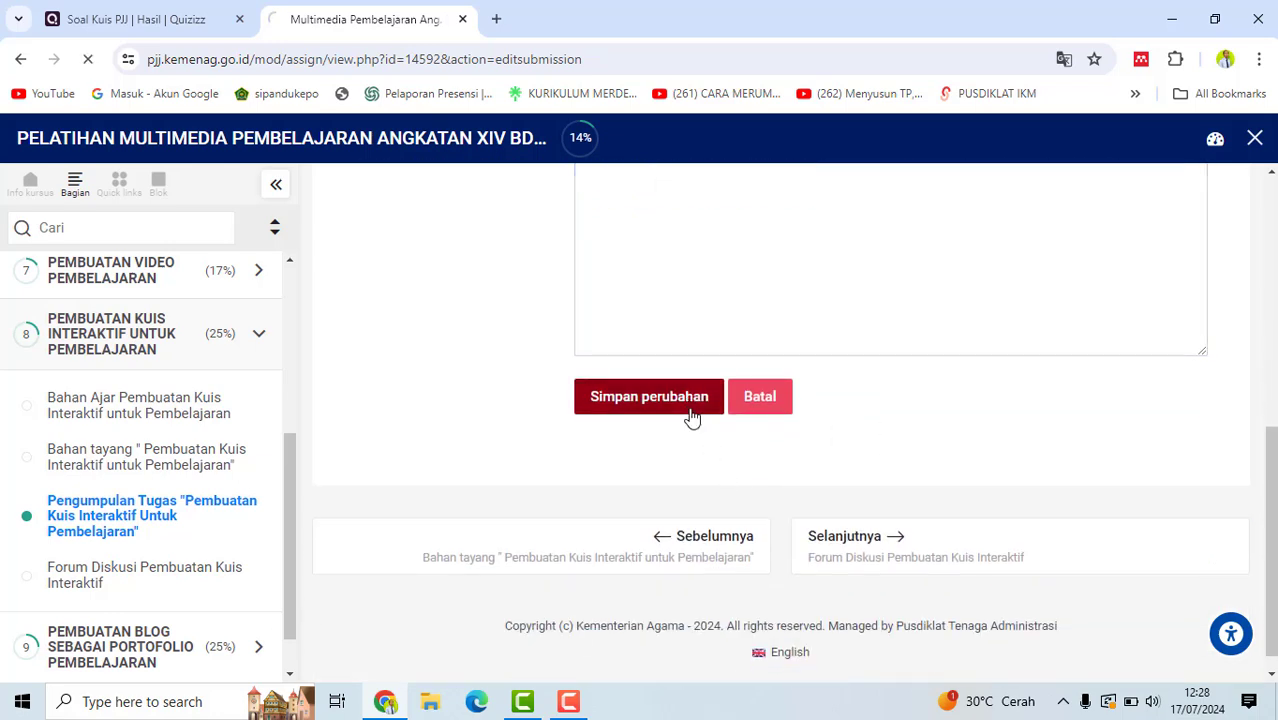
scroll(692, 418, down, 4)
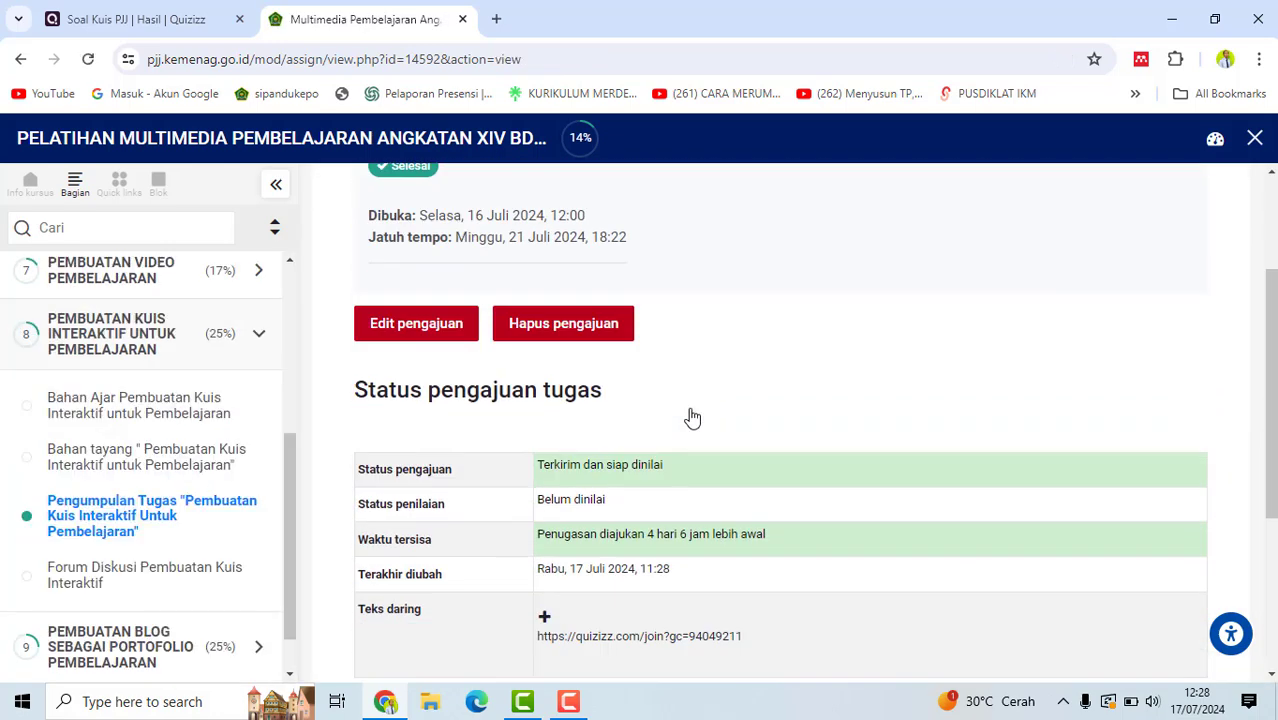